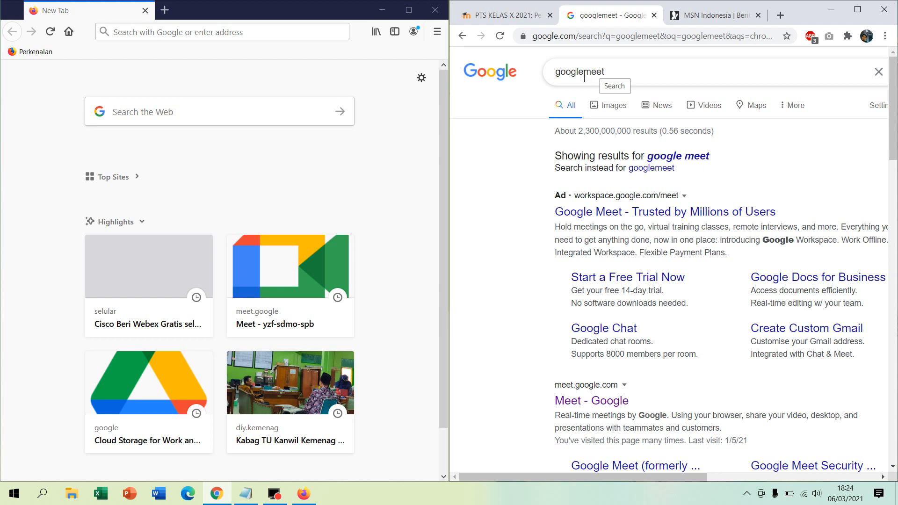
Open the Google Meet site from the googlemeet search results
{"action": "double_click", "coordinate": [583, 76]}
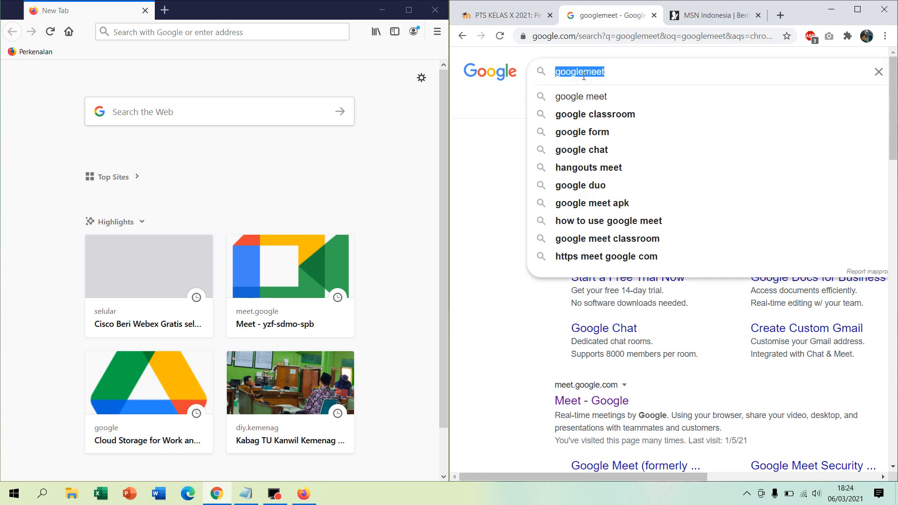
{"action": "left_click", "coordinate": [487, 140]}
{"action": "left_click", "coordinate": [564, 402]}
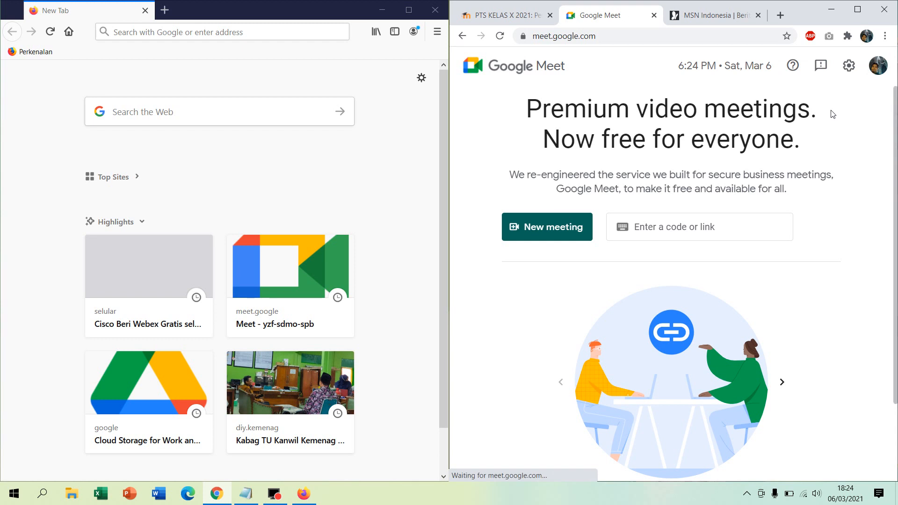
Reduce the Google Meet page zoom to 90%
{"action": "left_click", "coordinate": [888, 40]}
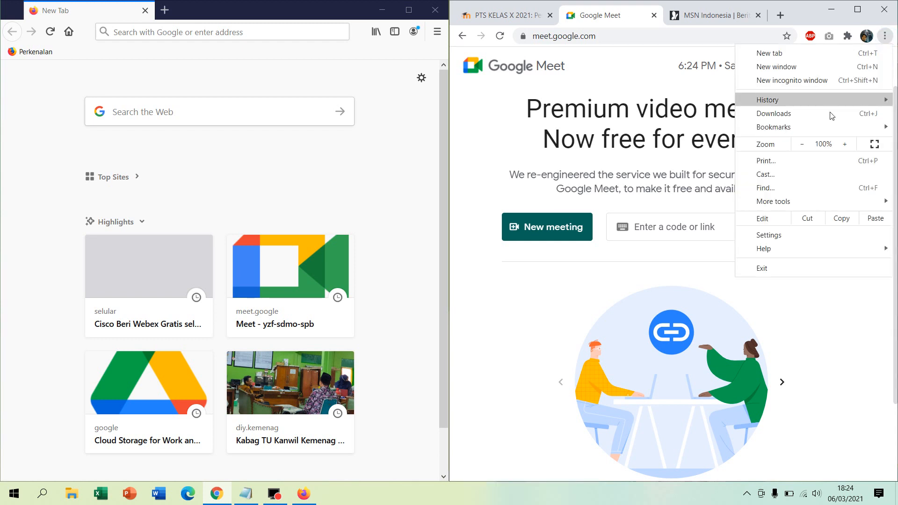
{"action": "left_click", "coordinate": [802, 145]}
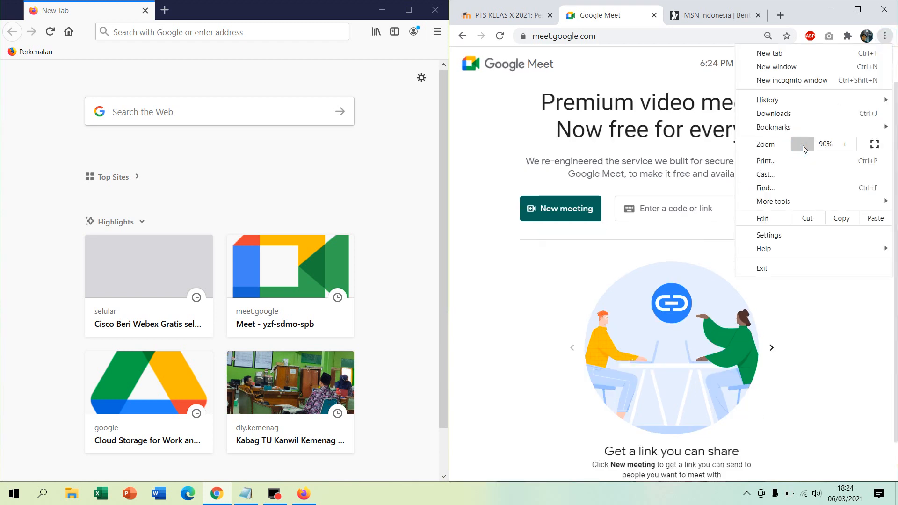
{"action": "left_click", "coordinate": [491, 118]}
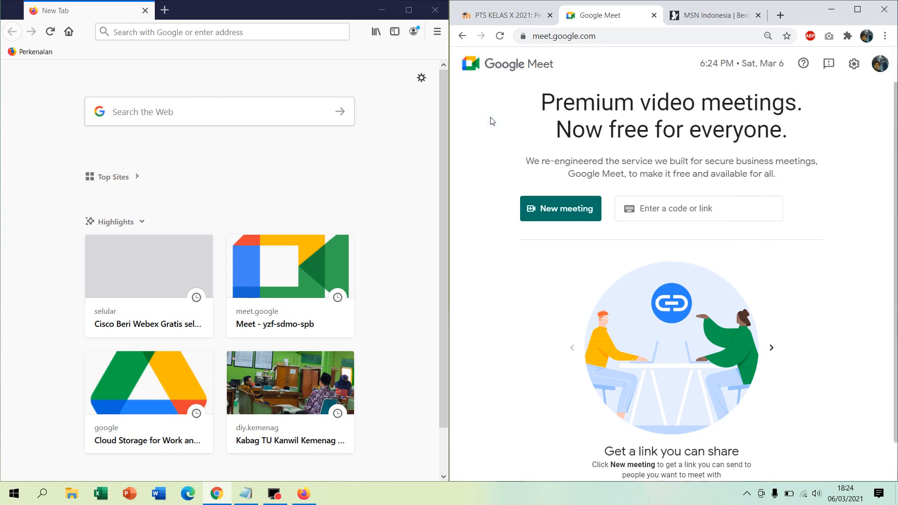
Sign out of the current Google account and reopen Google Meet from the search results
{"action": "left_click", "coordinate": [879, 64]}
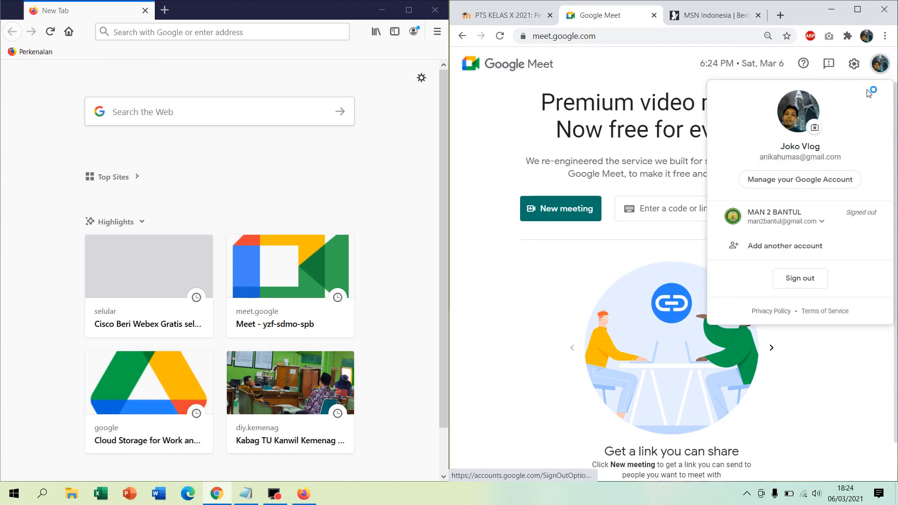
{"action": "left_click", "coordinate": [798, 277]}
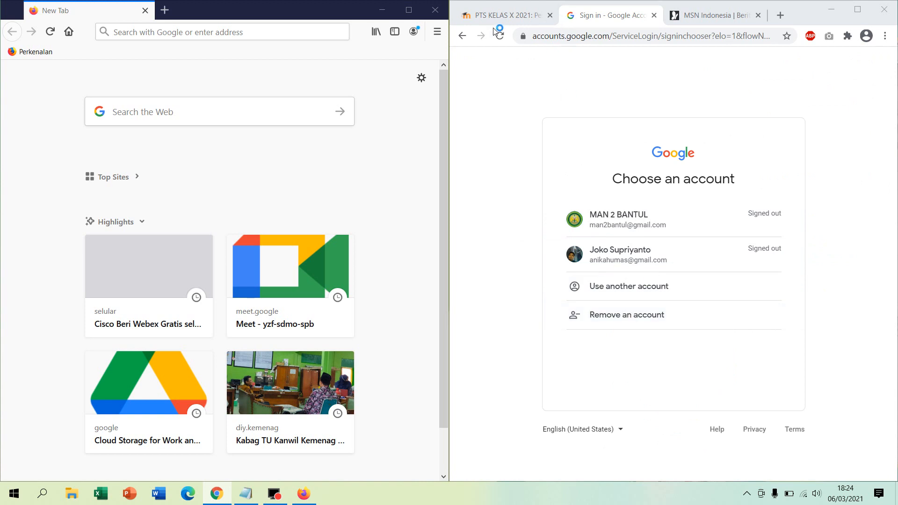
{"action": "left_click", "coordinate": [461, 36]}
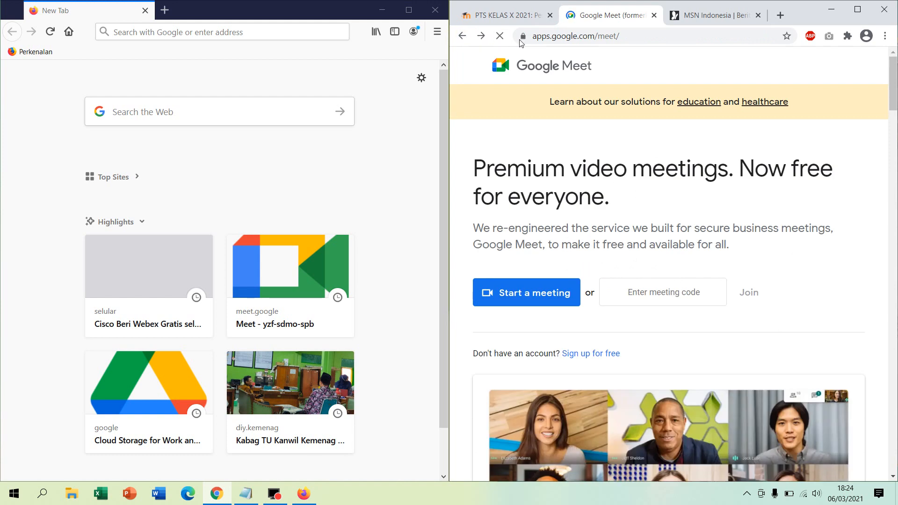
{"action": "left_click", "coordinate": [462, 36]}
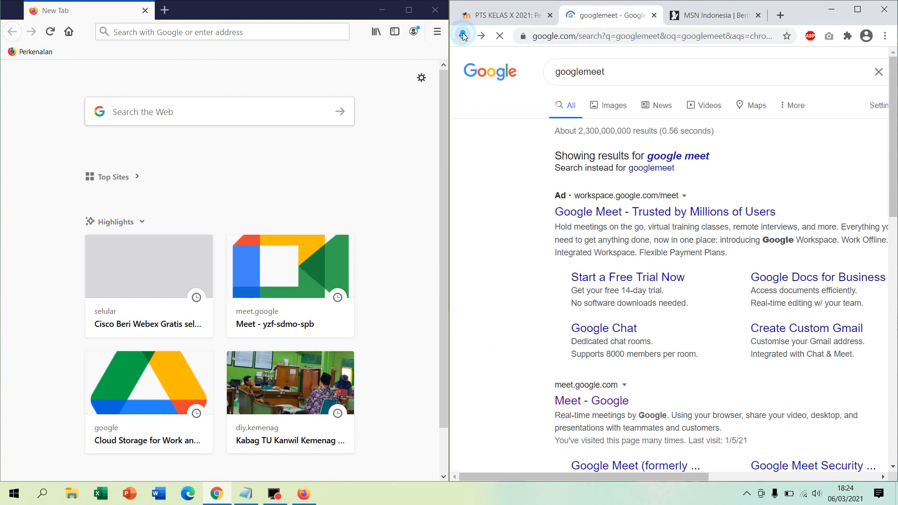
{"action": "left_click", "coordinate": [578, 400]}
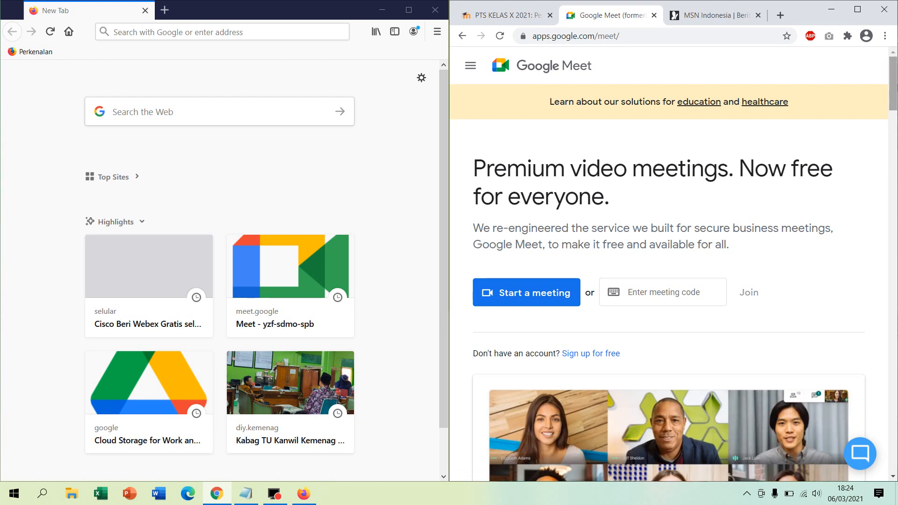
Maximize the browser window and bring the header of the Google Meet landing page into view
{"action": "right_click", "coordinate": [895, 96]}
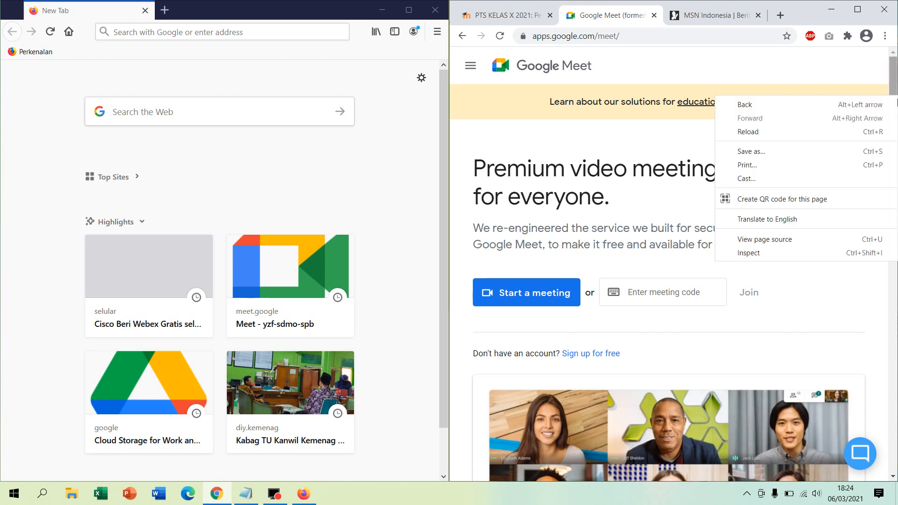
{"action": "left_click", "coordinate": [858, 74]}
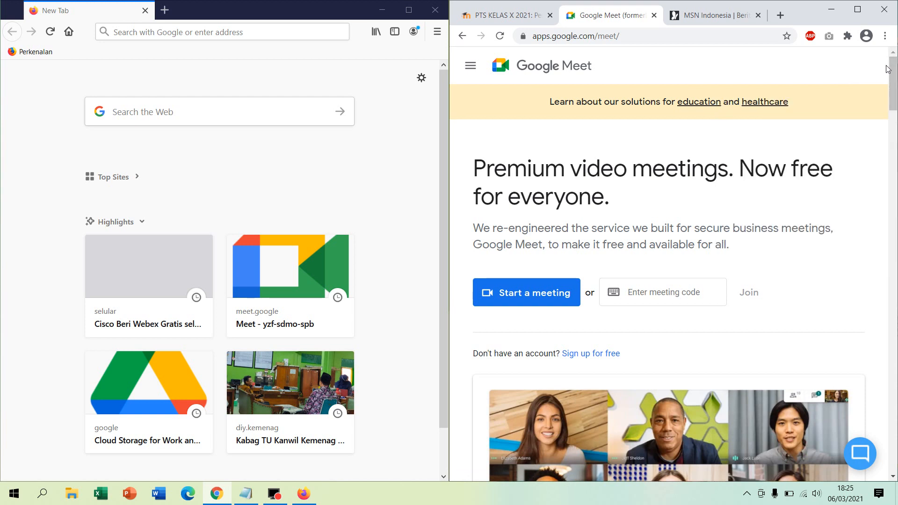
{"action": "mouse_move", "coordinate": [894, 70]}
{"action": "left_mouse_down"}
{"action": "mouse_move", "coordinate": [887, 157]}
{"action": "mouse_move", "coordinate": [889, 77]}
{"action": "left_mouse_up"}
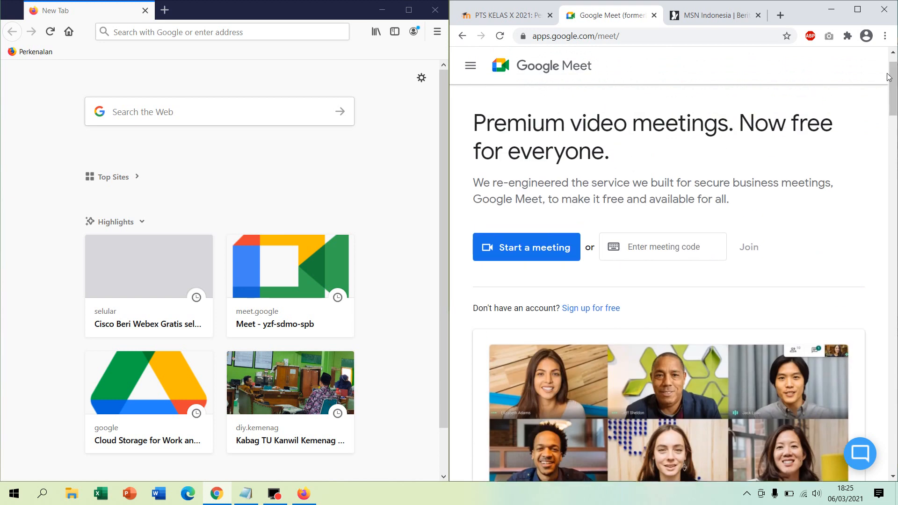
{"action": "left_click", "coordinate": [856, 11]}
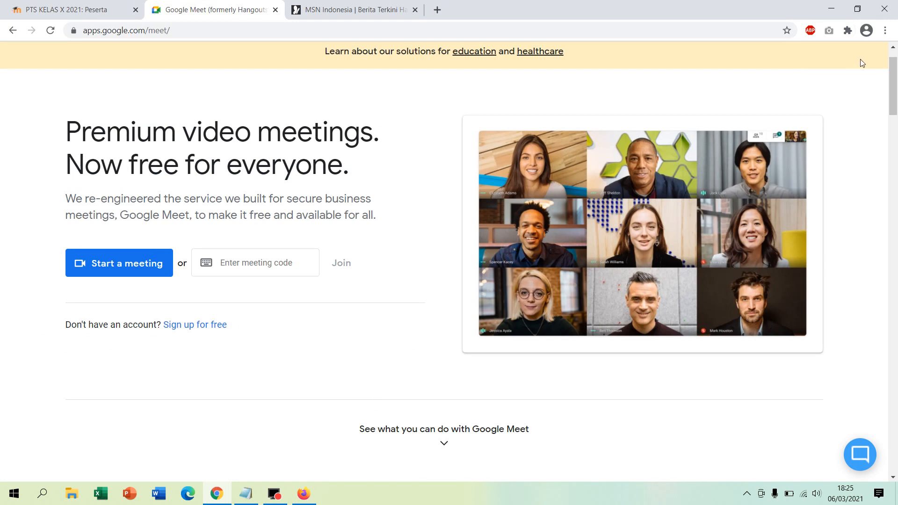
{"action": "left_click", "coordinate": [894, 48]}
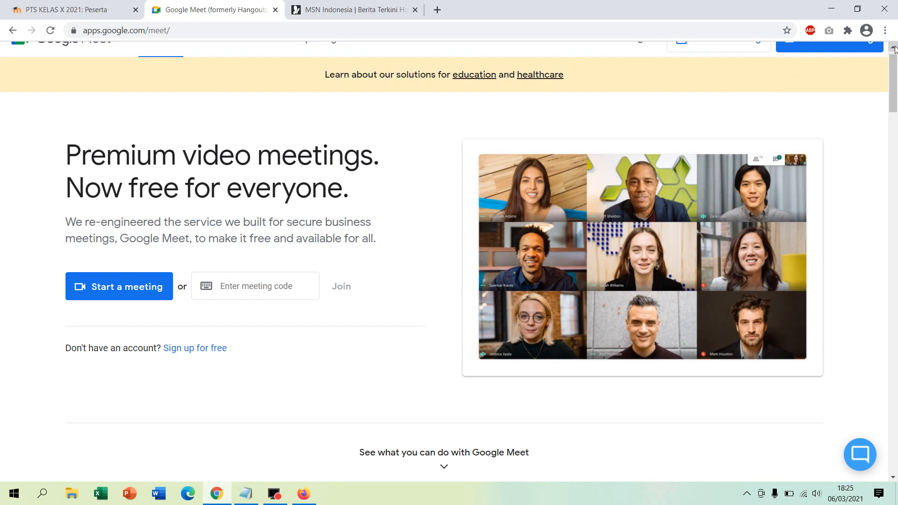
{"action": "left_click", "coordinate": [893, 47]}
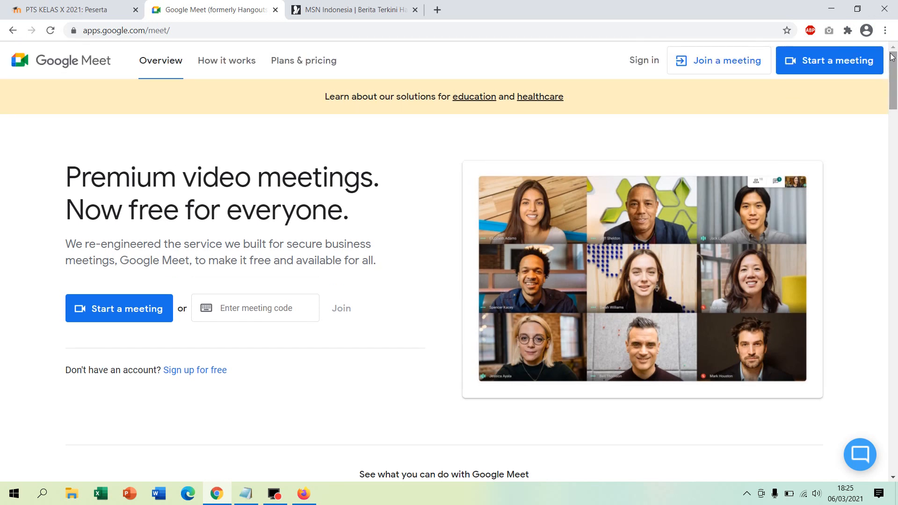
Sign in to Google Meet with the second listed account by entering its password, and check the signed-in account's details
{"action": "left_click", "coordinate": [653, 62]}
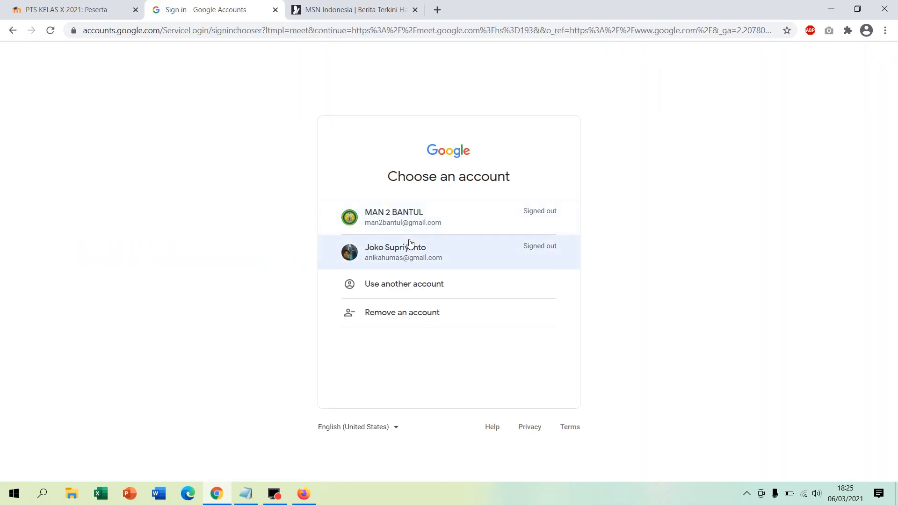
{"action": "left_click", "coordinate": [391, 259]}
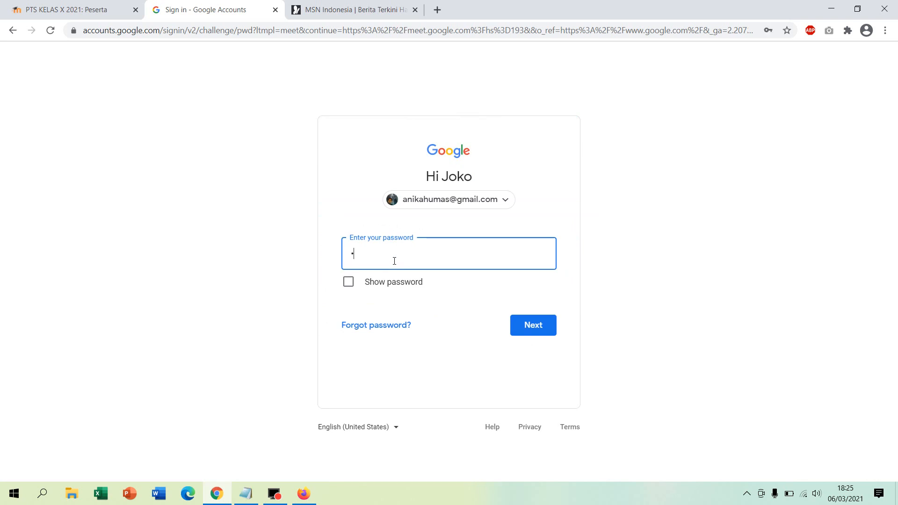
{"action": "type", "text": "•••••••••"}
{"action": "key", "text": "Return"}
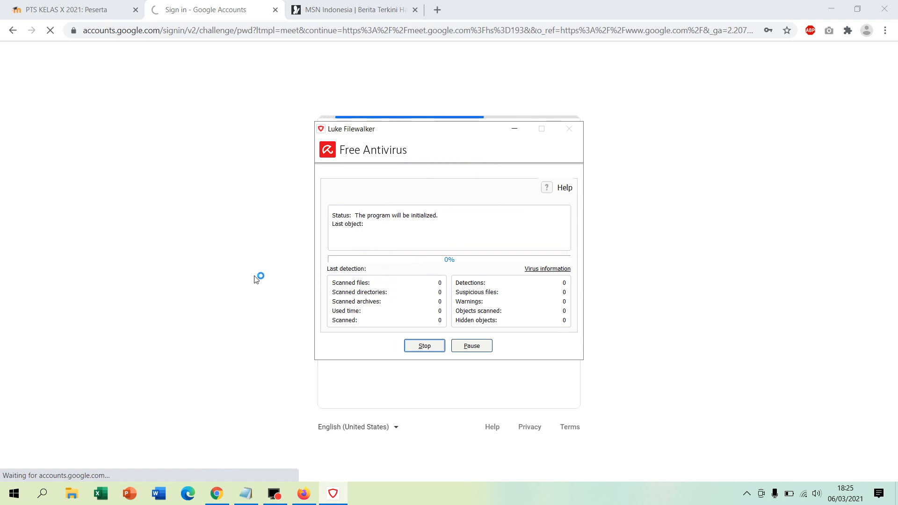
{"action": "left_click", "coordinate": [231, 257]}
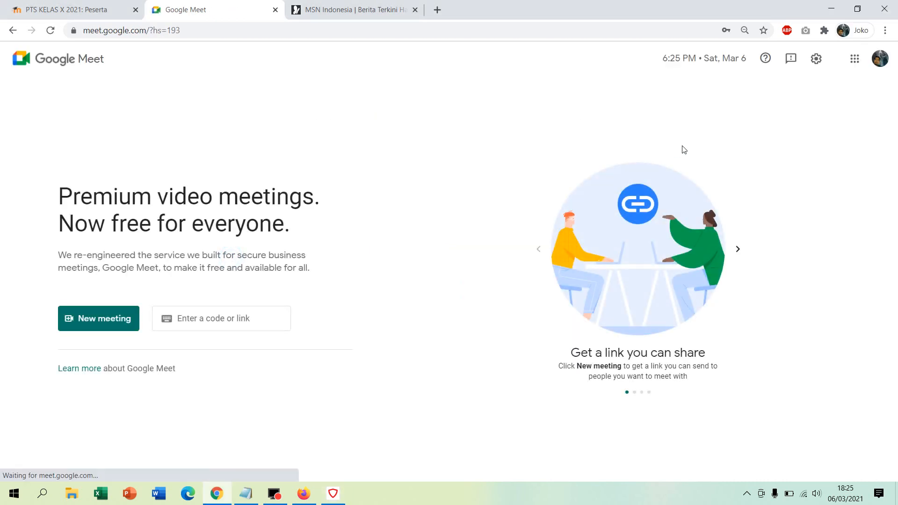
{"action": "left_click", "coordinate": [880, 59]}
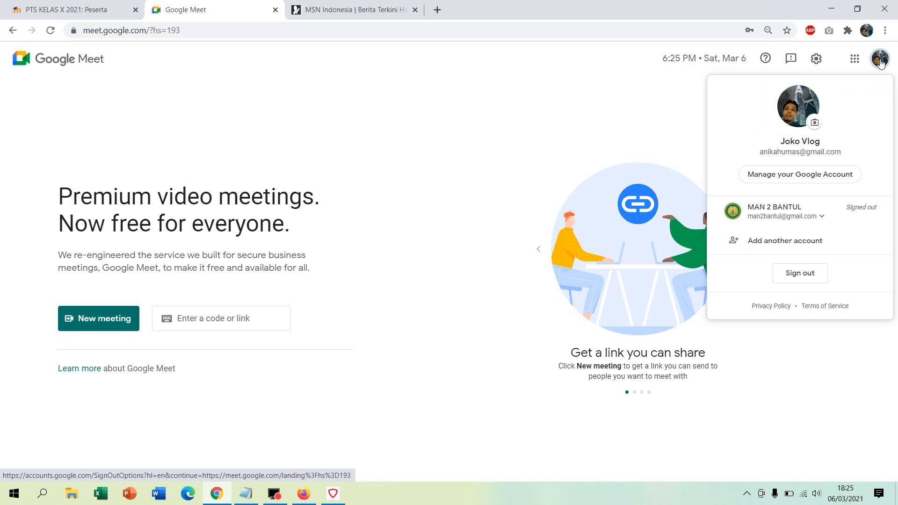
{"action": "double_click", "coordinate": [761, 4]}
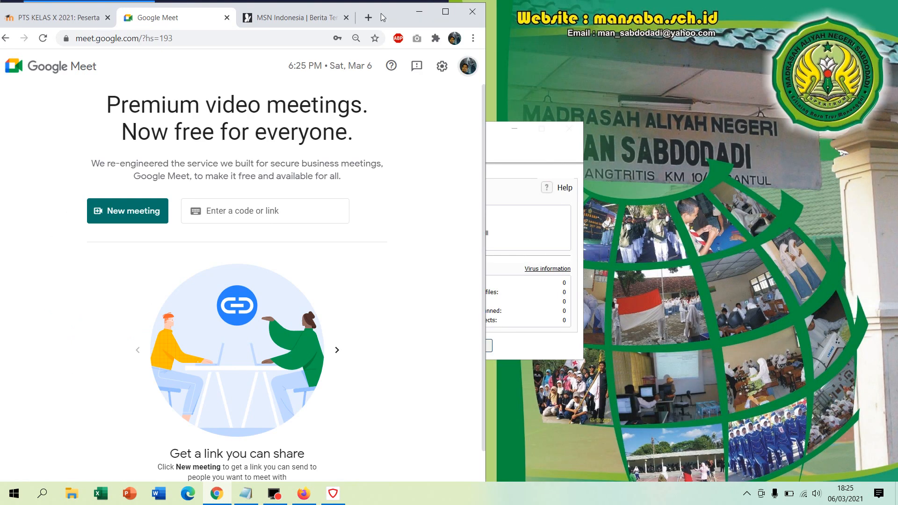
{"action": "left_click_drag", "start_coordinate": [381, 10], "coordinate": [895, 3]}
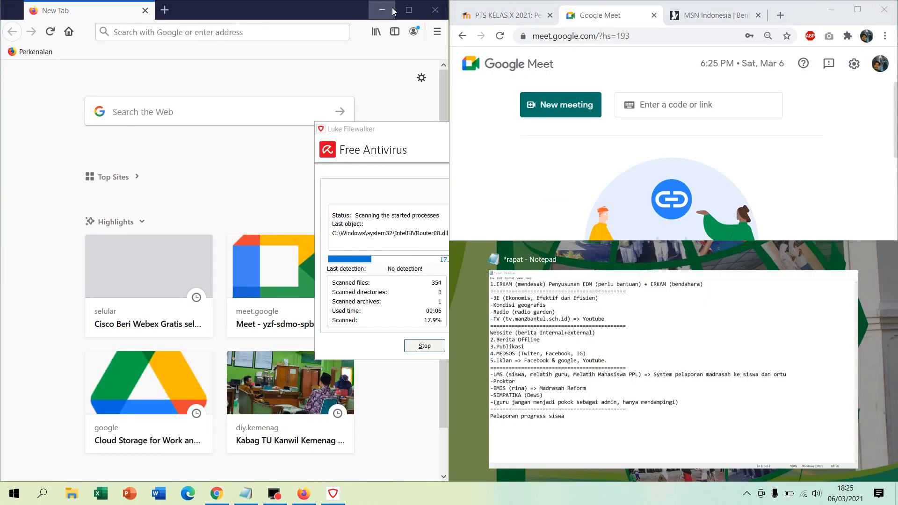
{"action": "left_click", "coordinate": [296, 5]}
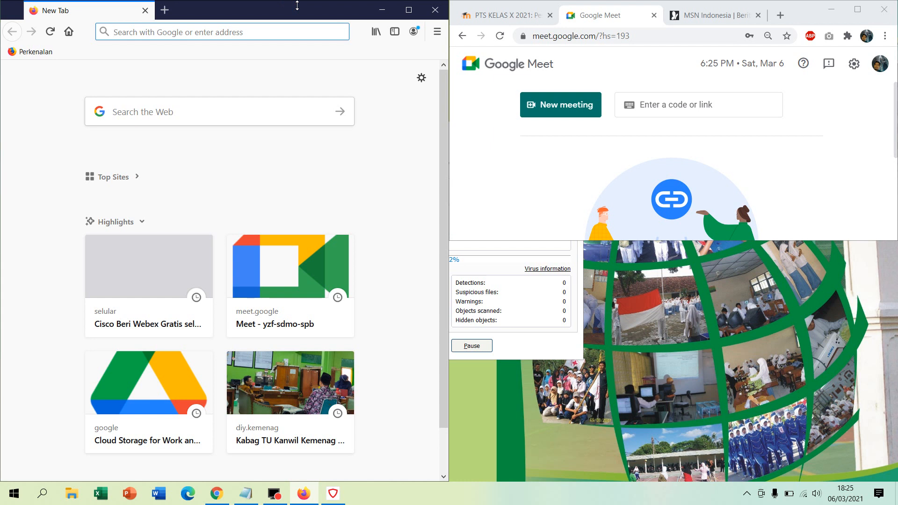
{"action": "left_click", "coordinate": [861, 10]}
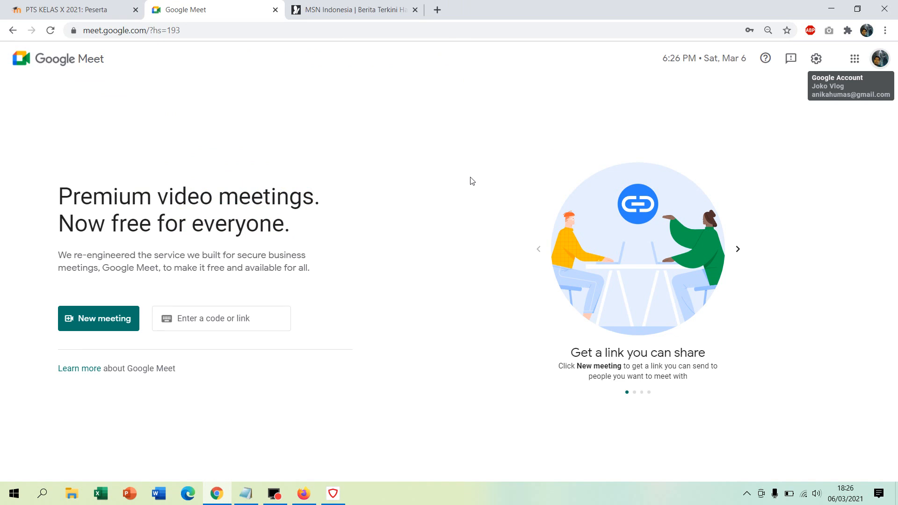
Close the Avira Free Antivirus scan summary and end the finished scan
{"action": "left_click", "coordinate": [224, 320]}
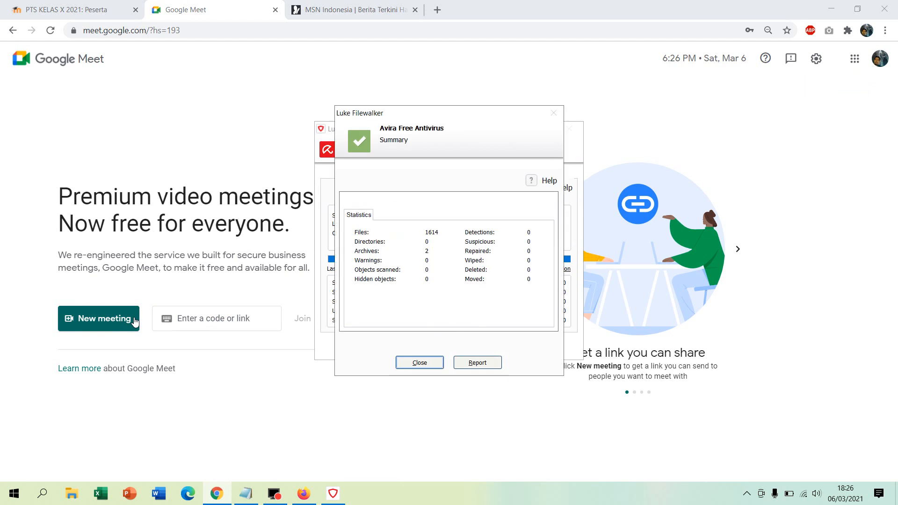
{"action": "left_click", "coordinate": [414, 364]}
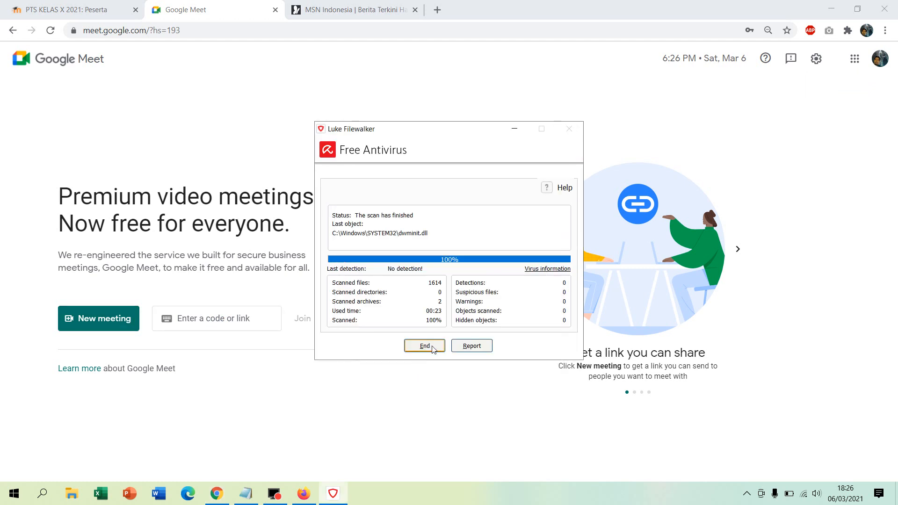
{"action": "left_click", "coordinate": [425, 346]}
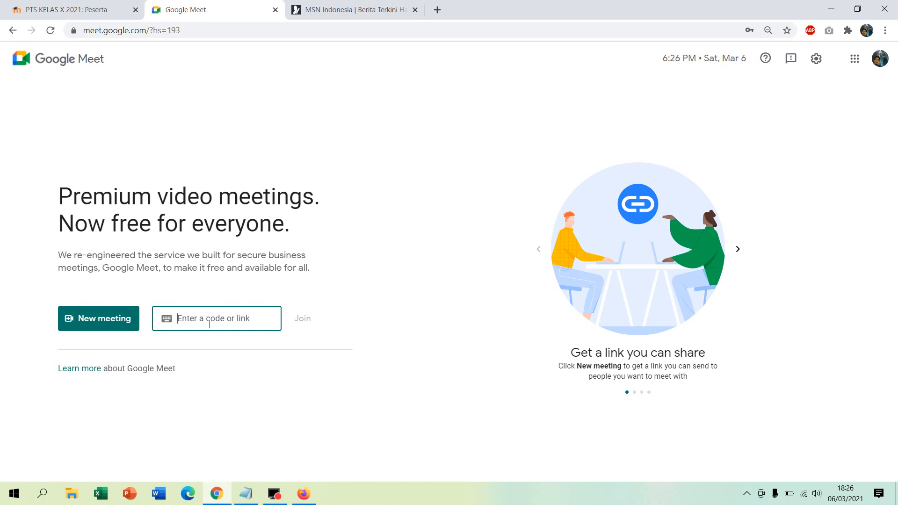
Create a new Google Meet meeting for later and copy its meeting link
{"action": "left_click", "coordinate": [124, 323]}
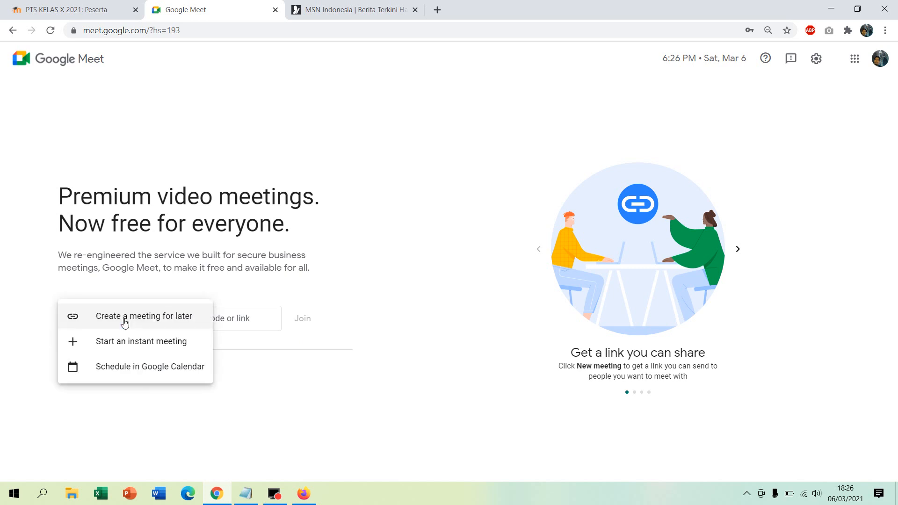
{"action": "left_click", "coordinate": [149, 287]}
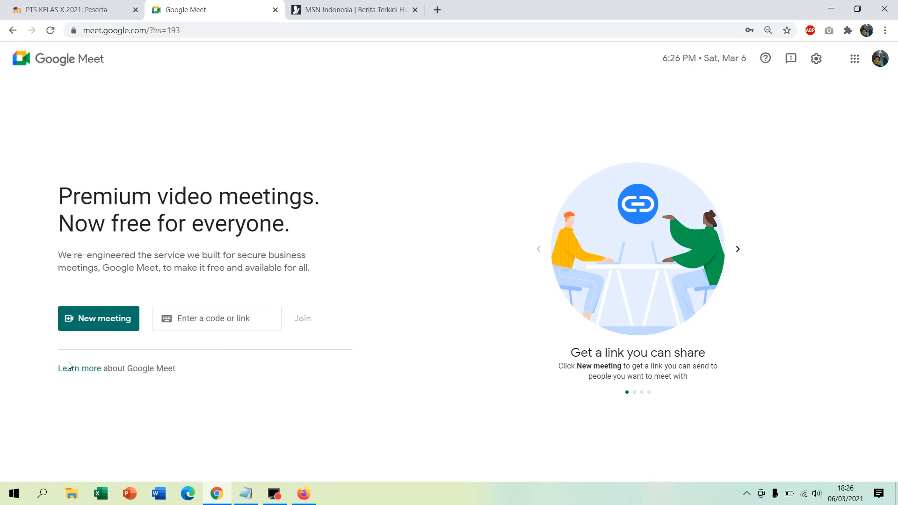
{"action": "left_click", "coordinate": [113, 325]}
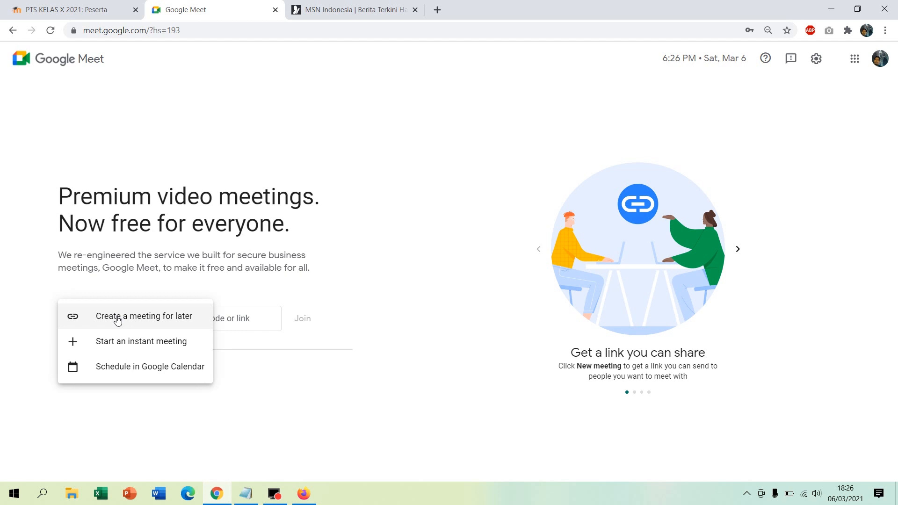
{"action": "left_click", "coordinate": [117, 320]}
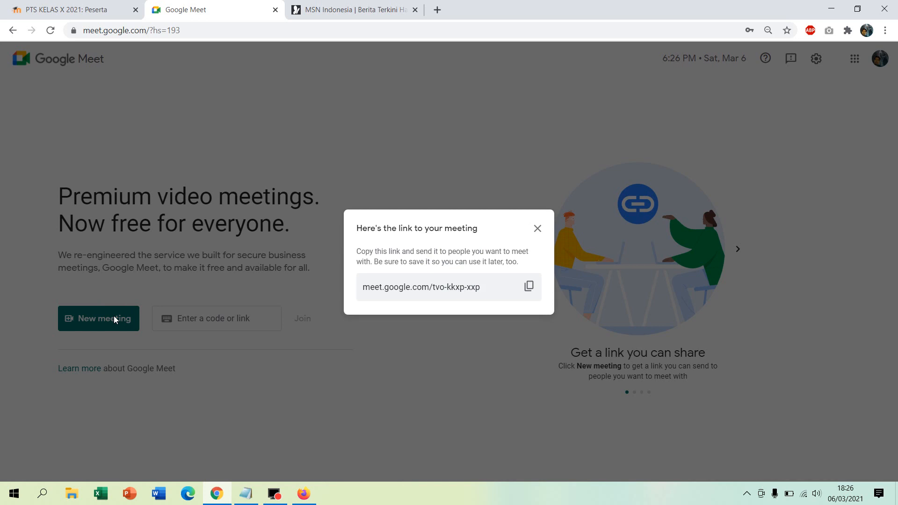
{"action": "left_click", "coordinate": [482, 288]}
{"action": "left_click", "coordinate": [529, 287]}
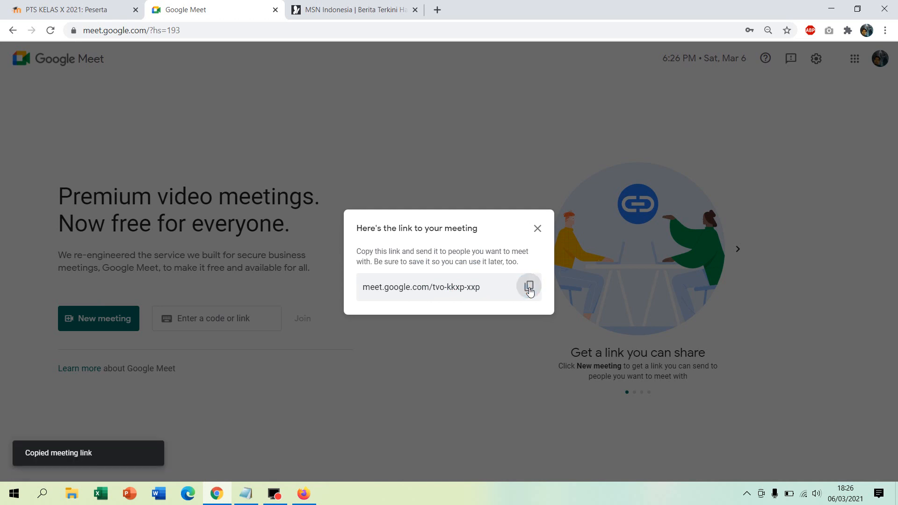
Open the IT SECURITY course page on solusimu.mou.ac.id in place of the MSN Indonesia page
{"action": "left_click", "coordinate": [388, 12]}
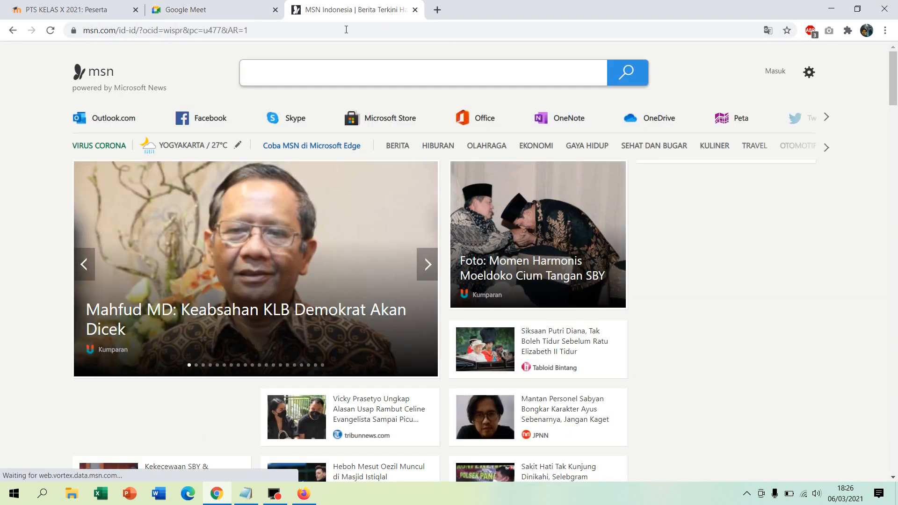
{"action": "left_click", "coordinate": [331, 29]}
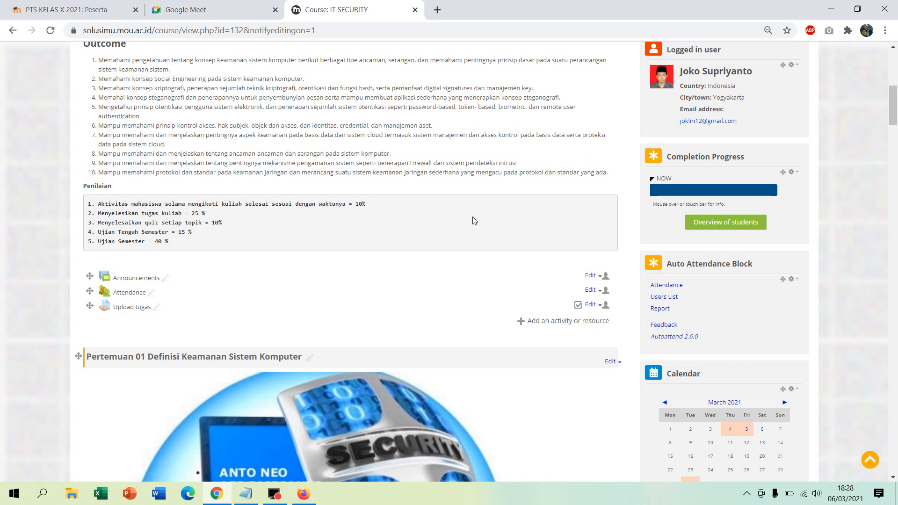
Start a new URL resource in the Muqoddimah section of the IT SECURITY course and name it "Vcall direct link"
{"action": "left_click", "coordinate": [560, 321]}
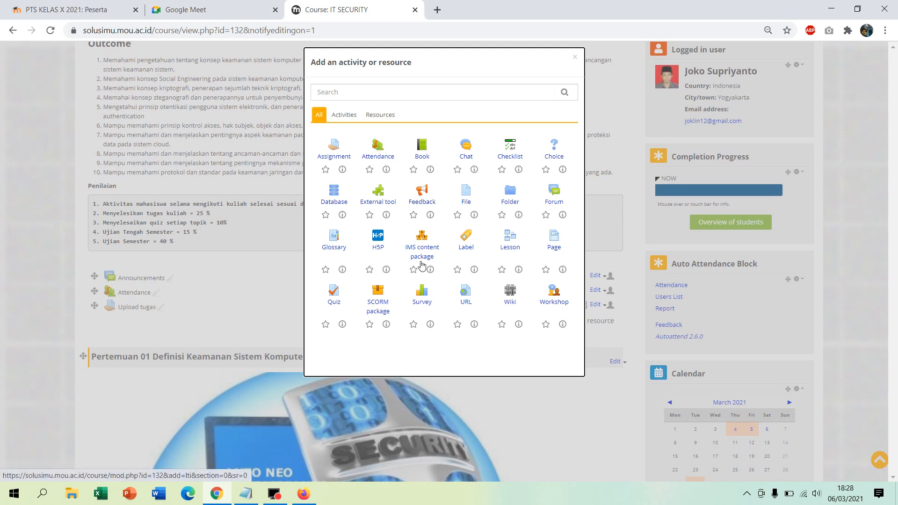
{"action": "left_click", "coordinate": [465, 295]}
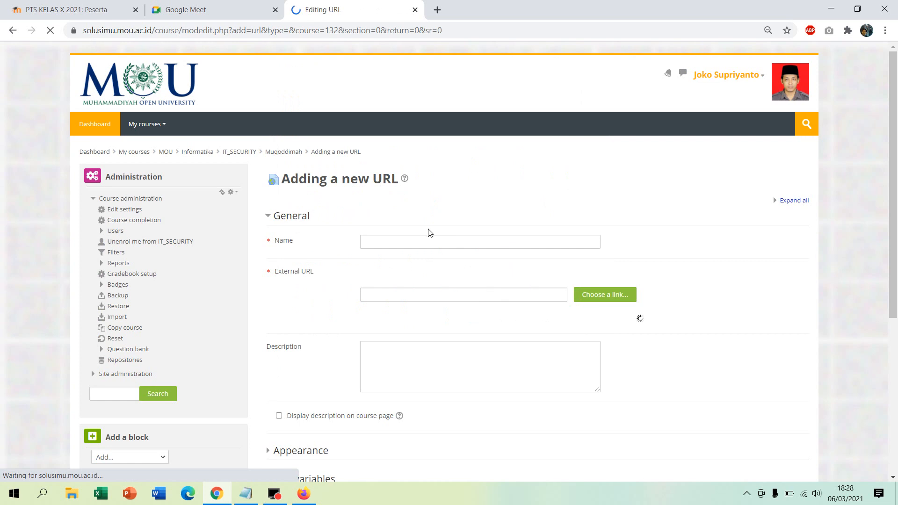
{"action": "left_click", "coordinate": [424, 245]}
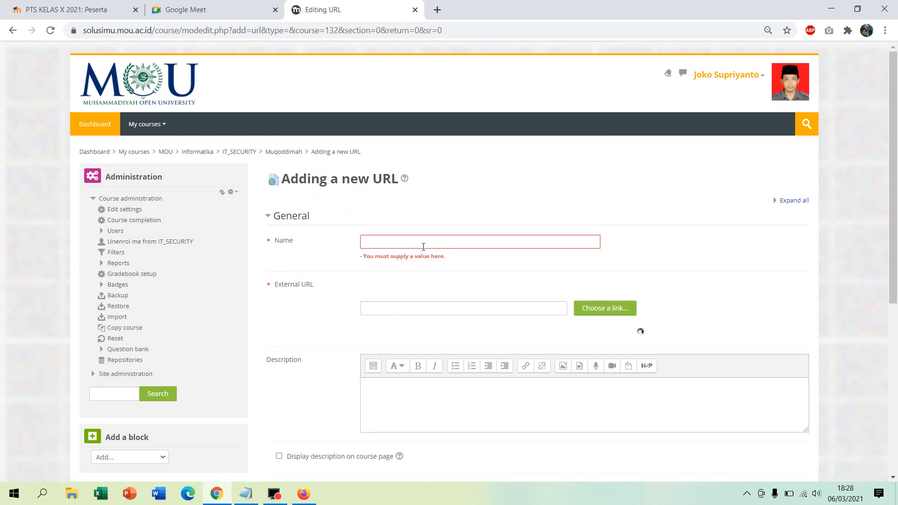
{"action": "scroll", "coordinate": [421, 245], "scroll_direction": "down", "scroll_amount": 7}
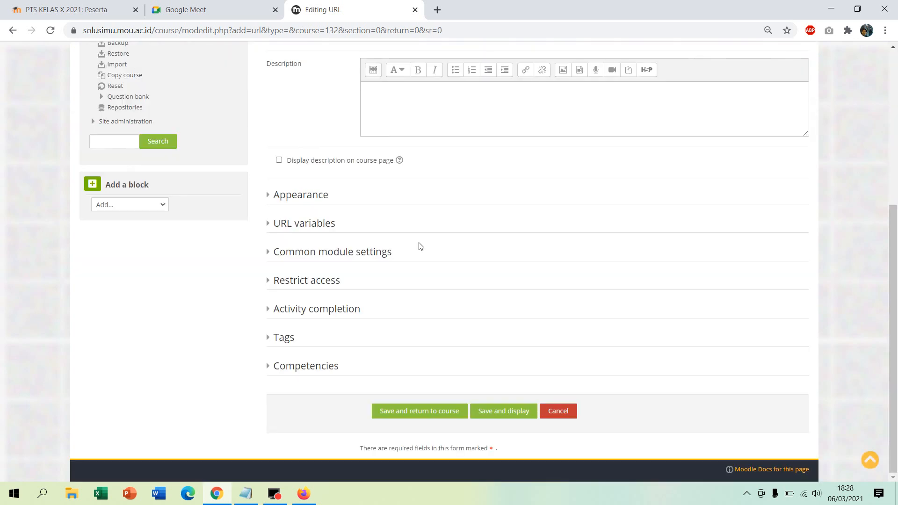
{"action": "scroll", "coordinate": [843, 189], "scroll_direction": "up", "scroll_amount": 6}
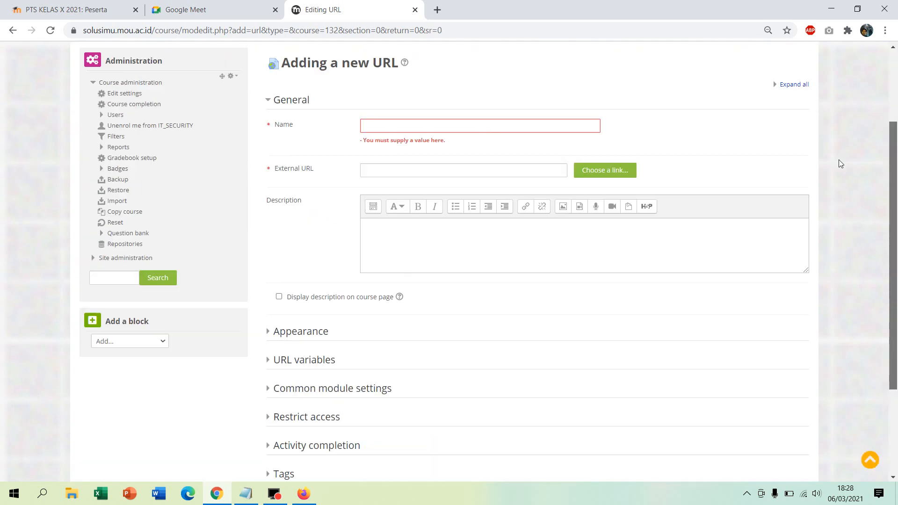
{"action": "left_click", "coordinate": [504, 249]}
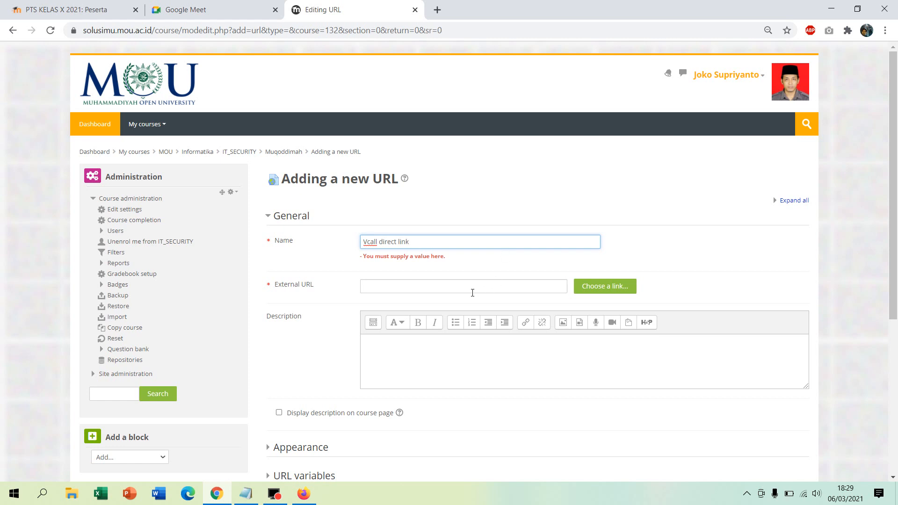
{"action": "left_click", "coordinate": [472, 292]}
{"action": "left_click", "coordinate": [194, 11]}
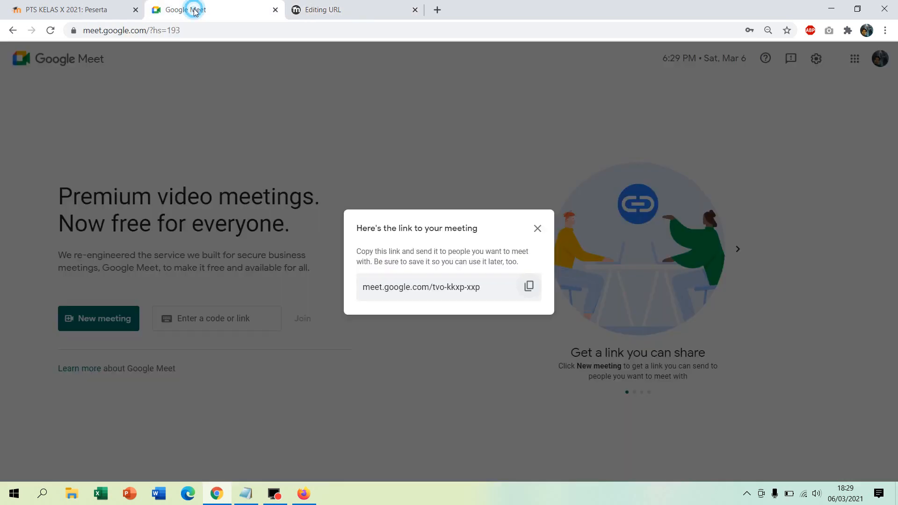
{"action": "left_click", "coordinate": [533, 289]}
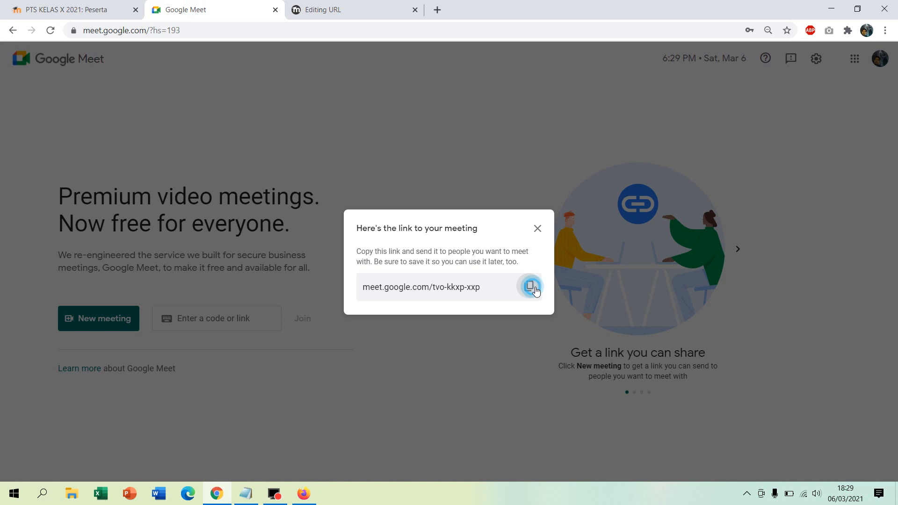
{"action": "left_click", "coordinate": [376, 6]}
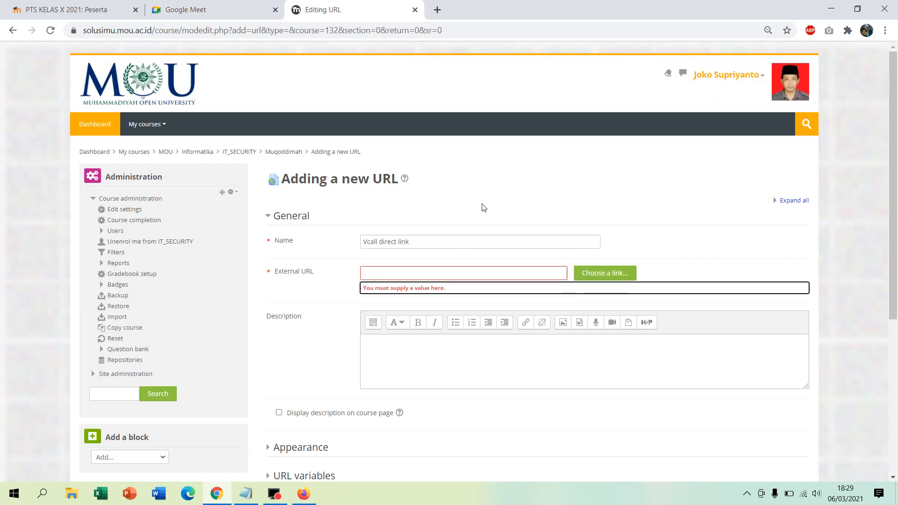
{"action": "left_click", "coordinate": [415, 273]}
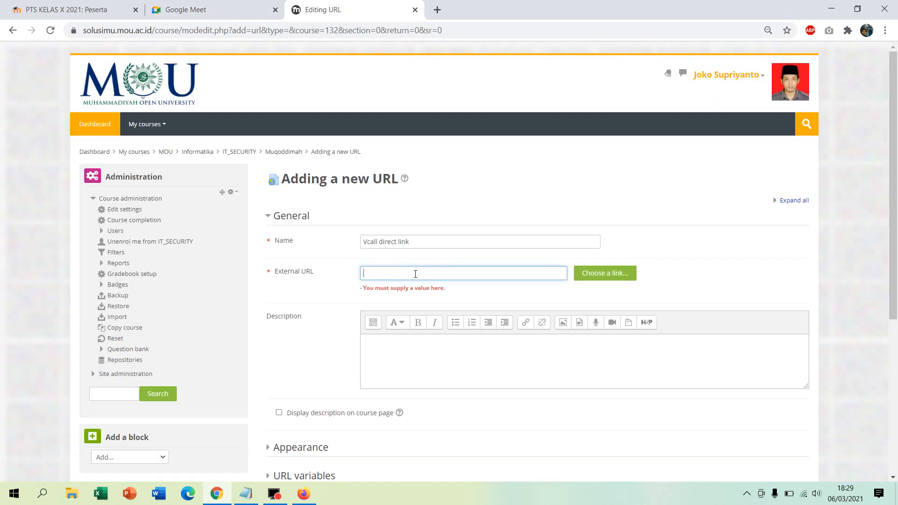
{"action": "key", "text": "ctrl+v"}
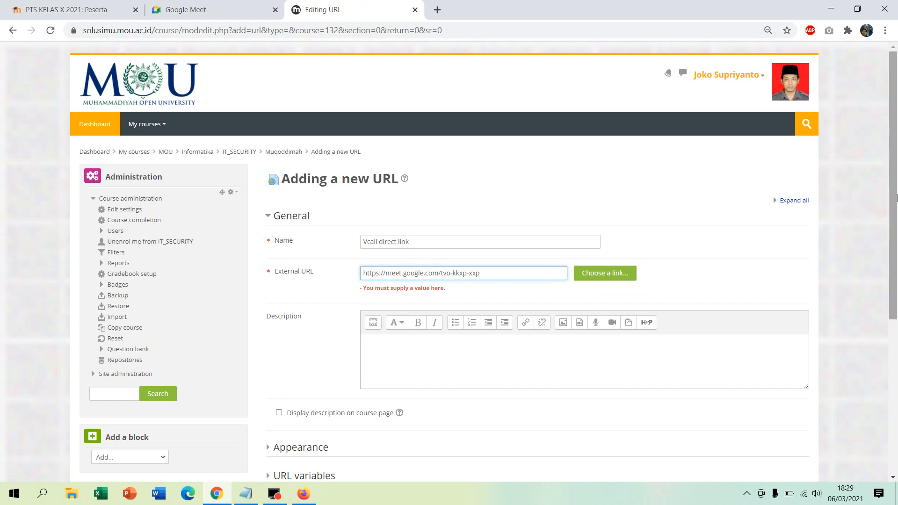
Set the resource's completion tracking to "Show activity as complete when conditions are met", with student viewing required
{"action": "left_click_drag", "start_coordinate": [895, 198], "coordinate": [894, 354]}
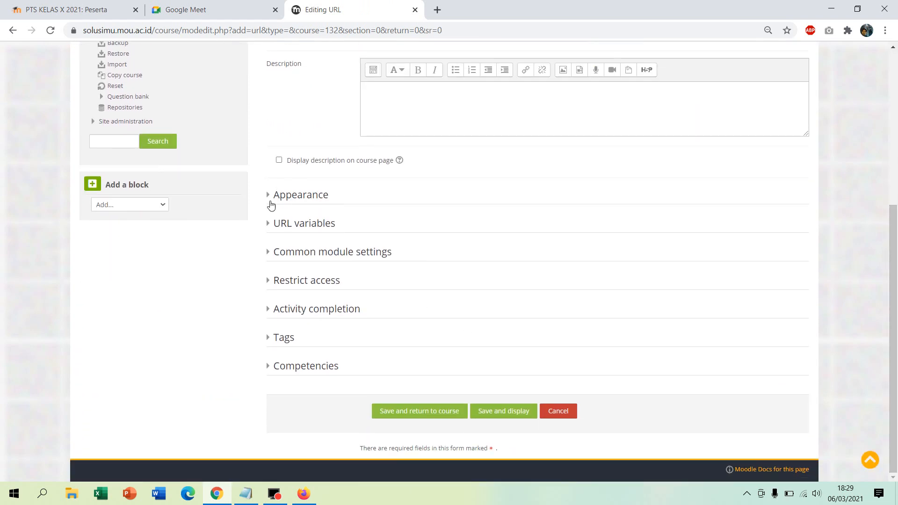
{"action": "left_click", "coordinate": [275, 311]}
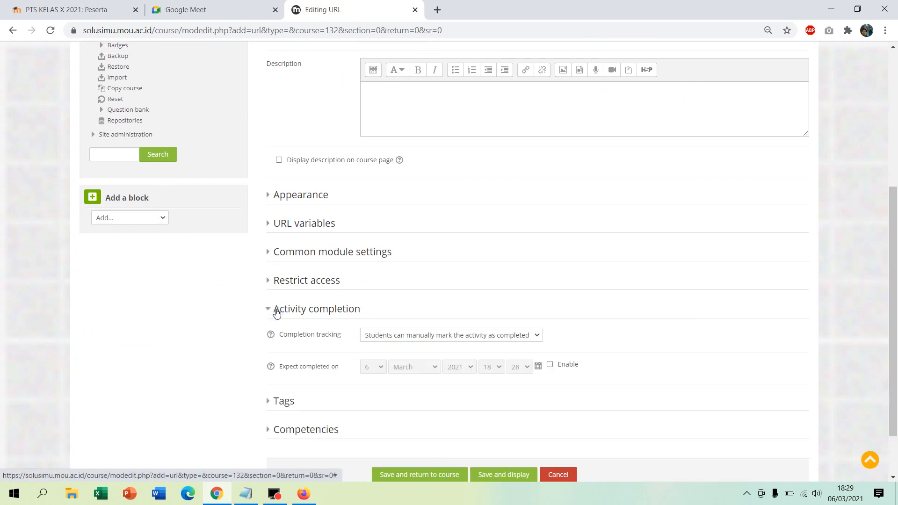
{"action": "left_click", "coordinate": [447, 338]}
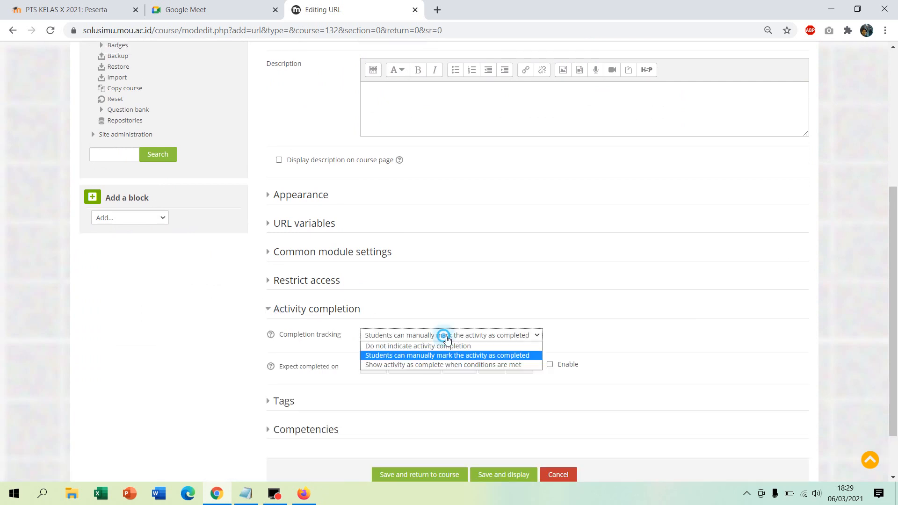
{"action": "left_click", "coordinate": [425, 366]}
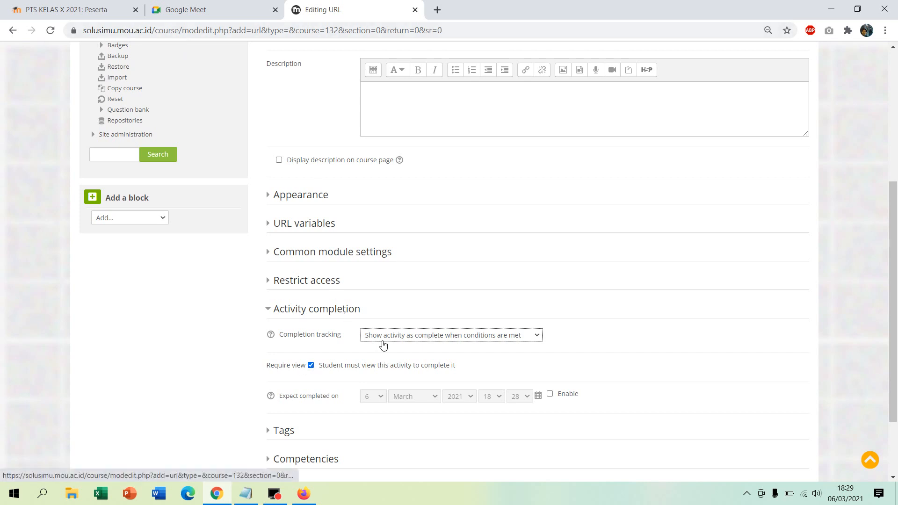
Examine the help for the expected completion date and the Appearance, URL variables and Common module settings options
{"action": "left_click", "coordinate": [276, 397]}
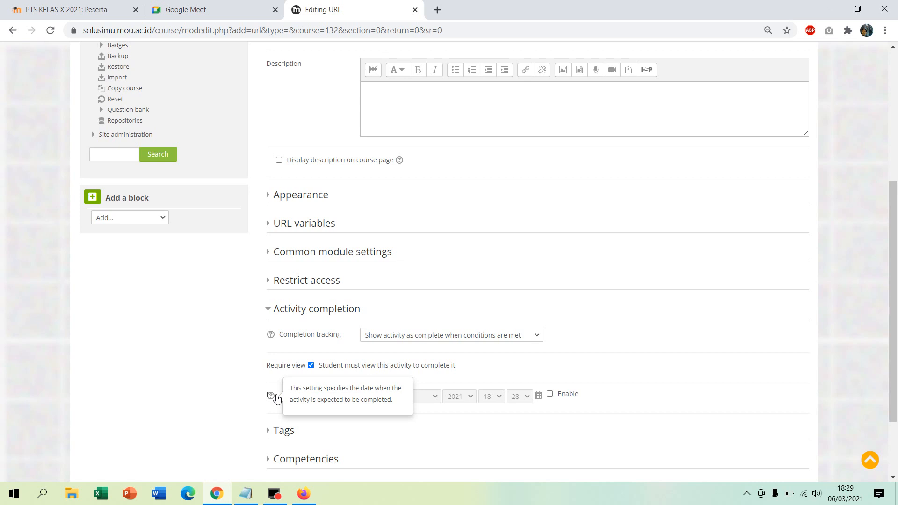
{"action": "left_click", "coordinate": [228, 379]}
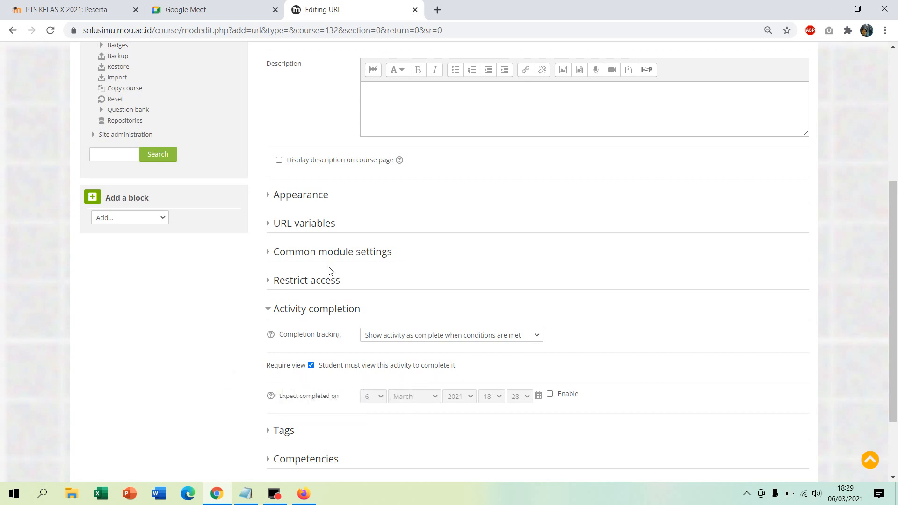
{"action": "left_click", "coordinate": [305, 196]}
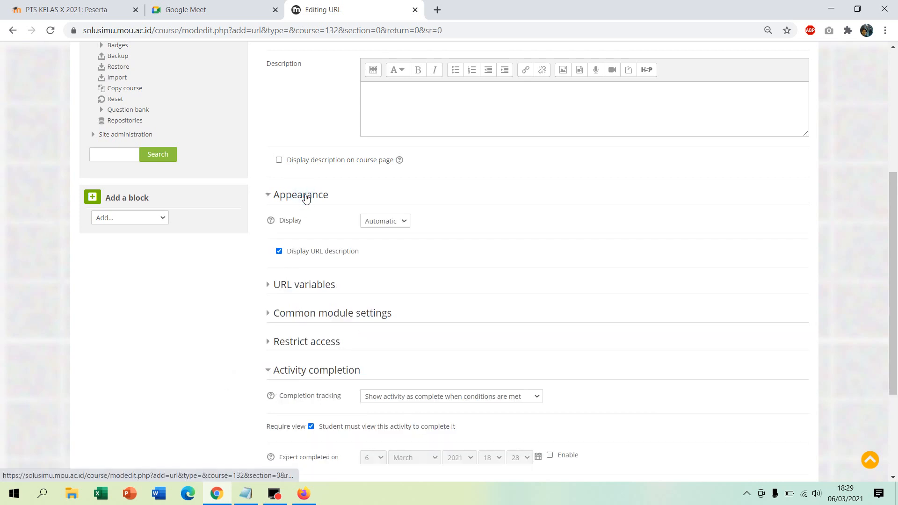
{"action": "left_click", "coordinate": [304, 196]}
{"action": "left_click", "coordinate": [292, 226]}
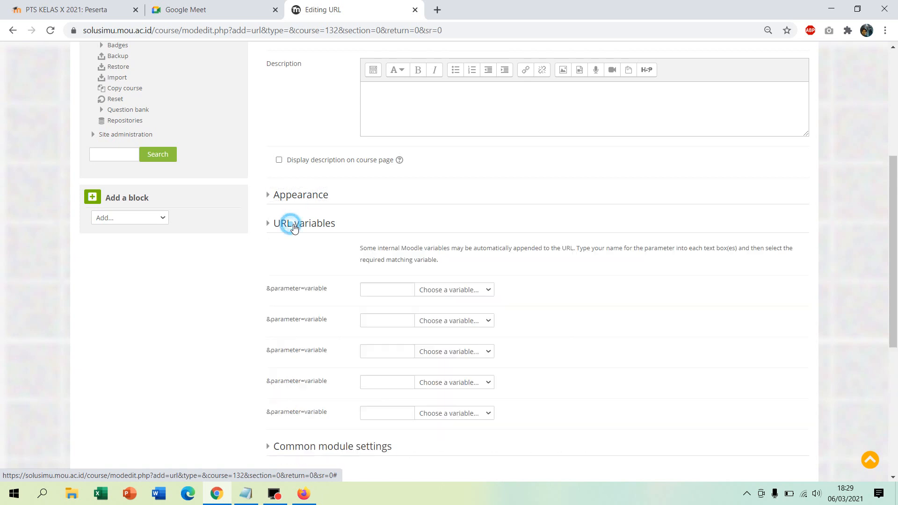
{"action": "left_click", "coordinate": [292, 224]}
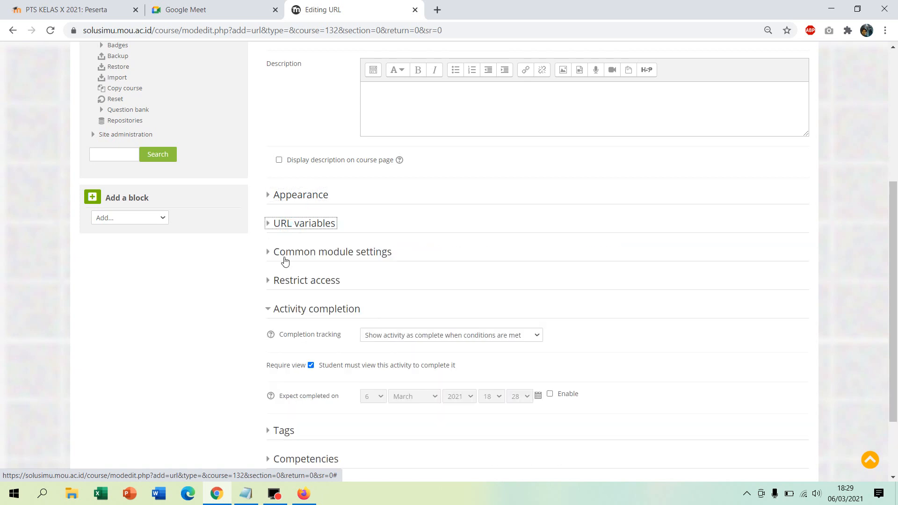
{"action": "left_click", "coordinate": [285, 260]}
{"action": "left_click", "coordinate": [286, 260]}
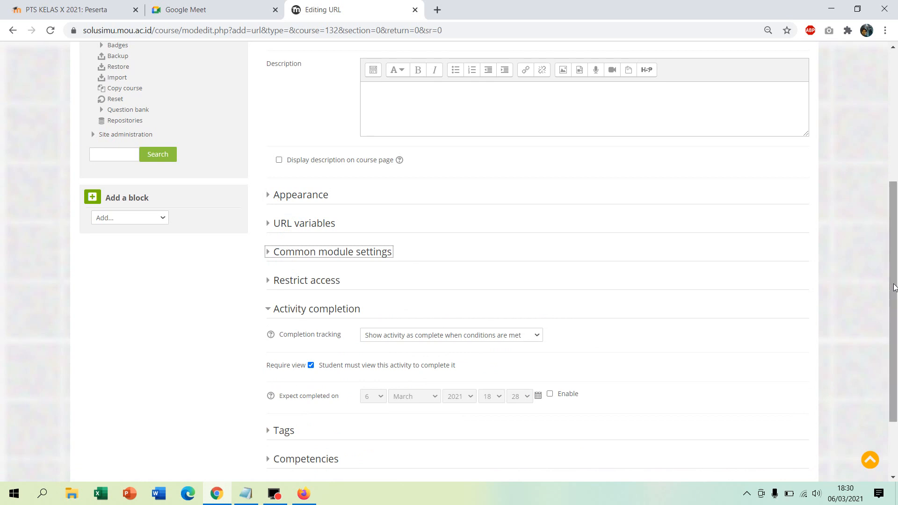
{"action": "left_click_drag", "start_coordinate": [894, 287], "coordinate": [894, 337]}
{"action": "left_click", "coordinate": [551, 306]}
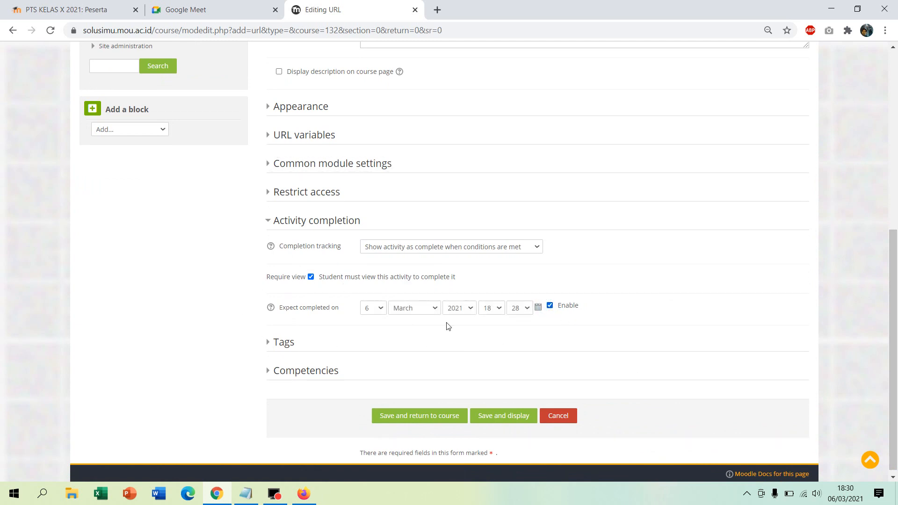
{"action": "left_click", "coordinate": [381, 307]}
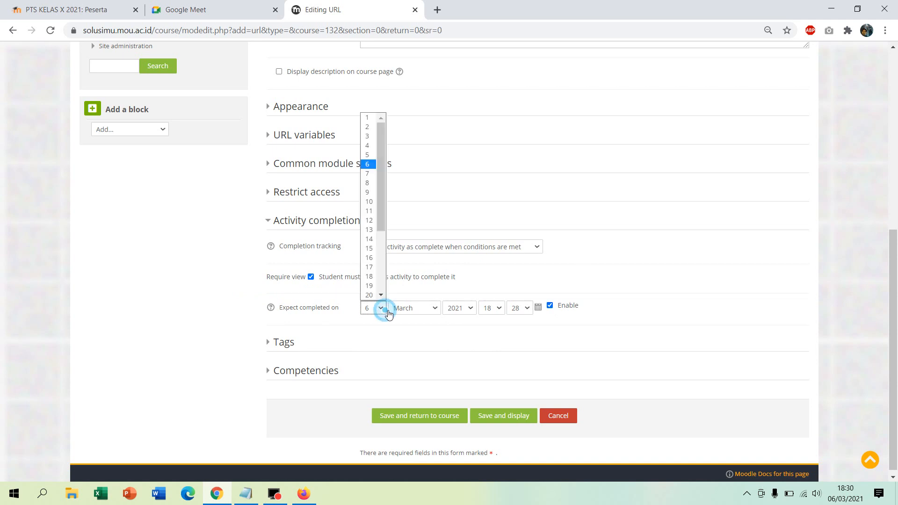
{"action": "left_click", "coordinate": [504, 308]}
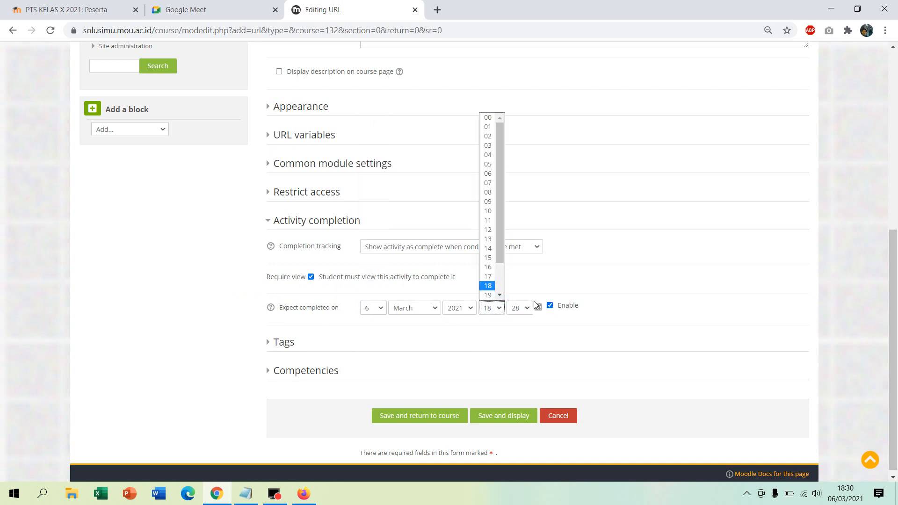
{"action": "left_click", "coordinate": [551, 307]}
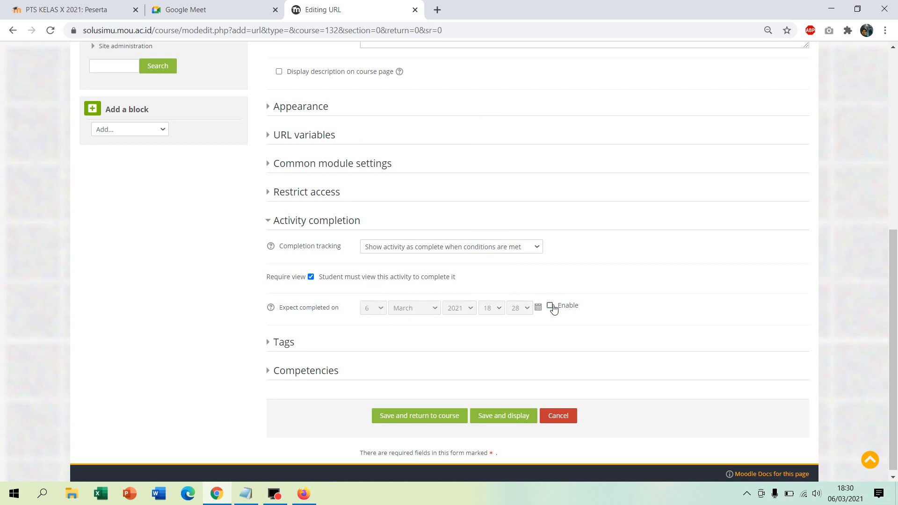
Save the URL resource, return to the course, and check the Vcall direct link entry in its activity list
{"action": "left_click", "coordinate": [433, 417]}
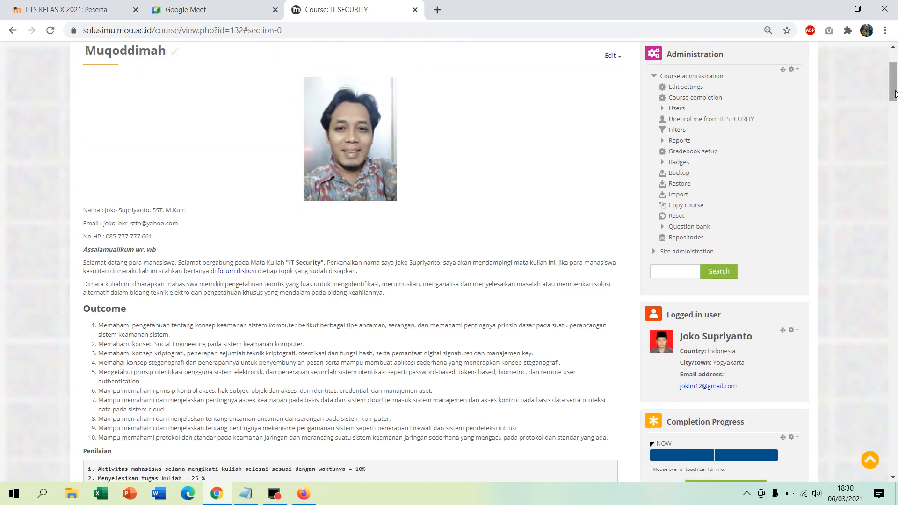
{"action": "left_click_drag", "start_coordinate": [894, 96], "coordinate": [894, 132]}
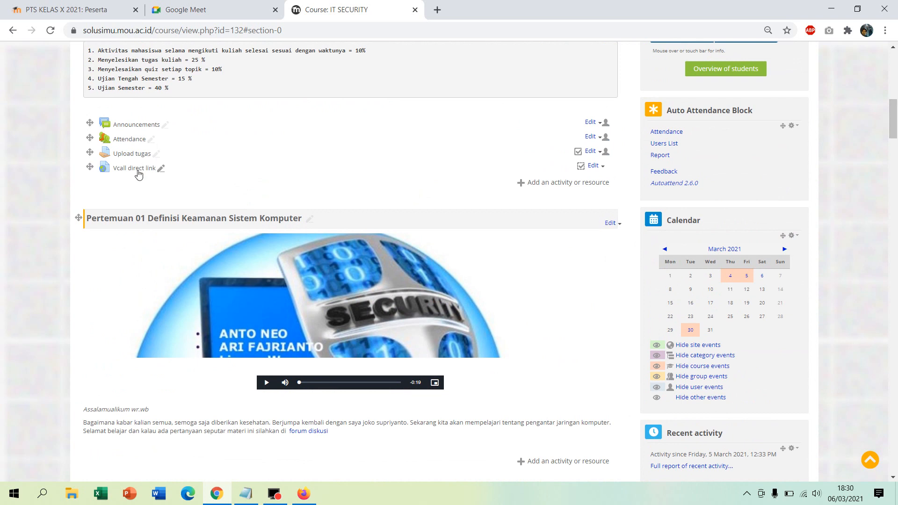
Switch to Google Meet, dismiss the existing meeting link, and create another meeting for later
{"action": "left_click", "coordinate": [201, 11]}
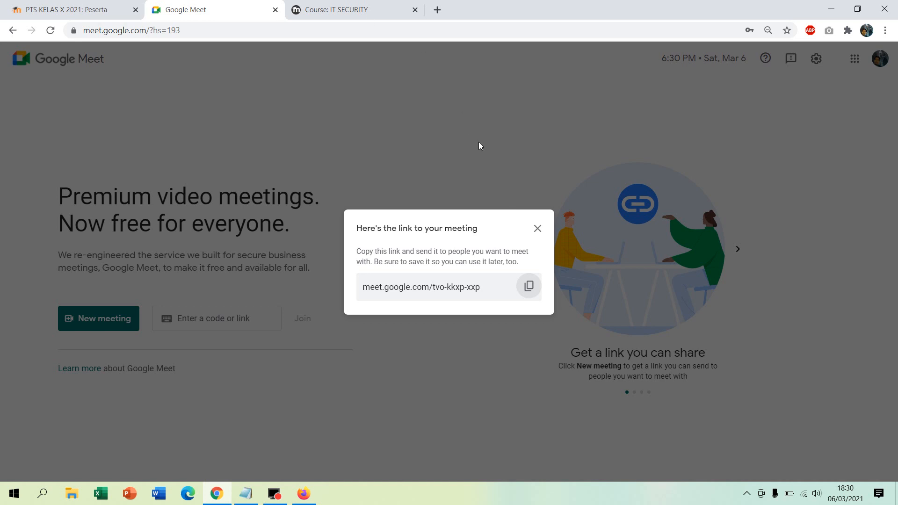
{"action": "left_click", "coordinate": [538, 229]}
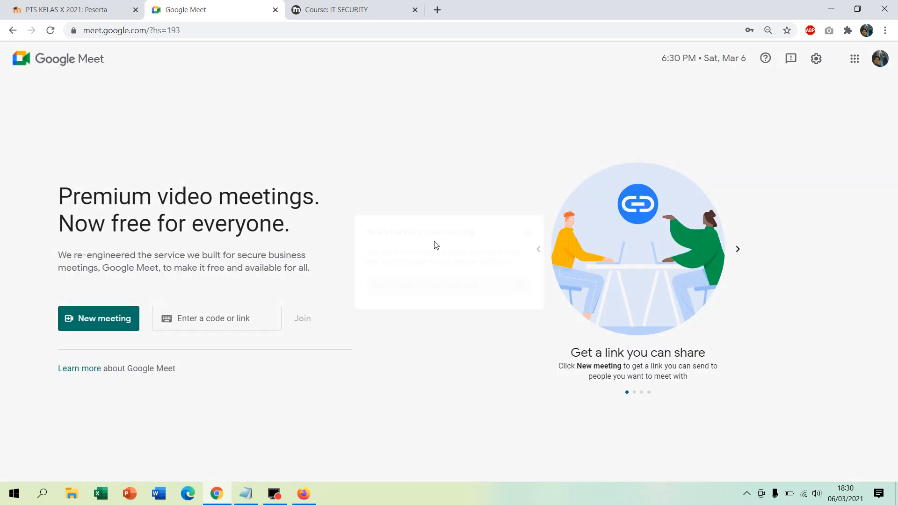
{"action": "left_click", "coordinate": [90, 321]}
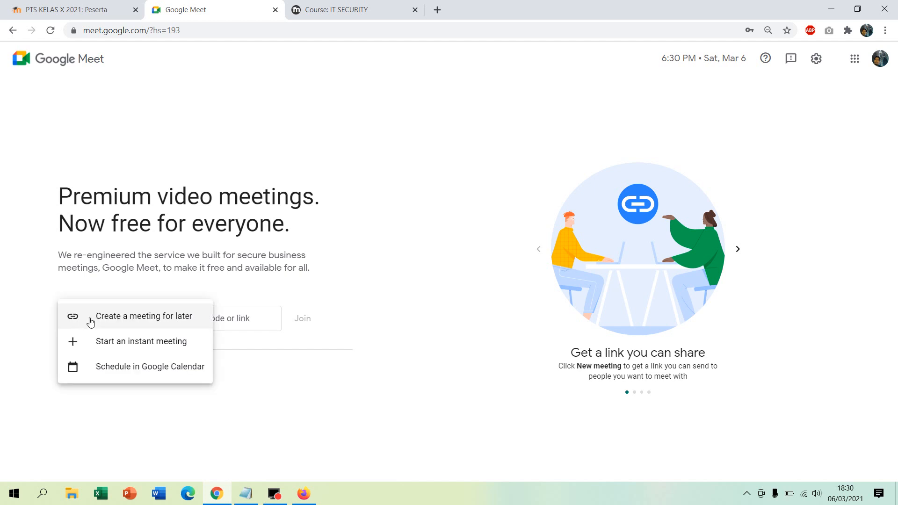
{"action": "left_click", "coordinate": [102, 317]}
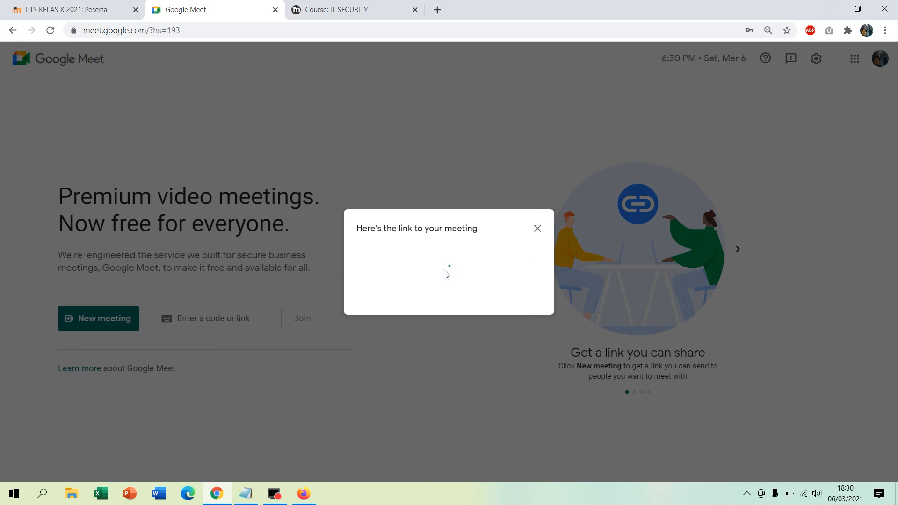
Open the Vcall direct link resource's edit settings in the Moodle course and compare its external URL with the new Google Meet link
{"action": "left_click", "coordinate": [345, 5]}
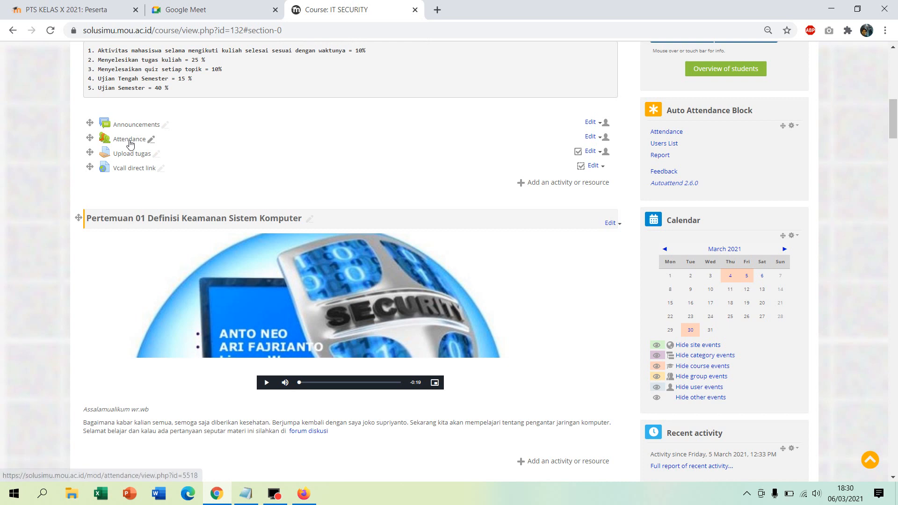
{"action": "left_click", "coordinate": [594, 166]}
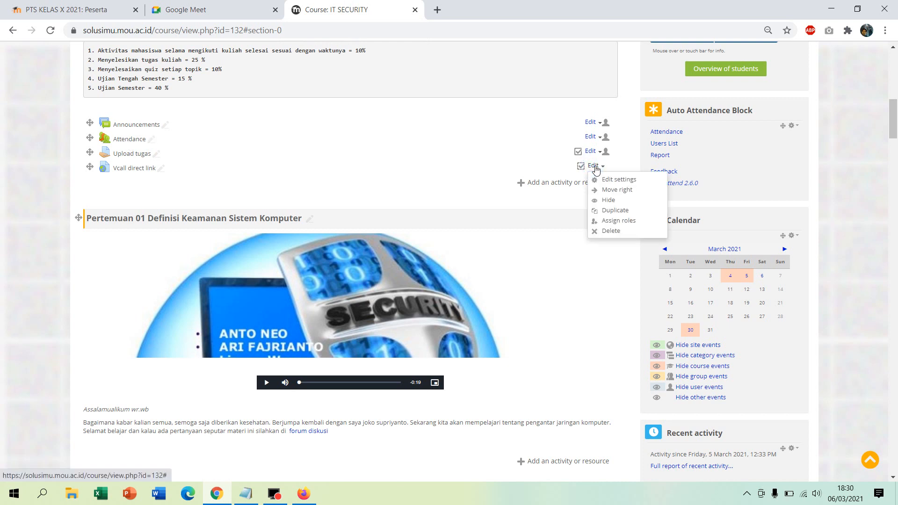
{"action": "left_click", "coordinate": [596, 179]}
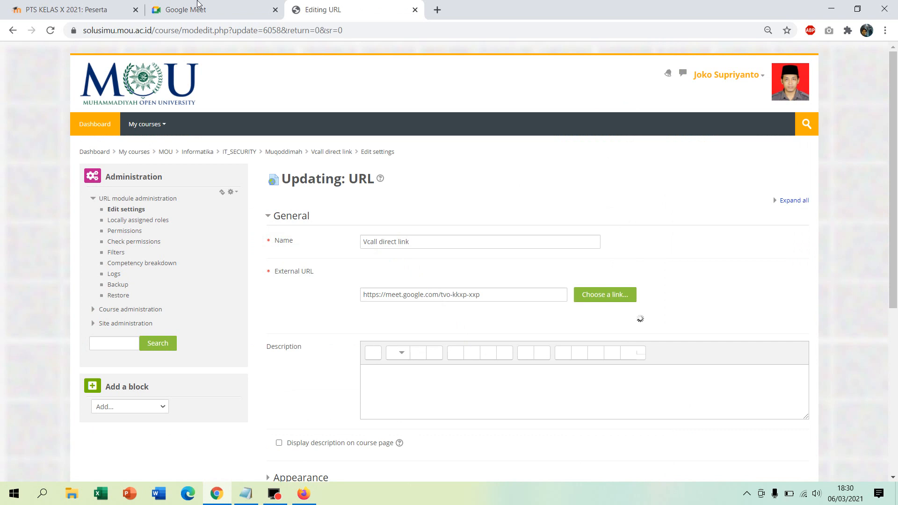
{"action": "left_click", "coordinate": [196, 6]}
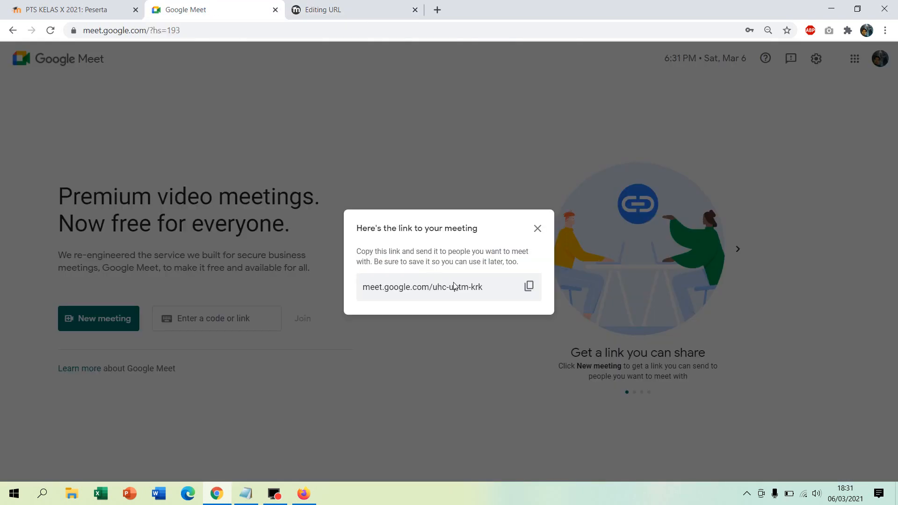
{"action": "left_click", "coordinate": [342, 5]}
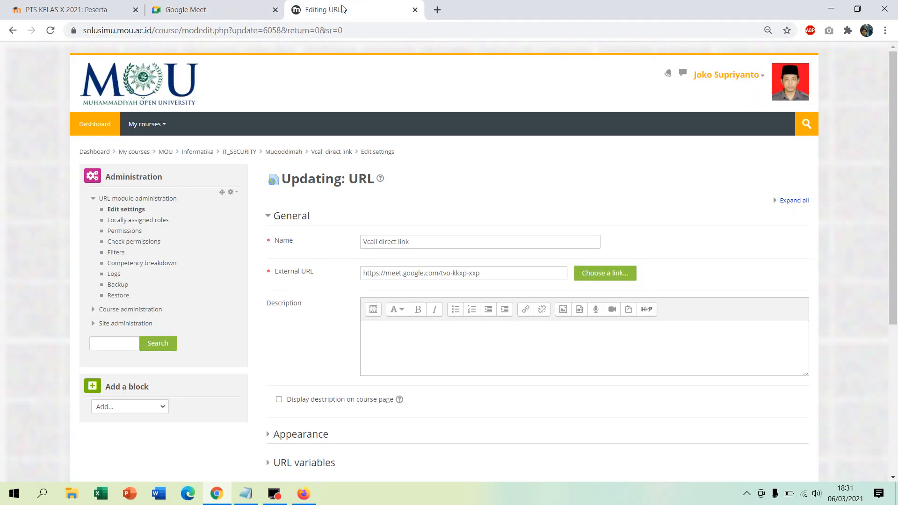
{"action": "left_click", "coordinate": [197, 6]}
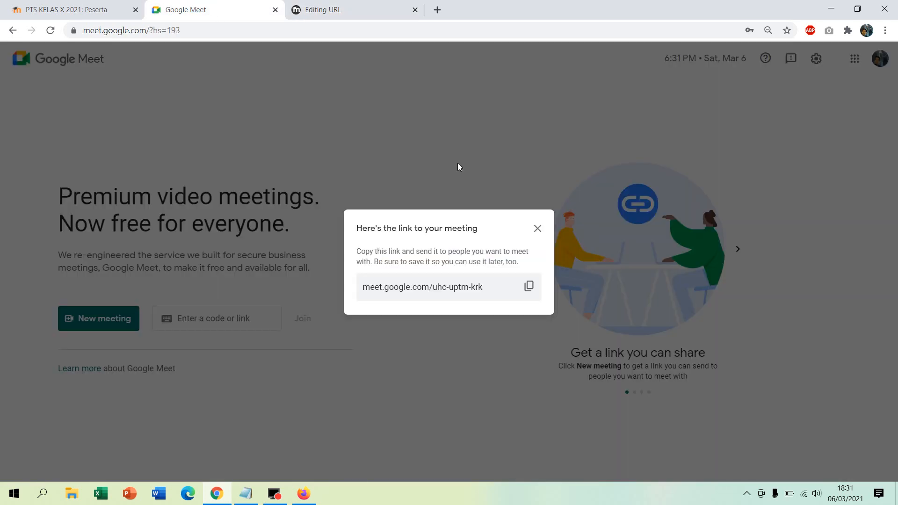
Dismiss the meeting link in Google Meet and schedule a meeting in Google Calendar instead
{"action": "left_click", "coordinate": [537, 228]}
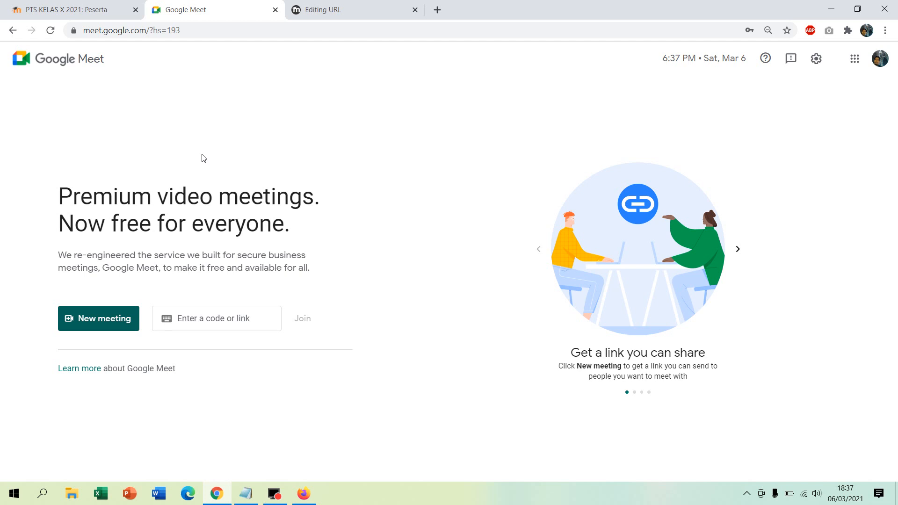
{"action": "left_click", "coordinate": [123, 323]}
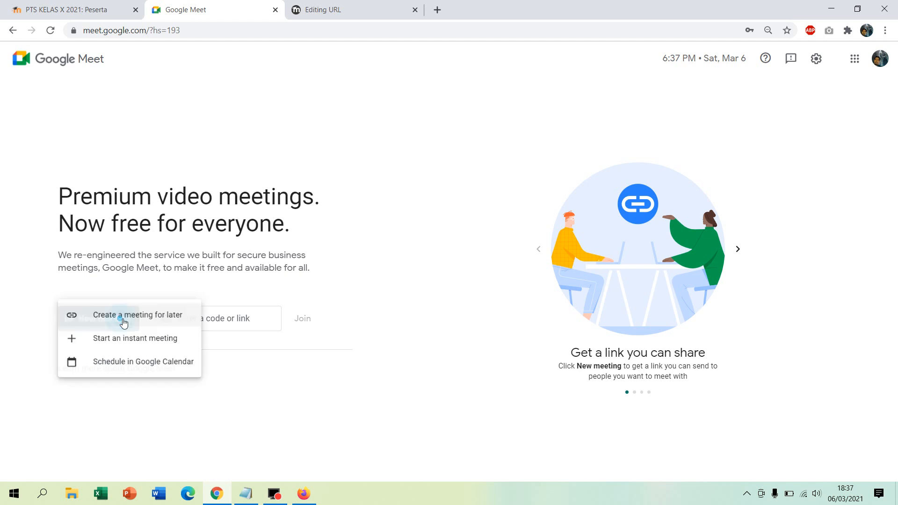
{"action": "left_click", "coordinate": [127, 367]}
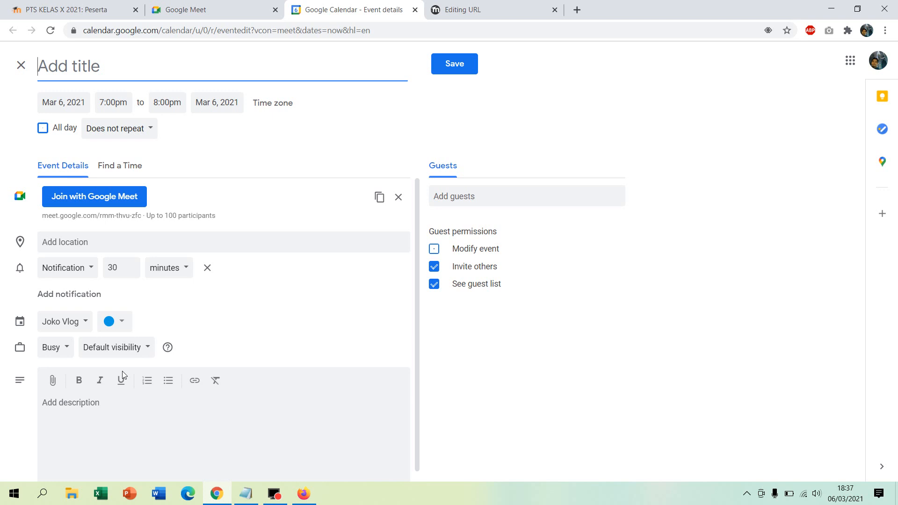
Title the calendar event "Meeting MK xxx tentang yyy"
{"action": "type", "text": "ee"}
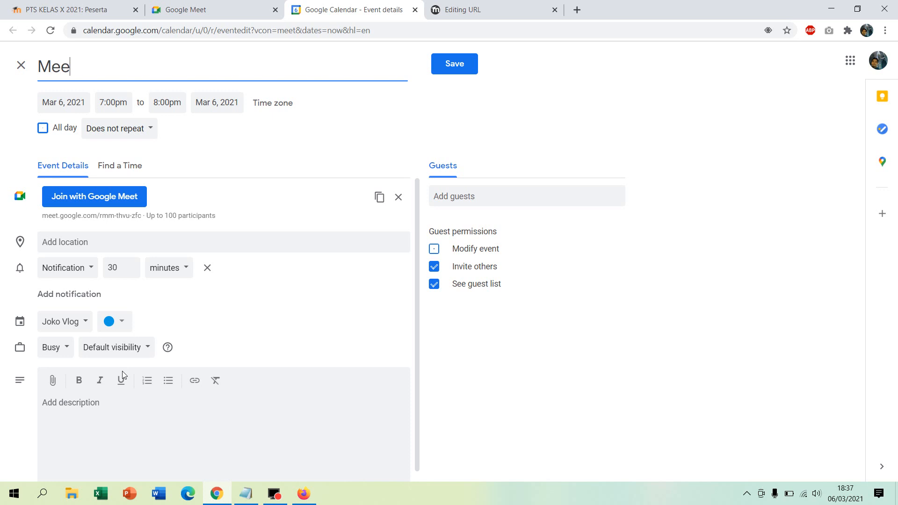
{"action": "type", "text": "ting MK "}
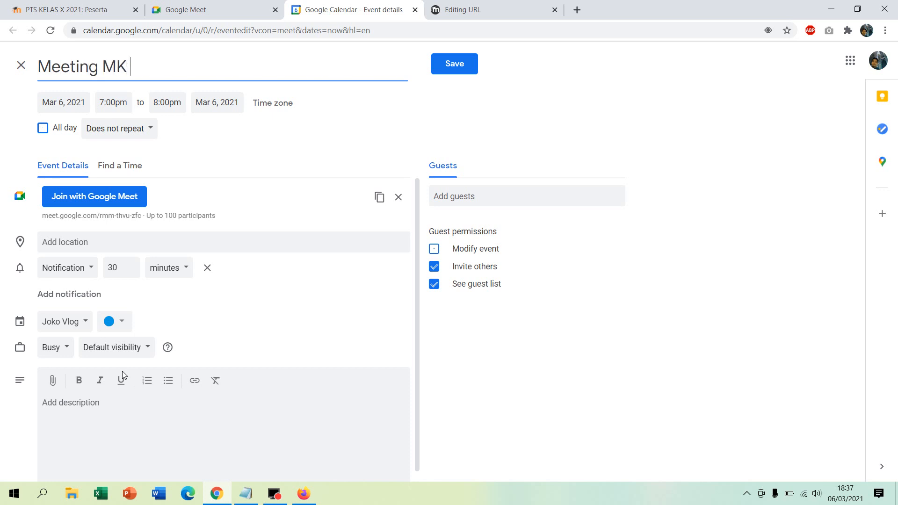
{"action": "type", "text": "xxx tenta"}
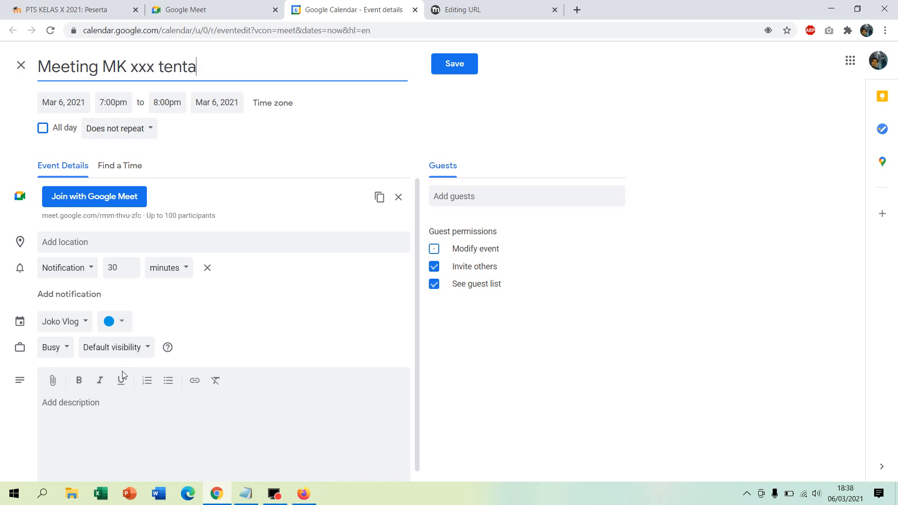
{"action": "type", "text": "ng yyy"}
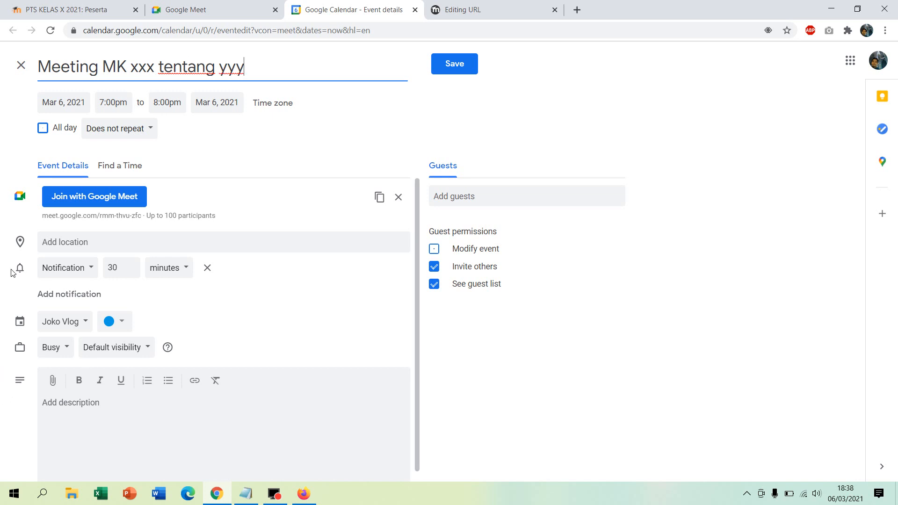
Set the event's date to March 10, 2021 and its start time to 8:00pm
{"action": "left_click", "coordinate": [81, 108]}
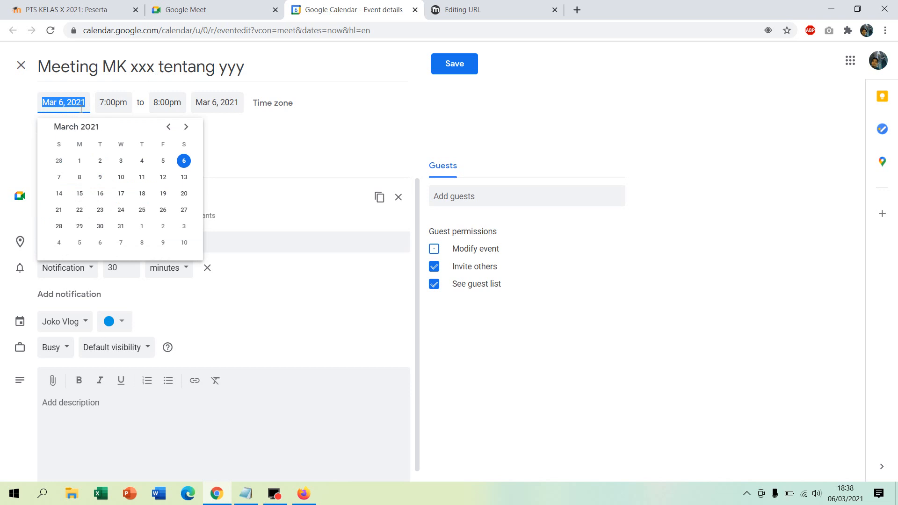
{"action": "left_click", "coordinate": [121, 177]}
{"action": "left_click", "coordinate": [118, 103]}
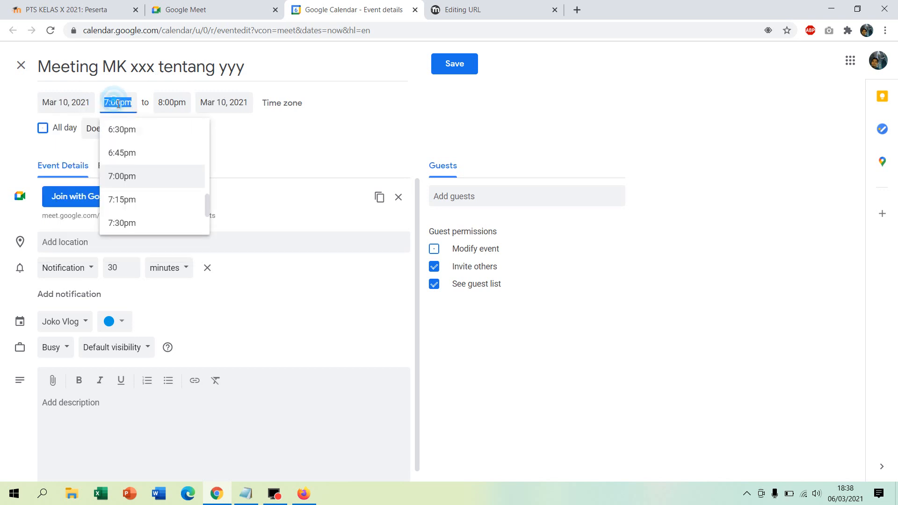
{"action": "left_click_drag", "start_coordinate": [209, 203], "coordinate": [209, 206]}
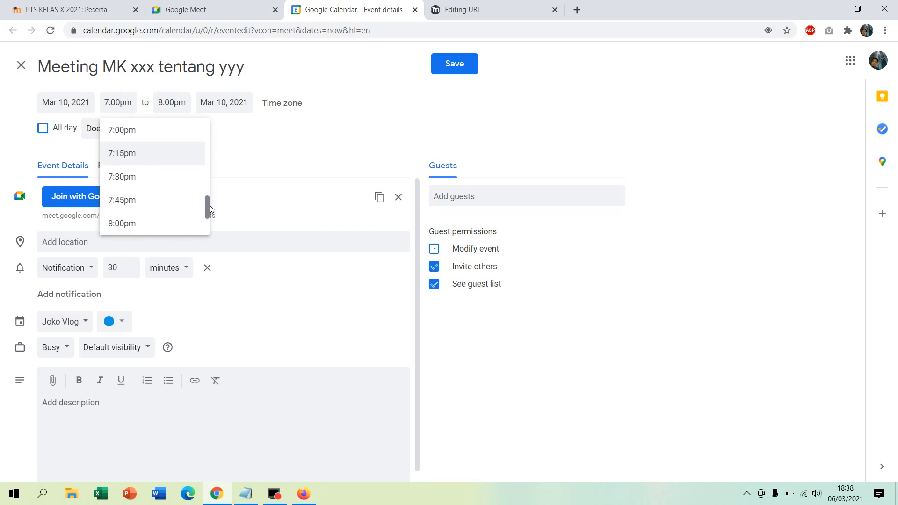
{"action": "left_click", "coordinate": [148, 224]}
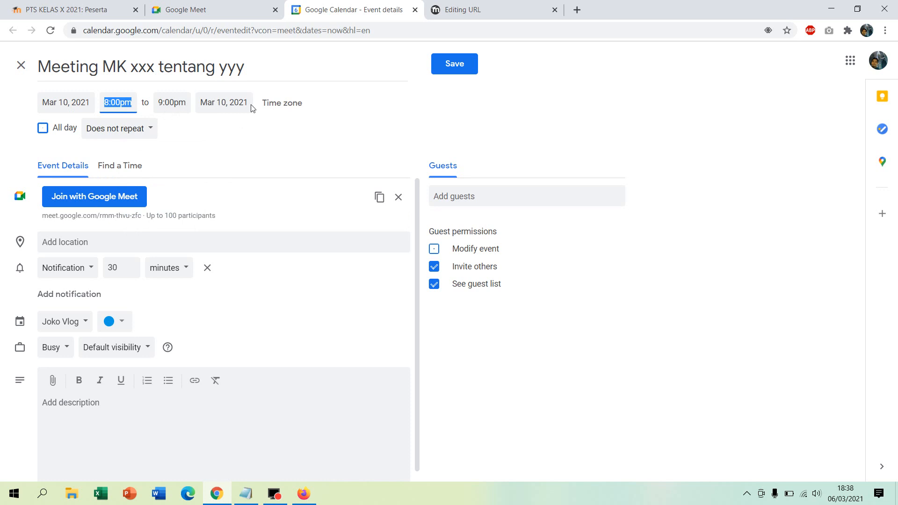
Examine the event's time zone settings, including the separate start and end time zones option, and leave without applying changes
{"action": "left_click", "coordinate": [273, 101]}
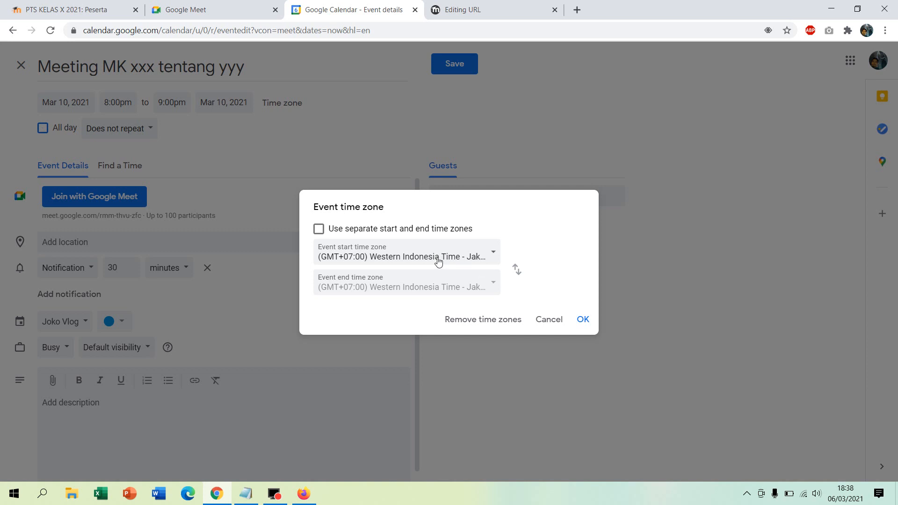
{"action": "left_click", "coordinate": [322, 231]}
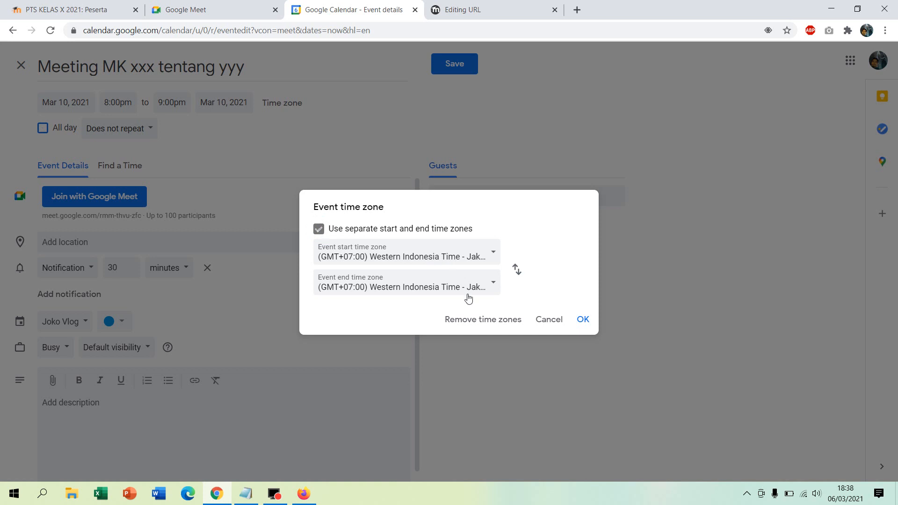
{"action": "left_click", "coordinate": [322, 229]}
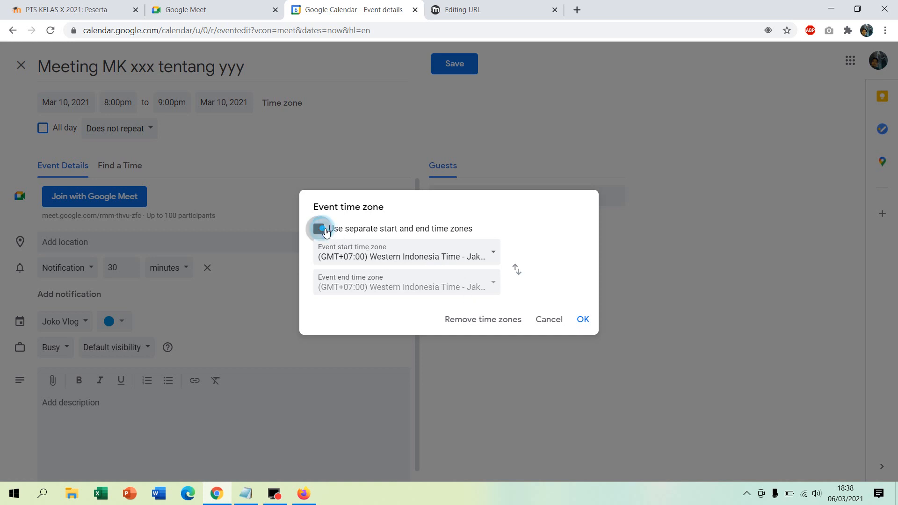
{"action": "left_click", "coordinate": [549, 320]}
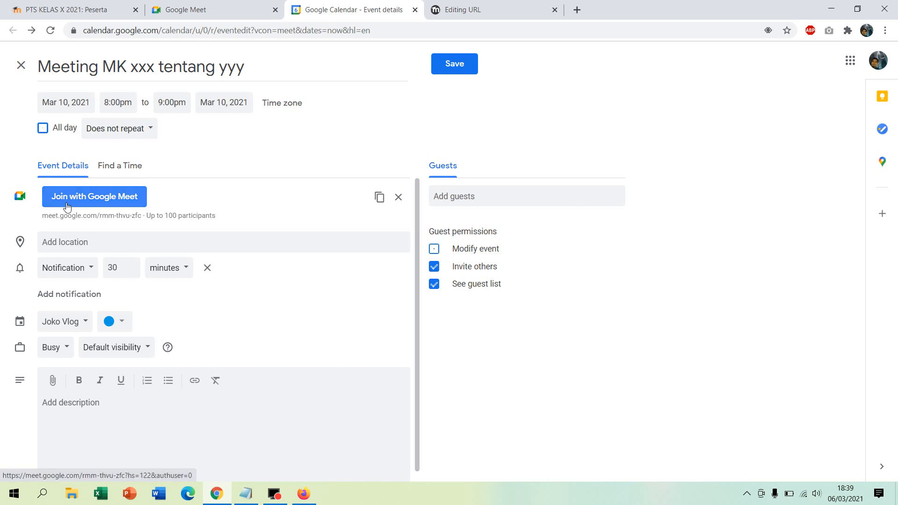
Copy the event's Google Meet link and set the event color to red, keeping the current calendar
{"action": "left_click_drag", "start_coordinate": [43, 216], "coordinate": [147, 218]}
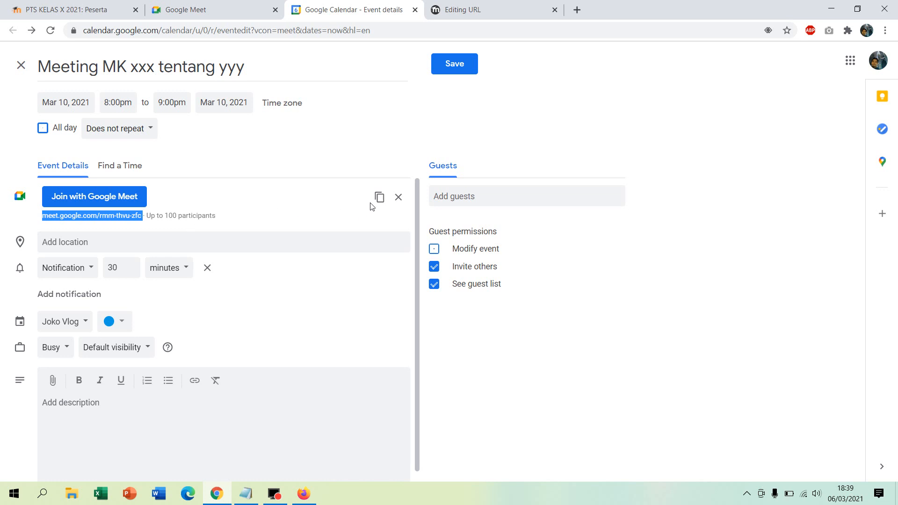
{"action": "left_click", "coordinate": [381, 199]}
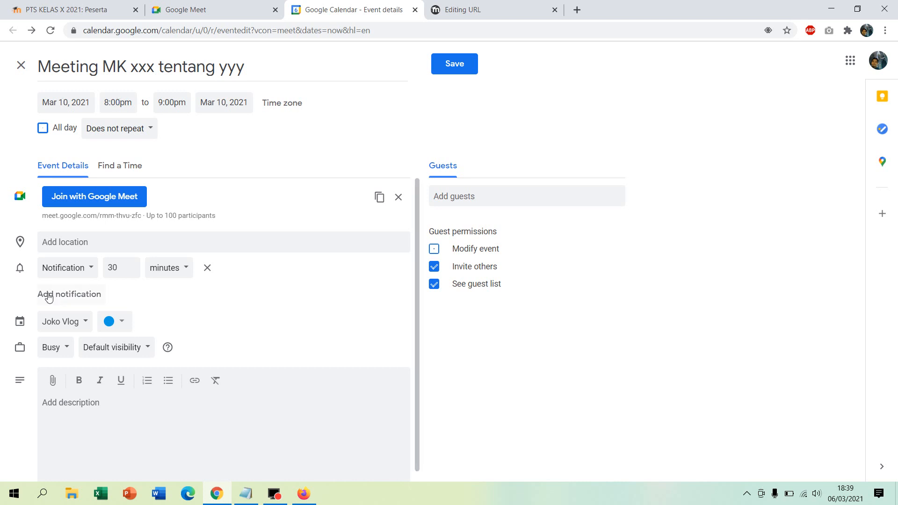
{"action": "left_click", "coordinate": [79, 321]}
{"action": "left_click", "coordinate": [80, 322]}
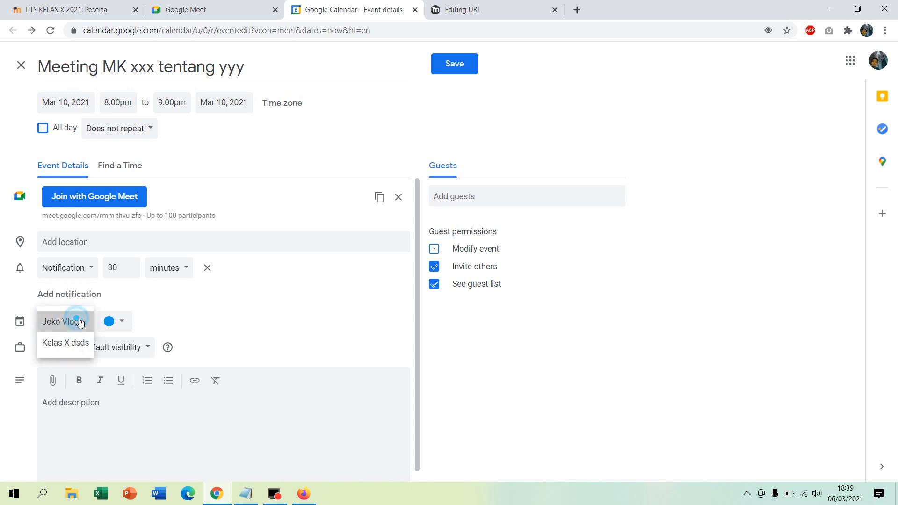
{"action": "left_click", "coordinate": [123, 322]}
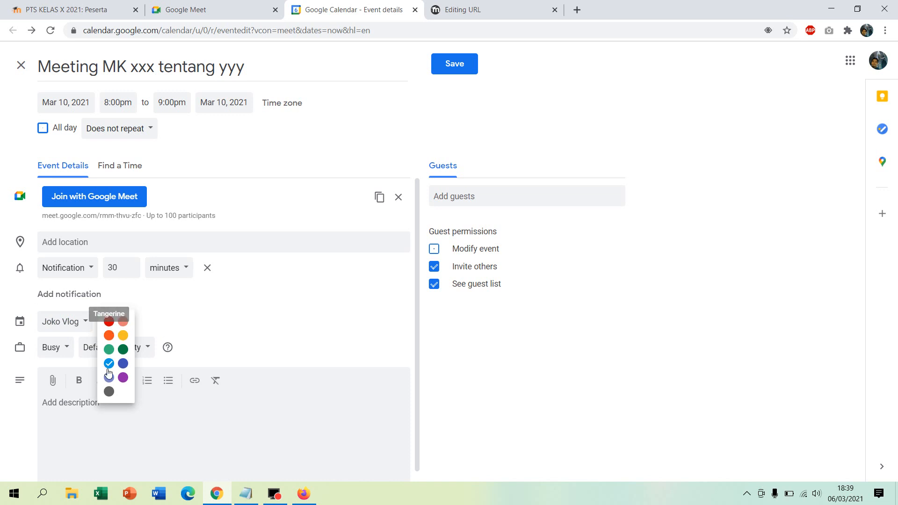
{"action": "left_click", "coordinate": [112, 324]}
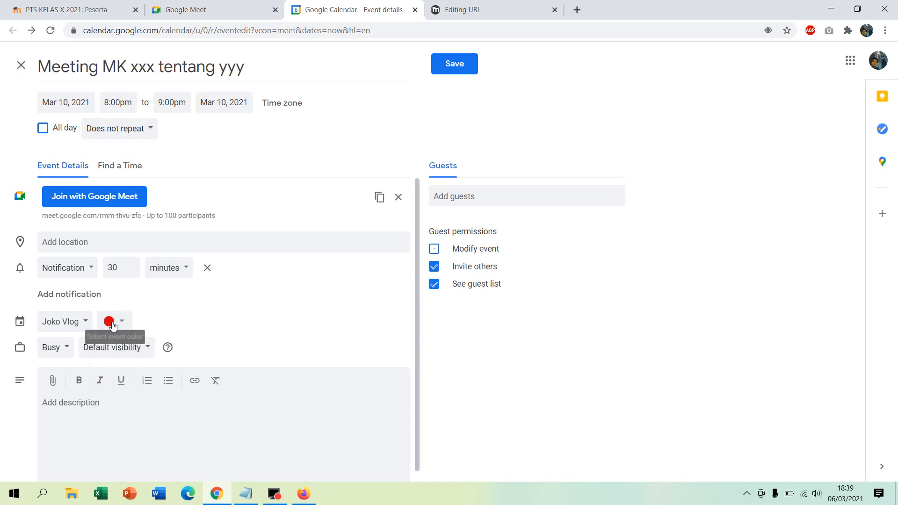
Set the event's availability to Free and its visibility to Public
{"action": "left_click", "coordinate": [67, 351]}
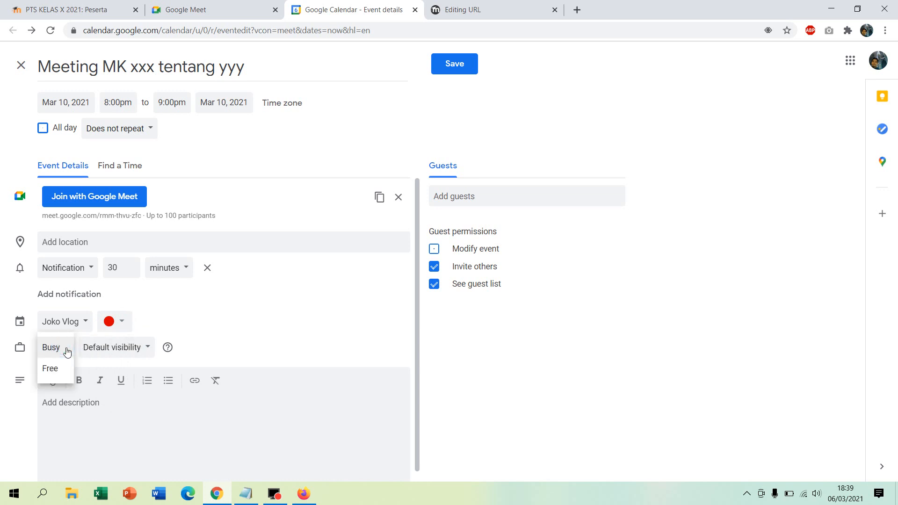
{"action": "left_click", "coordinate": [64, 371]}
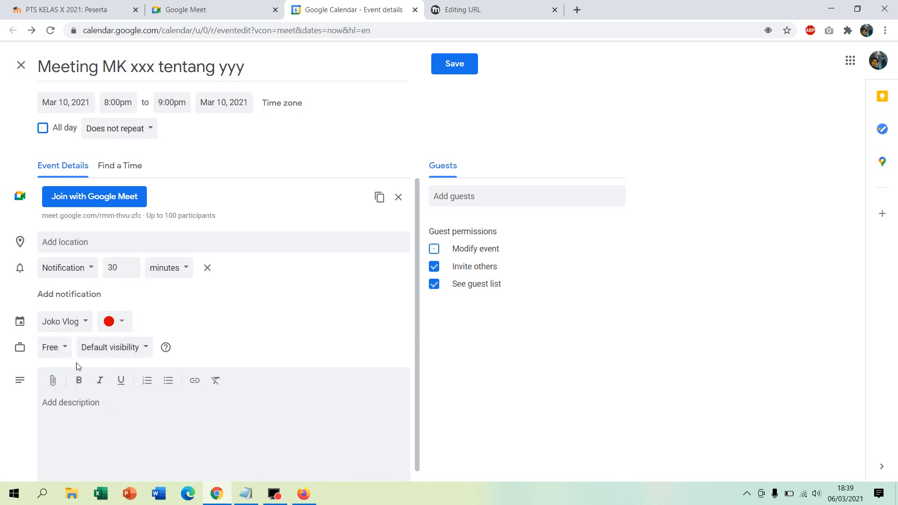
{"action": "left_click", "coordinate": [113, 350]}
{"action": "left_click", "coordinate": [113, 368]}
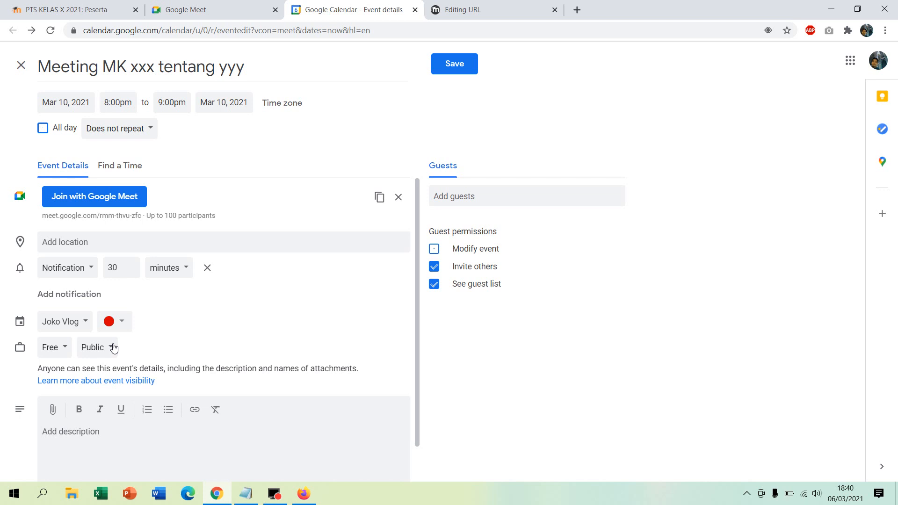
Try the event's visibility choices, switching to Default visibility and back to Public
{"action": "left_click", "coordinate": [113, 349]}
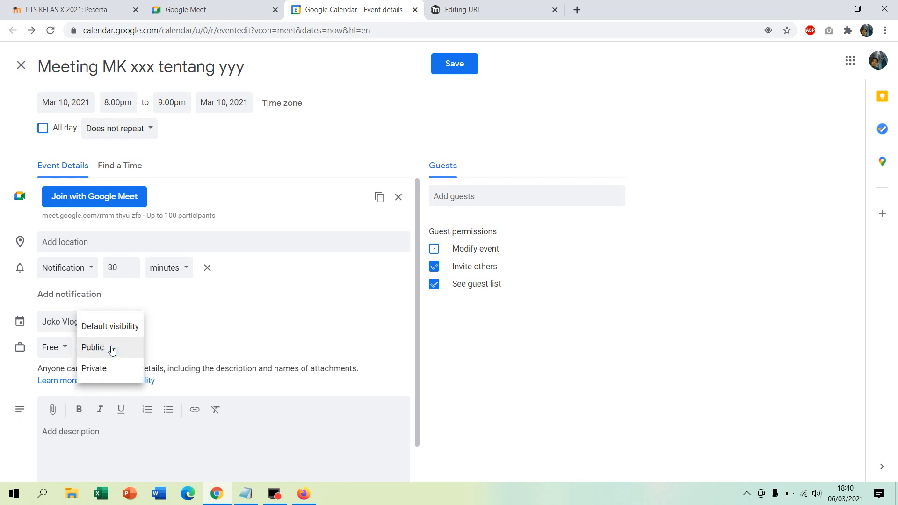
{"action": "left_click", "coordinate": [112, 349]}
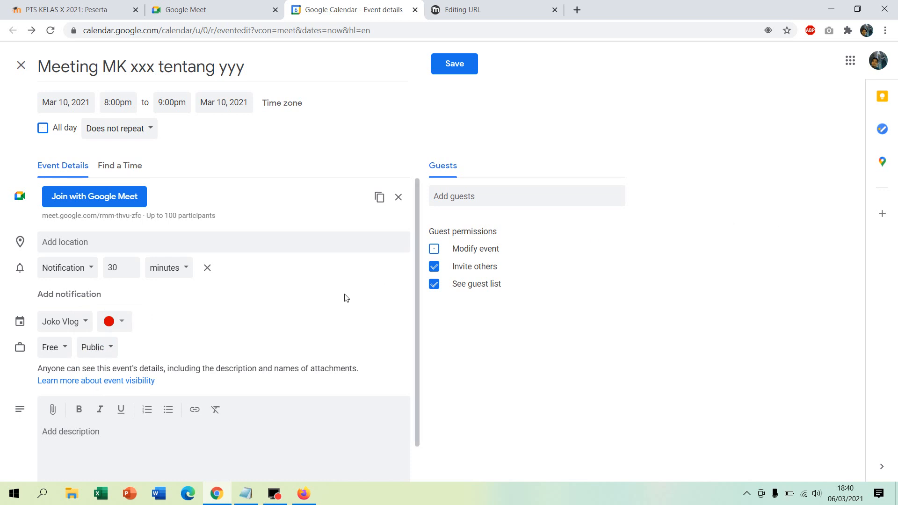
{"action": "left_click", "coordinate": [104, 348]}
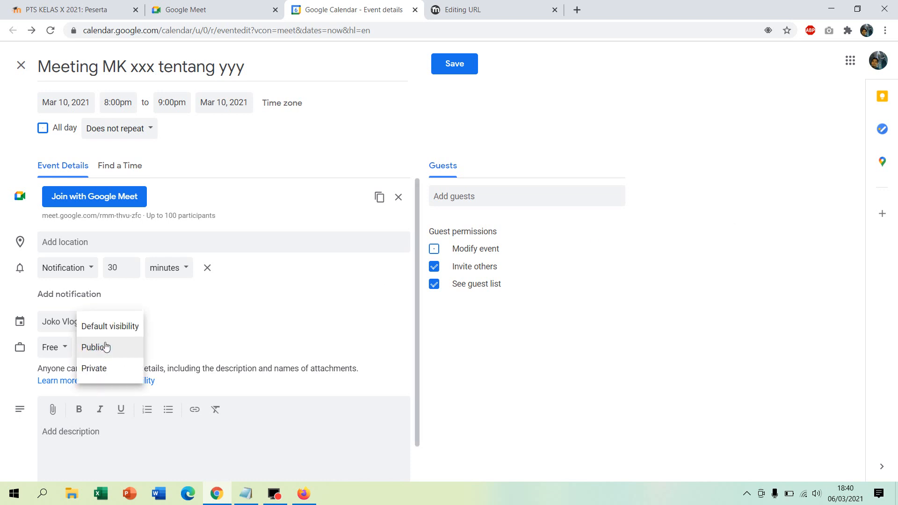
{"action": "left_click", "coordinate": [113, 327]}
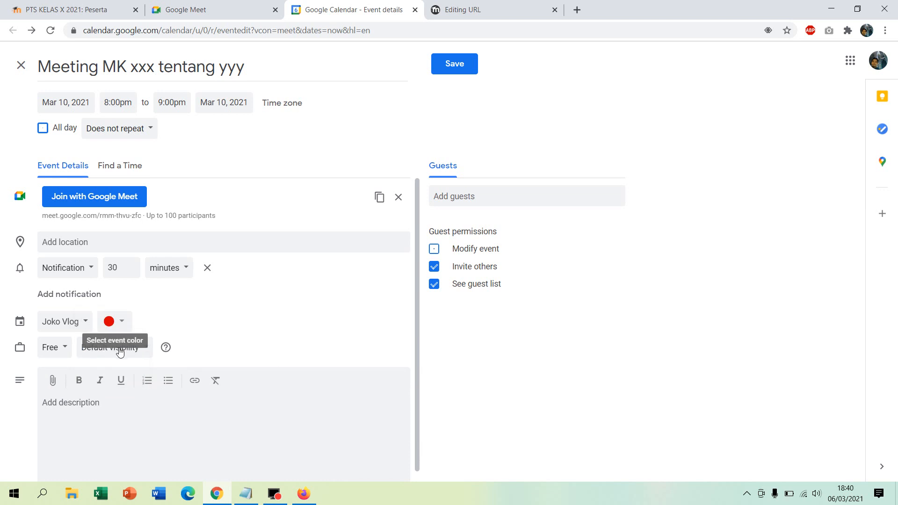
{"action": "left_click", "coordinate": [118, 350]}
{"action": "left_click", "coordinate": [108, 376]}
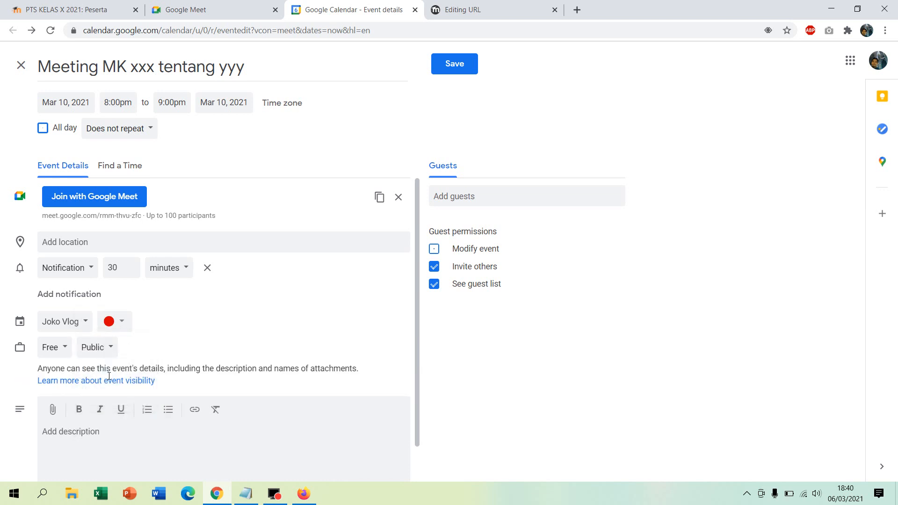
Examine the contact suggestions for the event's guests and leave without adding anyone
{"action": "mouse_move", "coordinate": [416, 294]}
{"action": "left_mouse_down"}
{"action": "mouse_move", "coordinate": [417, 402]}
{"action": "mouse_move", "coordinate": [418, 289]}
{"action": "left_mouse_up"}
{"action": "left_click", "coordinate": [465, 197]}
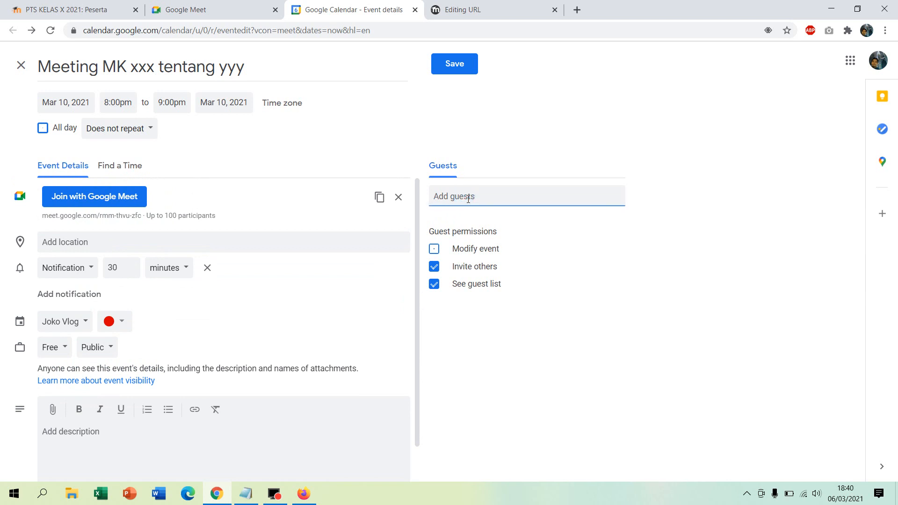
{"action": "left_click", "coordinate": [621, 60]}
{"action": "left_click", "coordinate": [485, 202]}
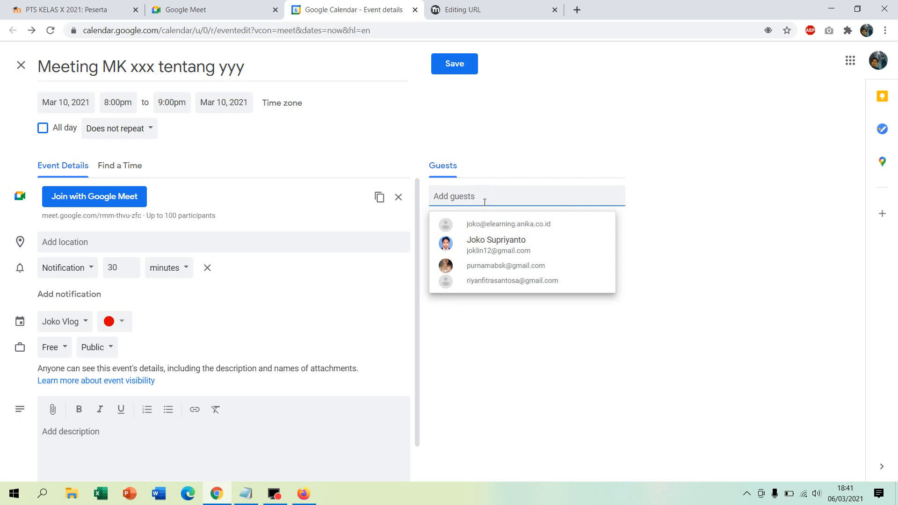
{"action": "left_click", "coordinate": [514, 156]}
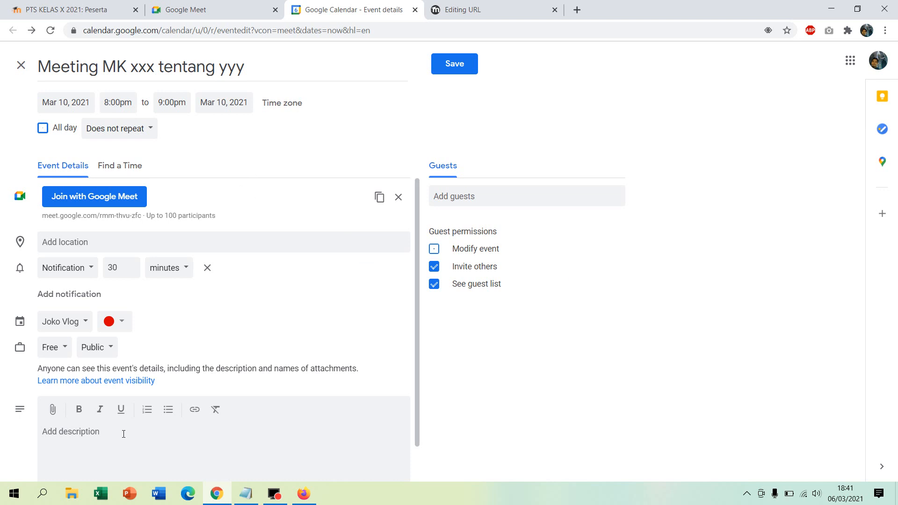
Add the description "ini meeting ke 01" to the event and save it
{"action": "left_click", "coordinate": [107, 435]}
{"action": "type", "text": "ini meeting ke 01"}
{"action": "left_click", "coordinate": [466, 67]}
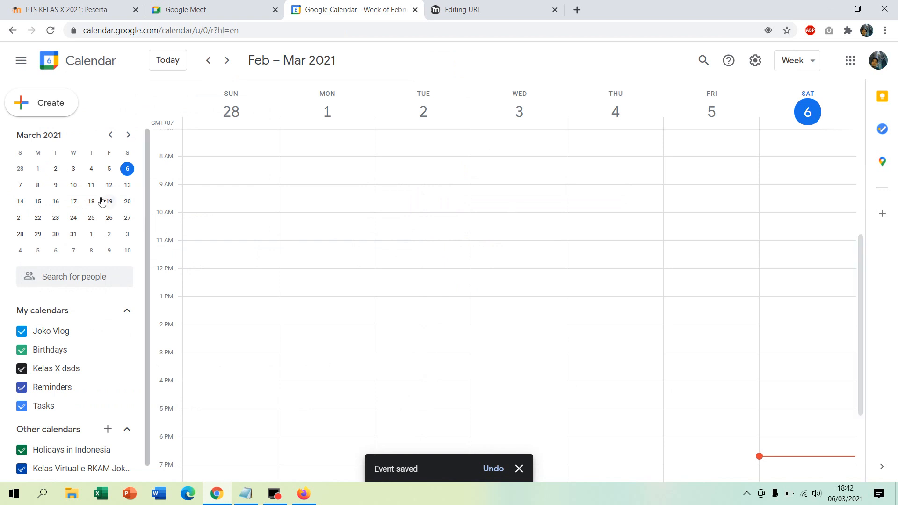
Open the saved event "Meeting MK xxx tentang yyy" on March 10, 2021 and copy its Google Meet link
{"action": "left_click", "coordinate": [74, 188]}
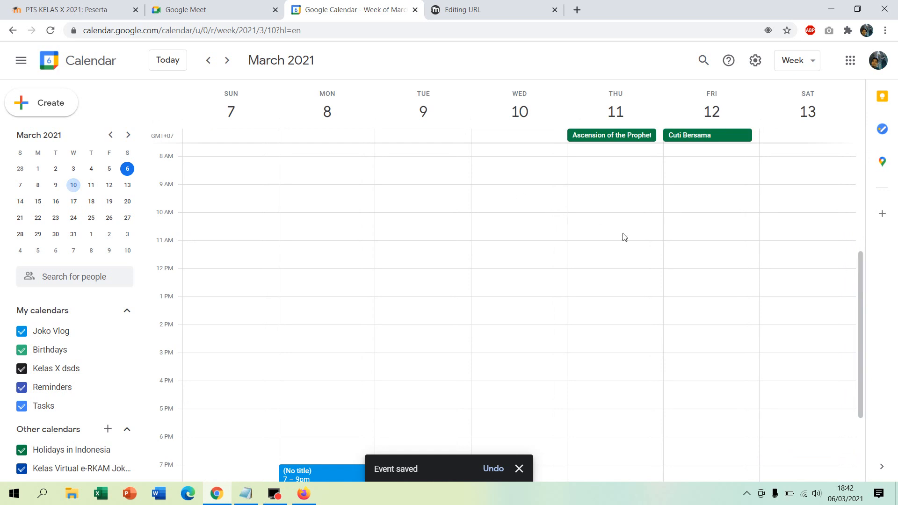
{"action": "left_click_drag", "start_coordinate": [862, 275], "coordinate": [857, 350]}
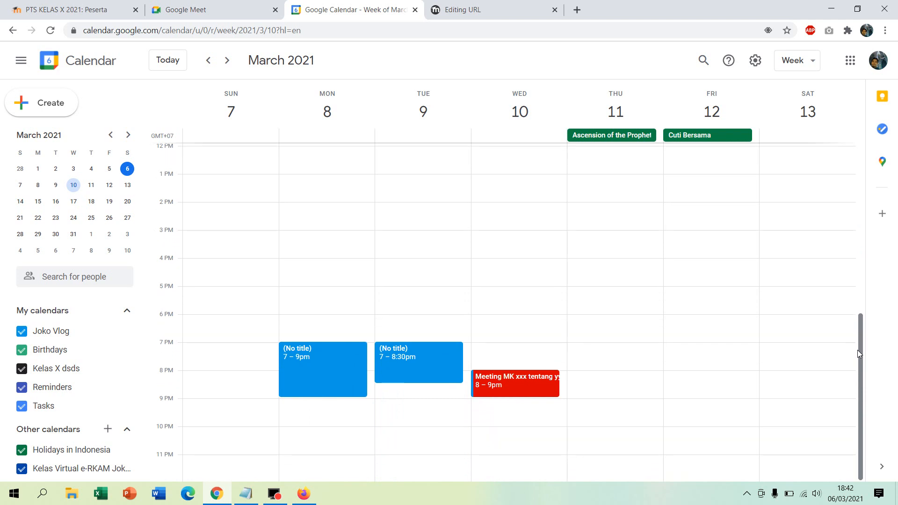
{"action": "left_click", "coordinate": [525, 384]}
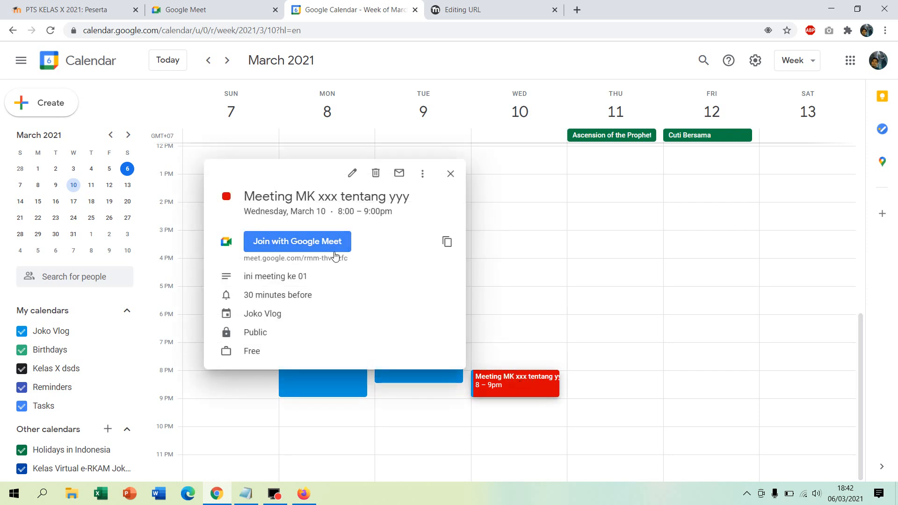
{"action": "left_click", "coordinate": [448, 242]}
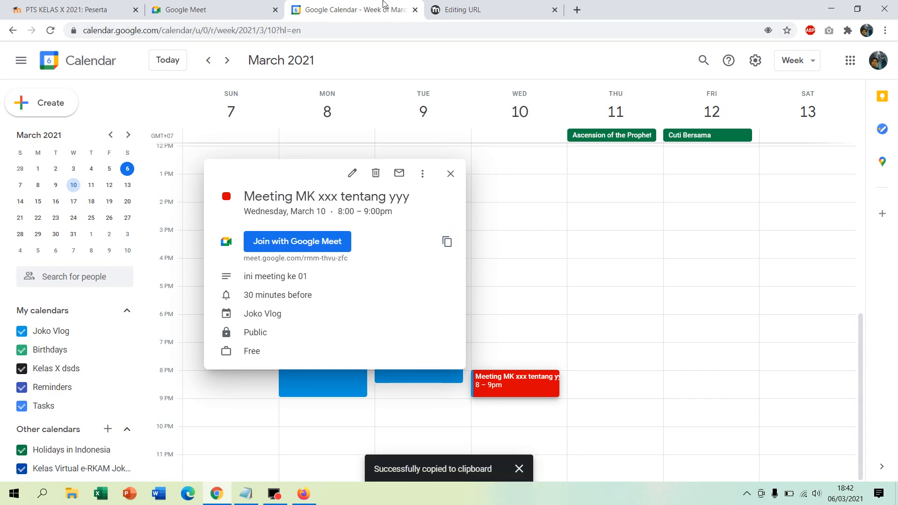
Switch to Moodle, return to the IT SECURITY course and start adding a URL resource to the Muqoddimah section
{"action": "left_click", "coordinate": [450, 7]}
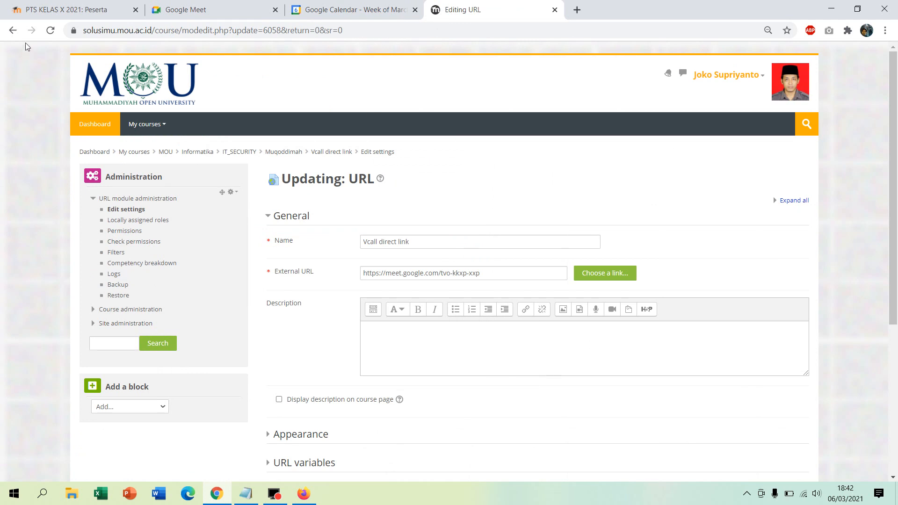
{"action": "left_click", "coordinate": [9, 31]}
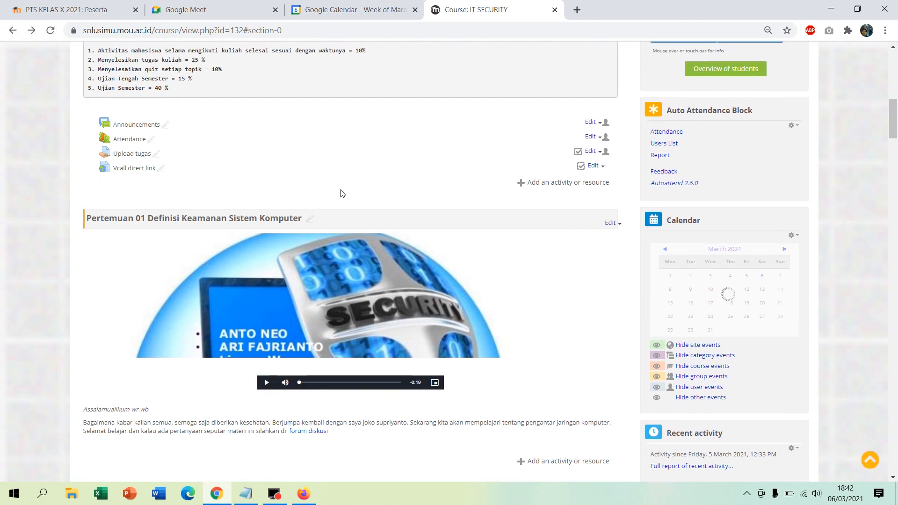
{"action": "left_click", "coordinate": [558, 183]}
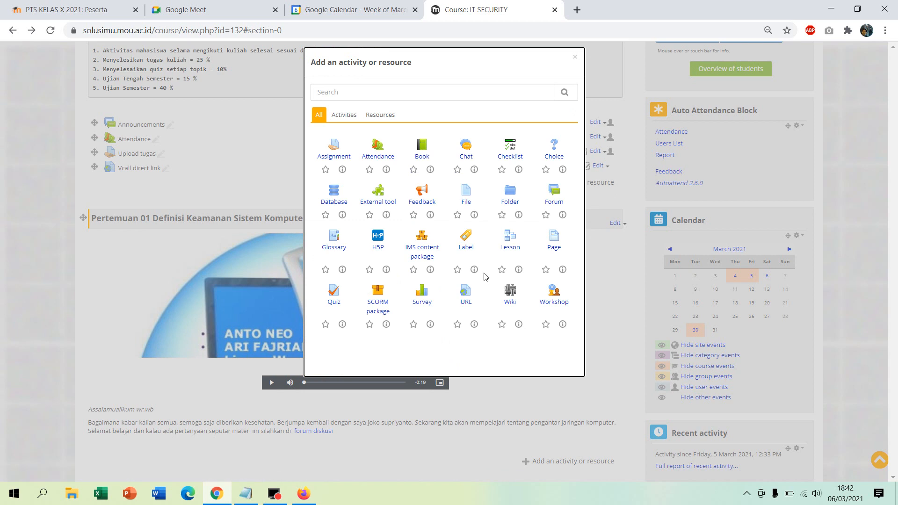
{"action": "left_click", "coordinate": [467, 294]}
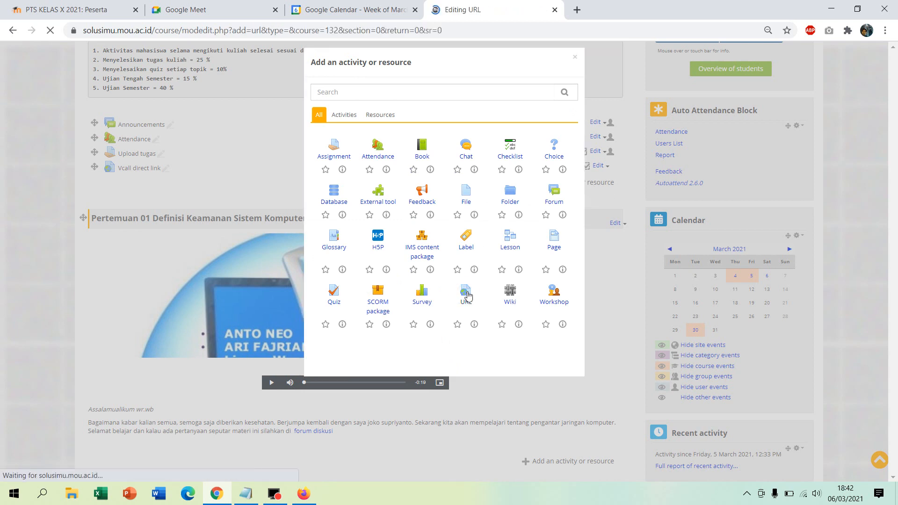
Name the new URL resource "Meeting via schedule" and paste the copied Google Meet link as its external URL
{"action": "left_click", "coordinate": [422, 245]}
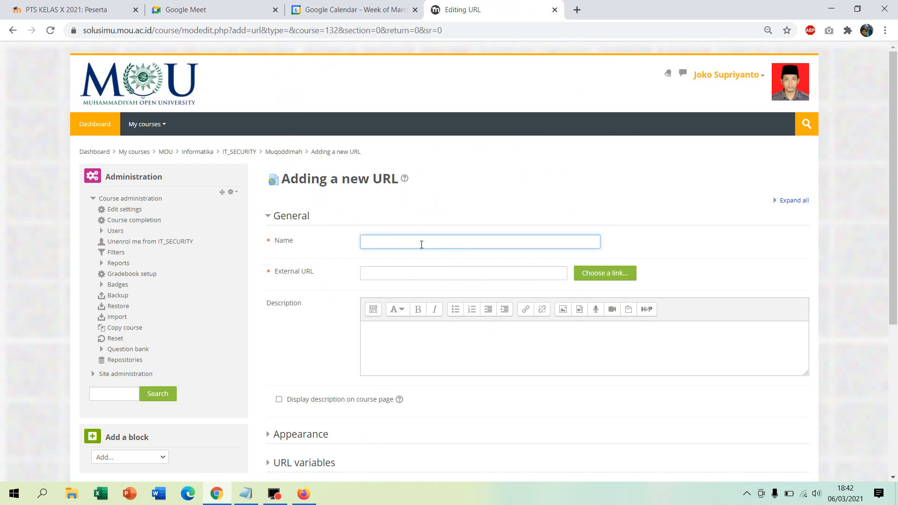
{"action": "type", "text": "N"}
{"action": "type", "text": "Meetin"}
{"action": "type", "text": "g via"}
{"action": "type", "text": " schedu"}
{"action": "type", "text": "le"}
{"action": "left_click", "coordinate": [414, 280]}
{"action": "key", "text": "ctrl+v"}
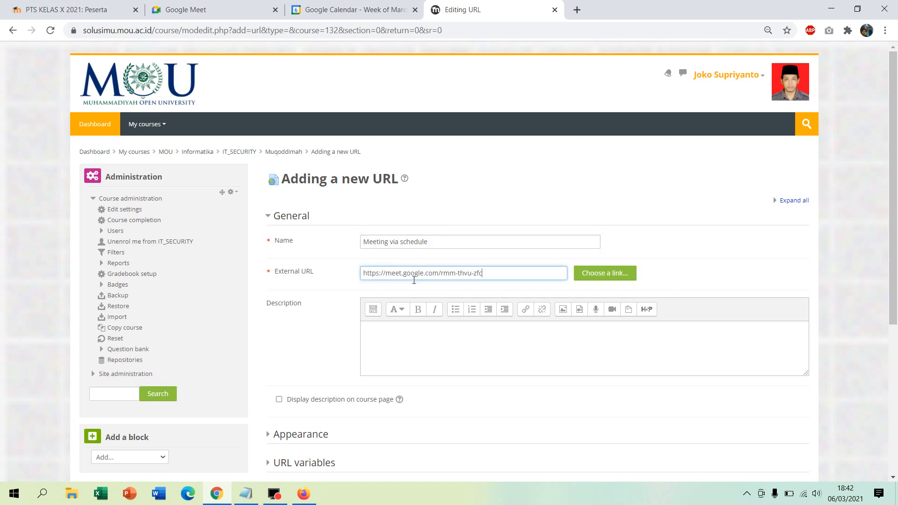
Set completion tracking to "Show activity as complete when conditions are met", require students to view the activity, and save back to the course
{"action": "left_click_drag", "start_coordinate": [892, 246], "coordinate": [893, 414]}
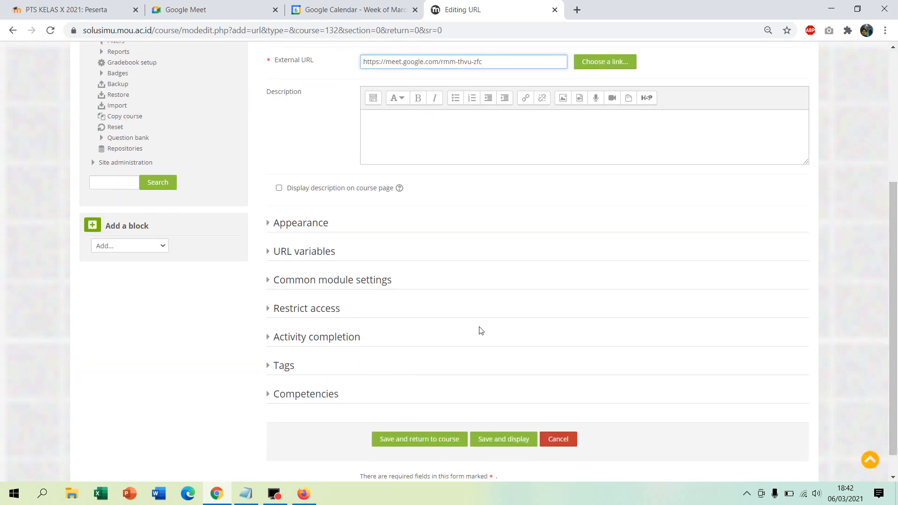
{"action": "left_click", "coordinate": [360, 338]}
{"action": "left_click", "coordinate": [395, 363]}
{"action": "left_click", "coordinate": [396, 393]}
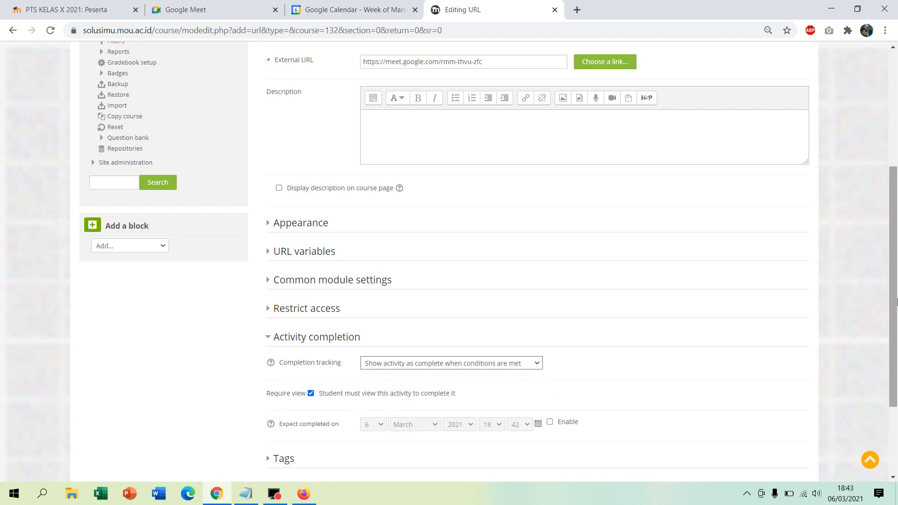
{"action": "left_click_drag", "start_coordinate": [892, 324], "coordinate": [892, 390]}
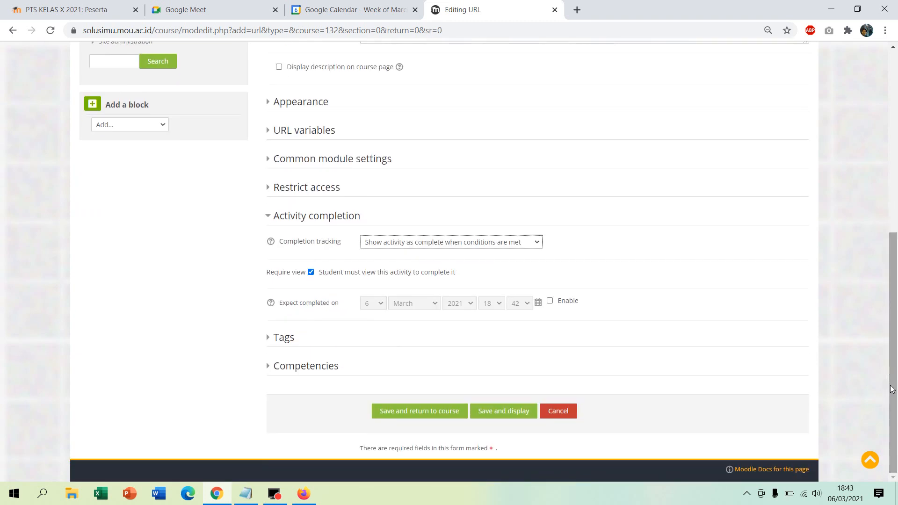
{"action": "left_click", "coordinate": [437, 409]}
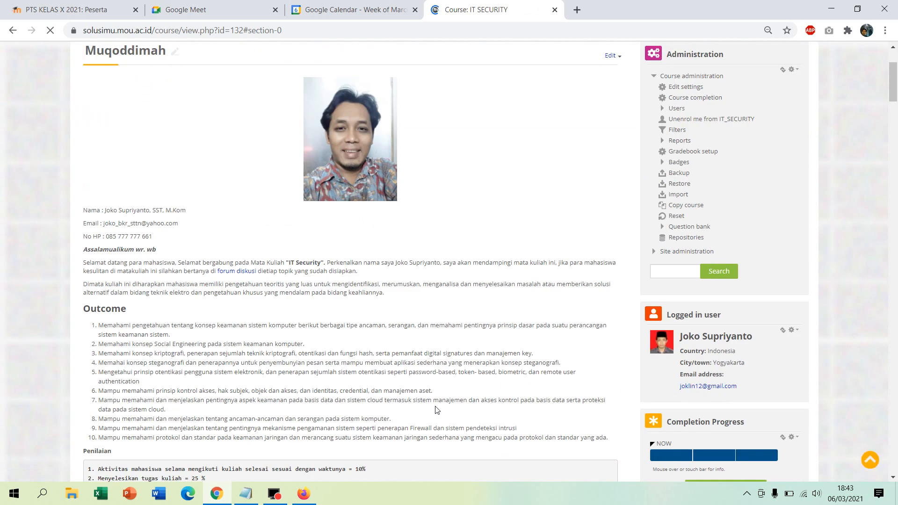
Review the course's two meeting links and the scheduled event's details in Google Calendar, returning to the Moodle course
{"action": "left_click_drag", "start_coordinate": [894, 77], "coordinate": [894, 108]}
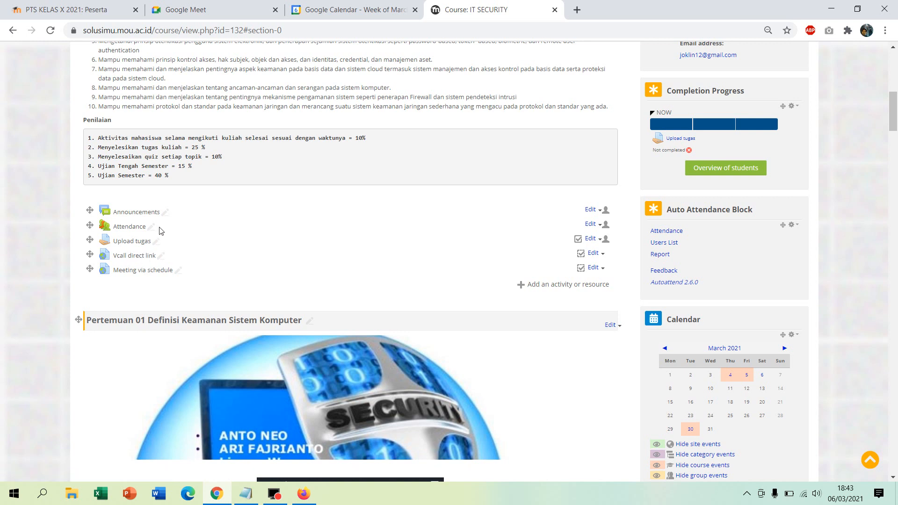
{"action": "left_click", "coordinate": [399, 10]}
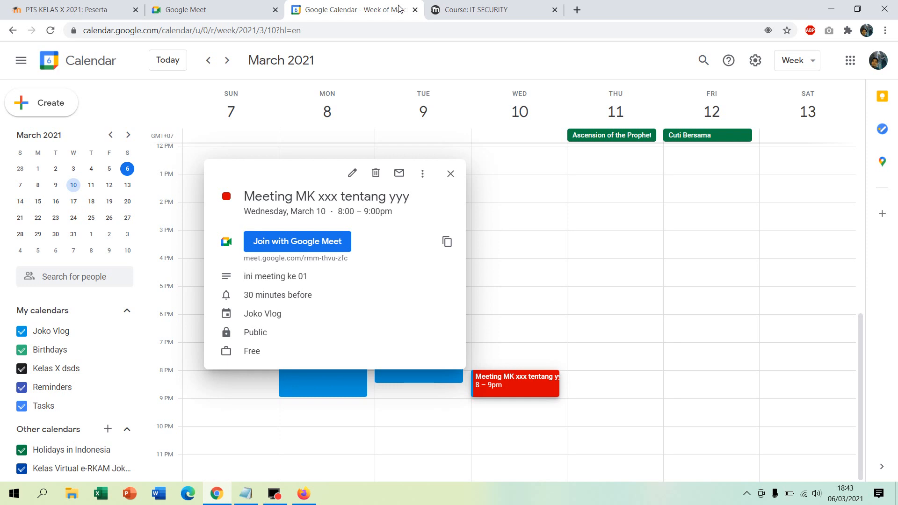
{"action": "left_click", "coordinate": [513, 6]}
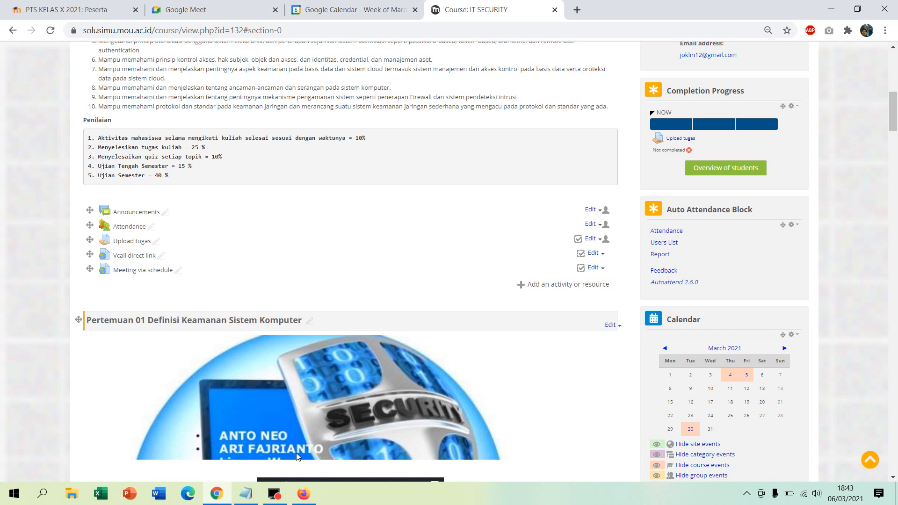
{"action": "left_click", "coordinate": [218, 498]}
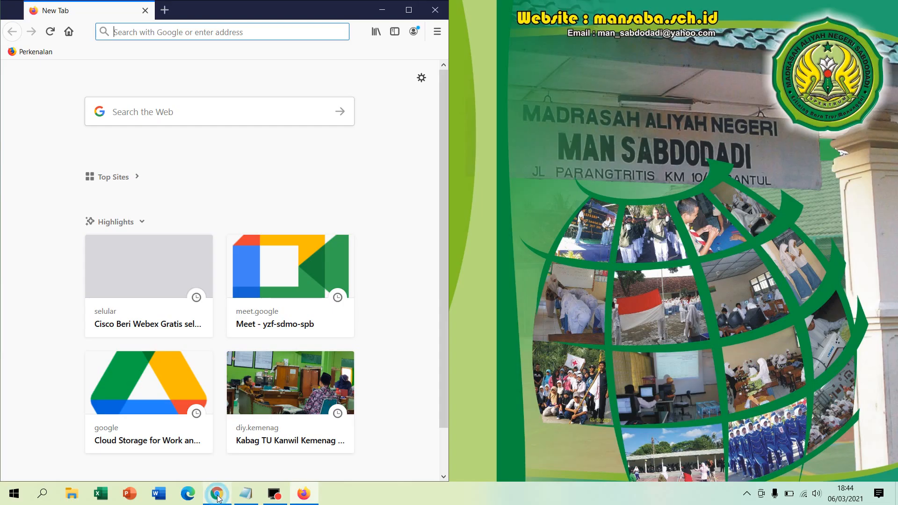
{"action": "left_click", "coordinate": [218, 497]}
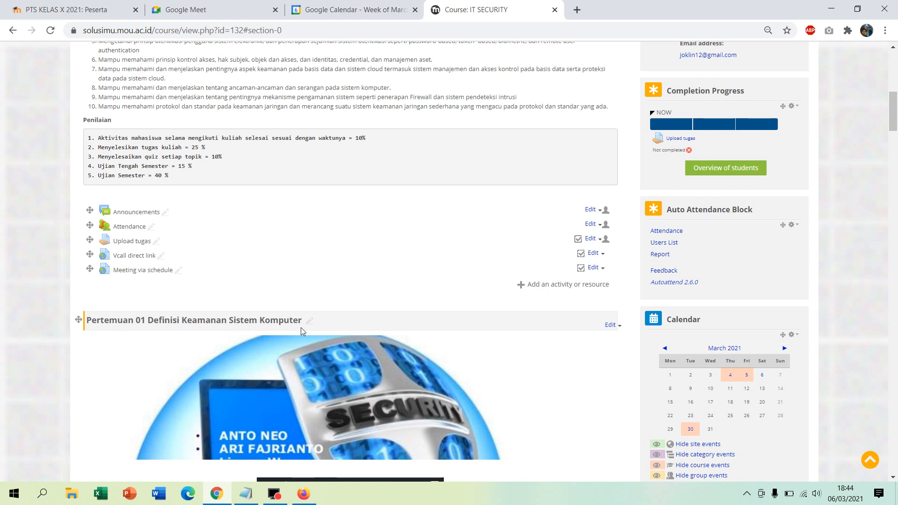
Open the "Vcall direct link" resource, dismiss the camera and microphone notice, and join the Google Meet call
{"action": "left_click", "coordinate": [149, 258]}
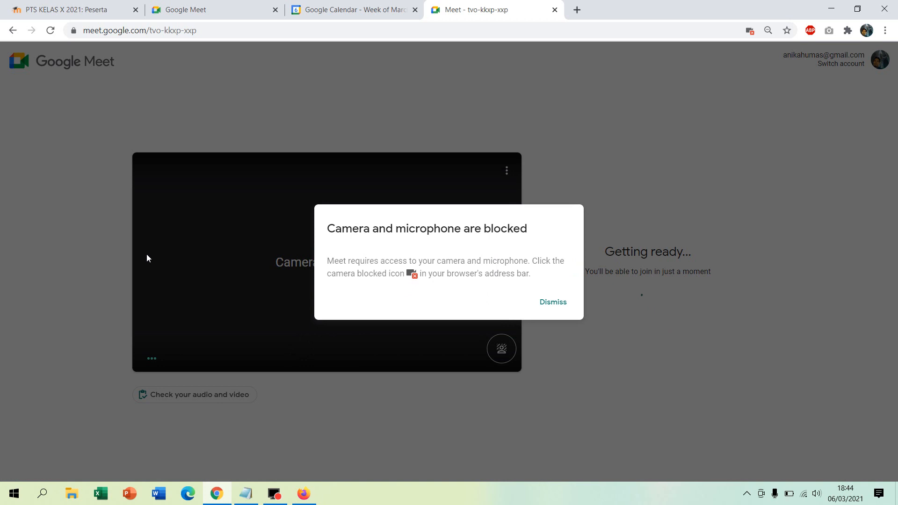
{"action": "left_click", "coordinate": [559, 303]}
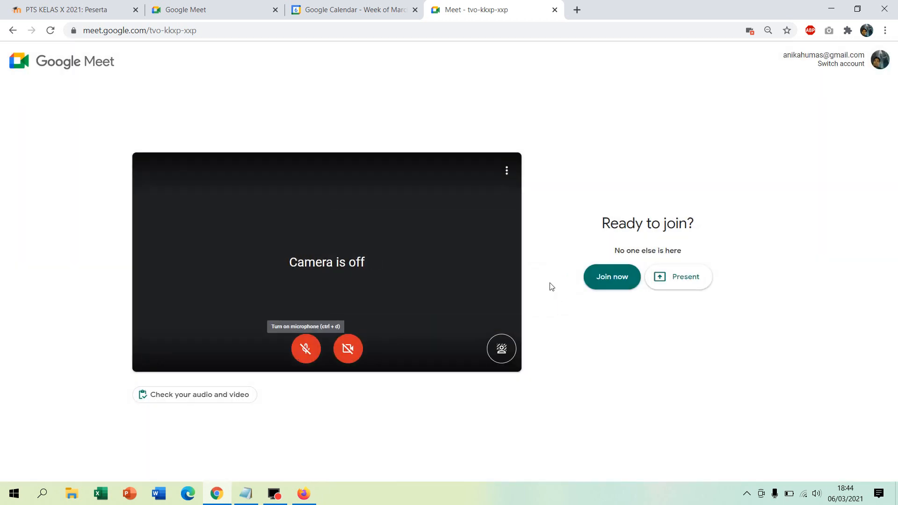
{"action": "left_click", "coordinate": [618, 279]}
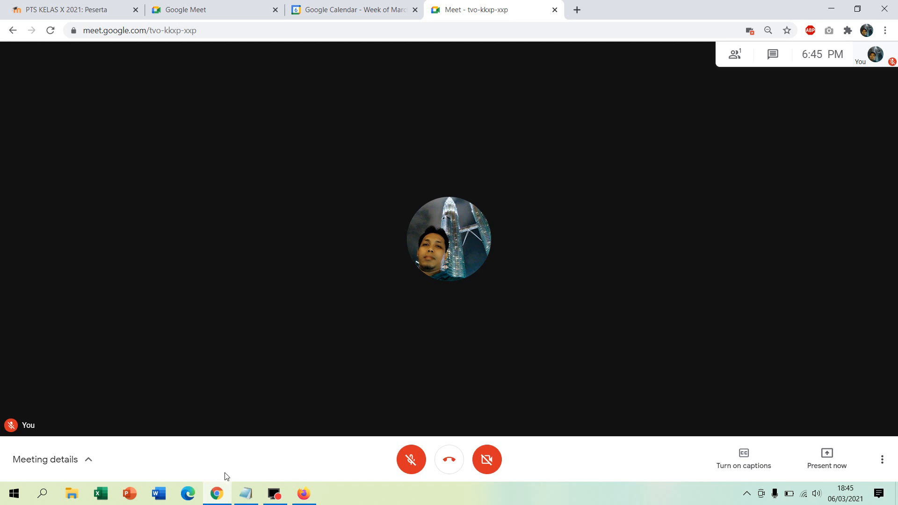
{"action": "left_click", "coordinate": [304, 495]}
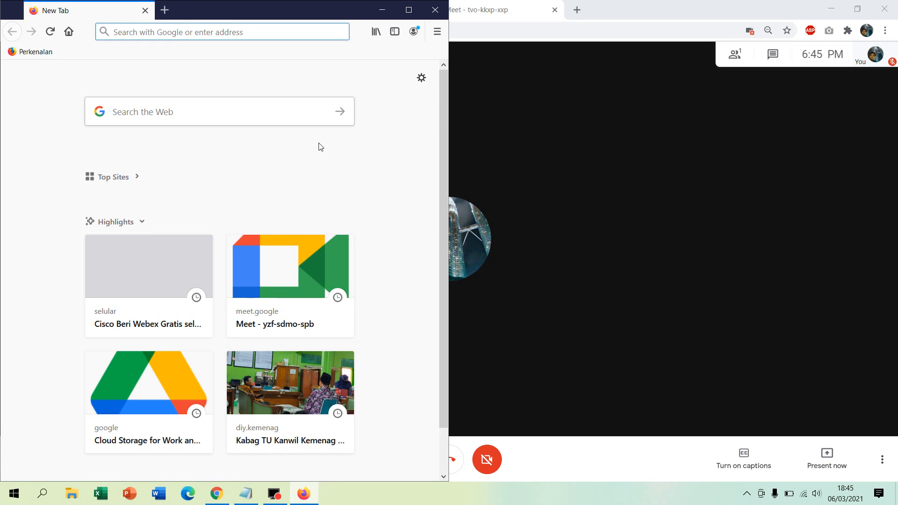
{"action": "left_click", "coordinate": [630, 55]}
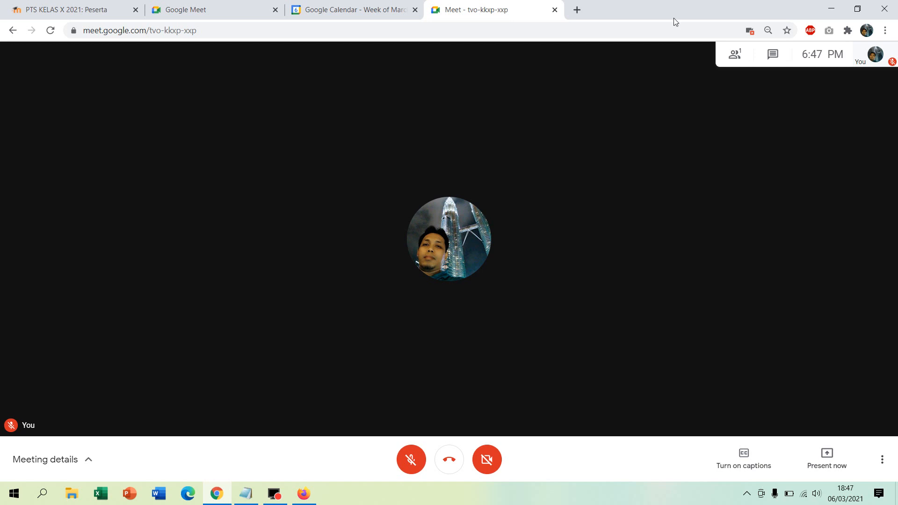
Examine the meeting's participant list and chat, and close the meeting details
{"action": "left_click", "coordinate": [728, 53]}
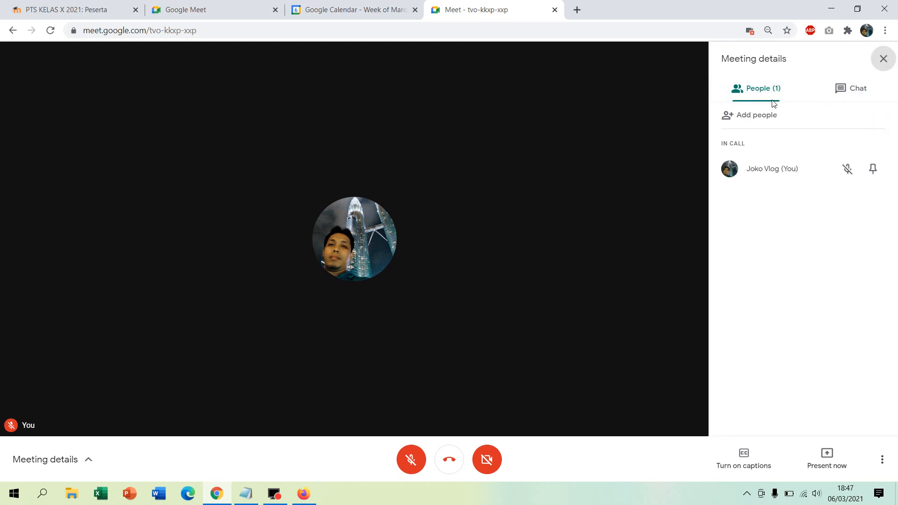
{"action": "left_click", "coordinate": [866, 86]}
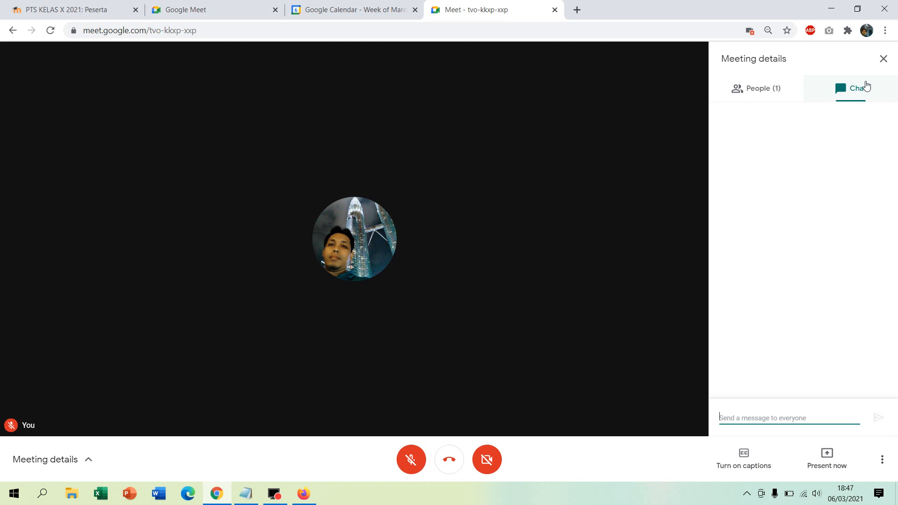
{"action": "left_click", "coordinate": [892, 63]}
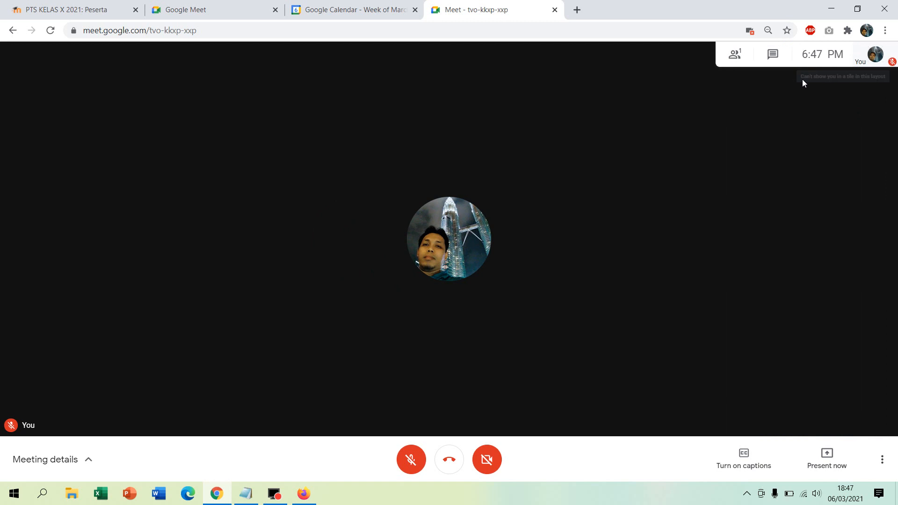
{"action": "mouse_move", "coordinate": [874, 55]}
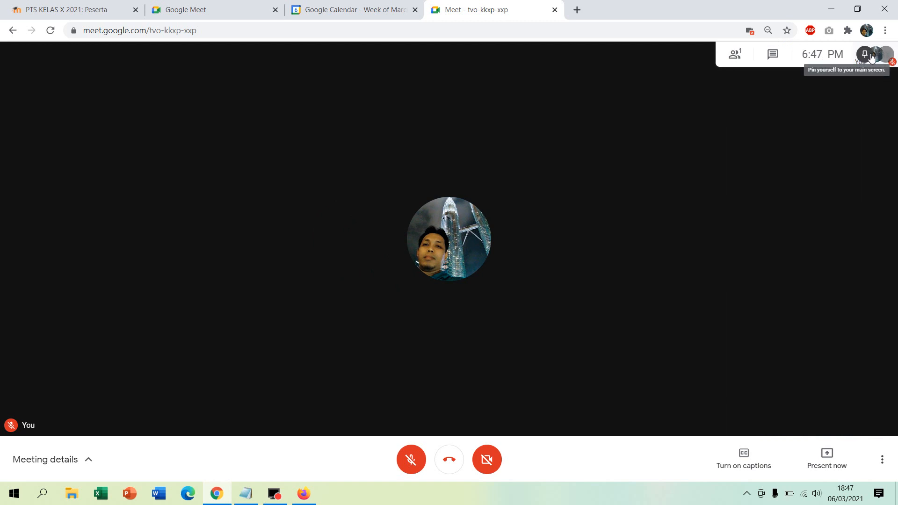
Turn the meeting's captions on and back off, and try to unmute the microphone, dismissing the notice
{"action": "left_click", "coordinate": [750, 457]}
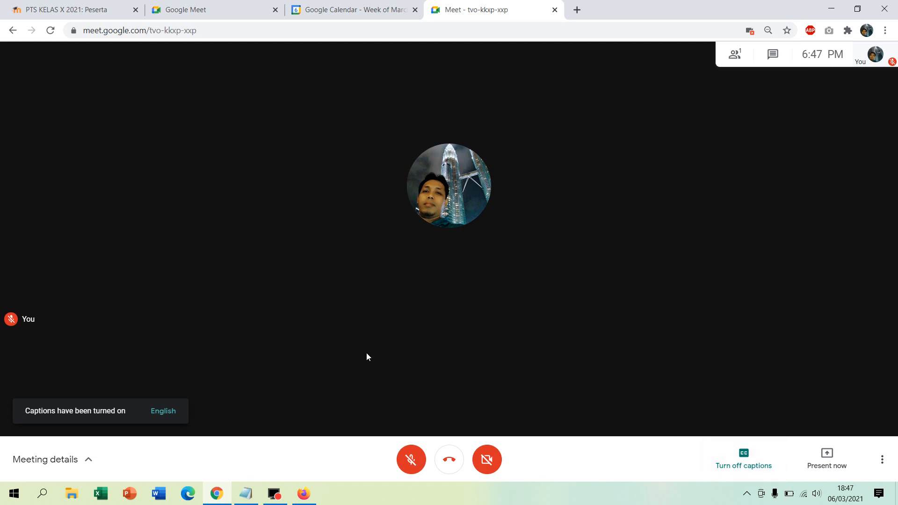
{"action": "left_click", "coordinate": [739, 457]}
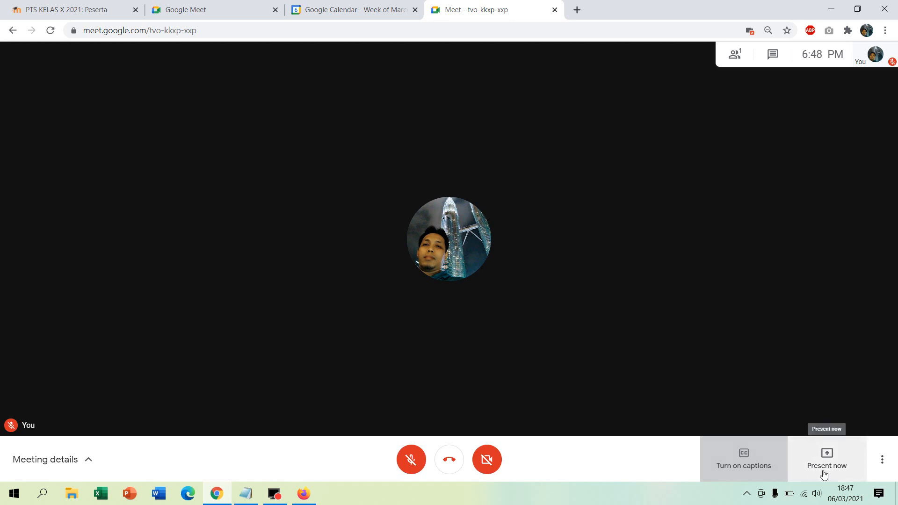
{"action": "left_click", "coordinate": [410, 463]}
{"action": "left_click", "coordinate": [553, 311]}
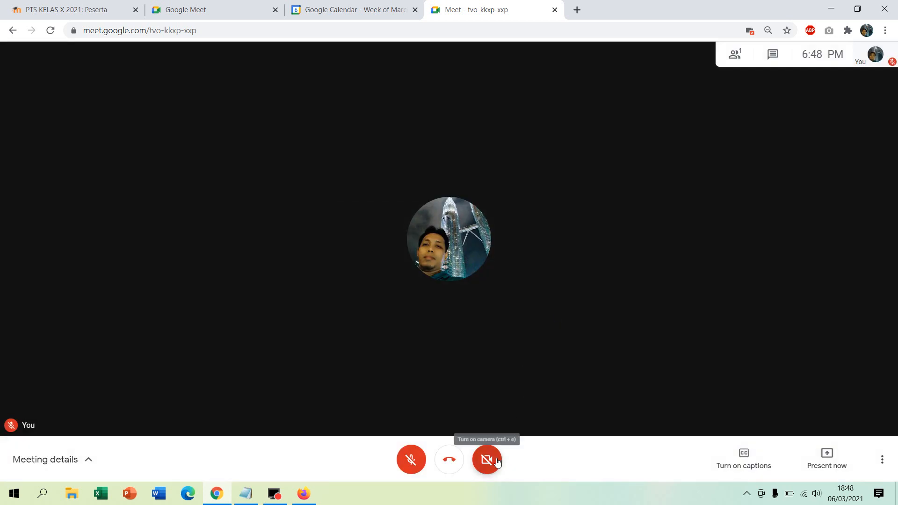
Try to turn on the camera, choosing to always allow meet.google.com camera access, and dismiss the camera notices
{"action": "left_click", "coordinate": [498, 461]}
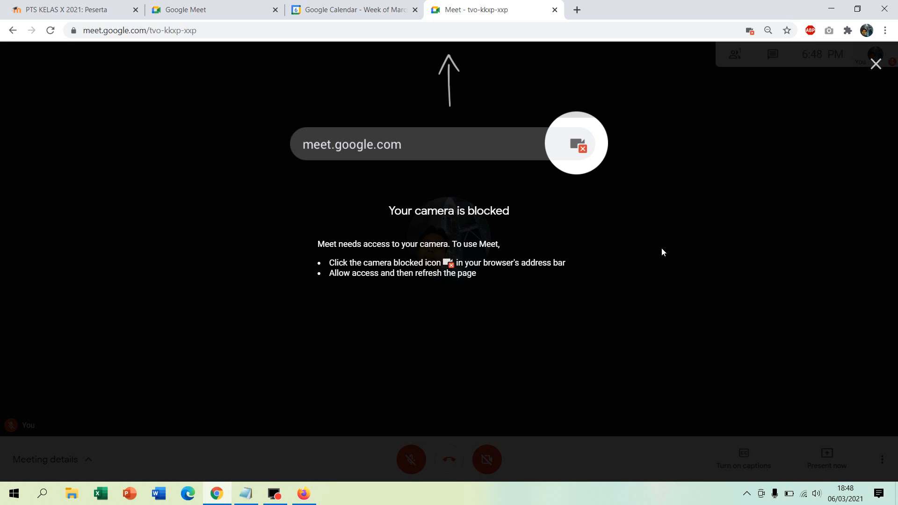
{"action": "left_click", "coordinate": [751, 30]}
{"action": "left_click", "coordinate": [687, 98]}
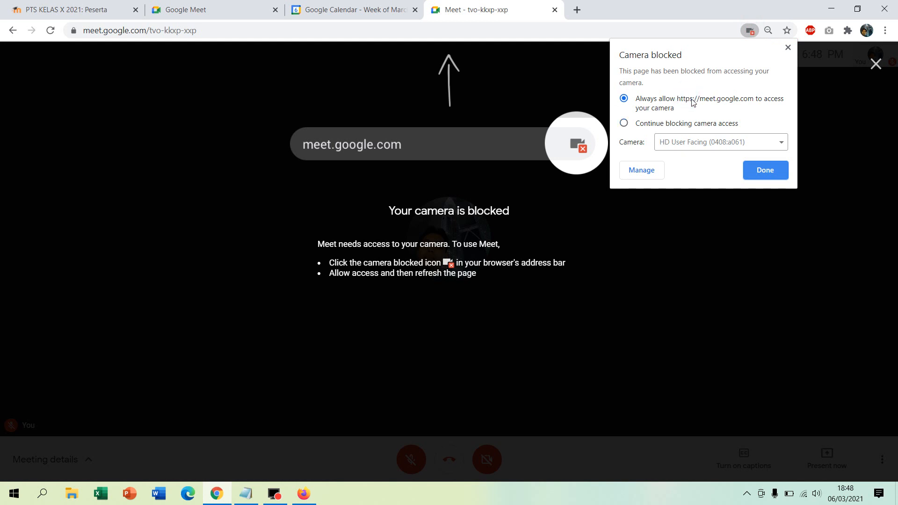
{"action": "left_click", "coordinate": [874, 74]}
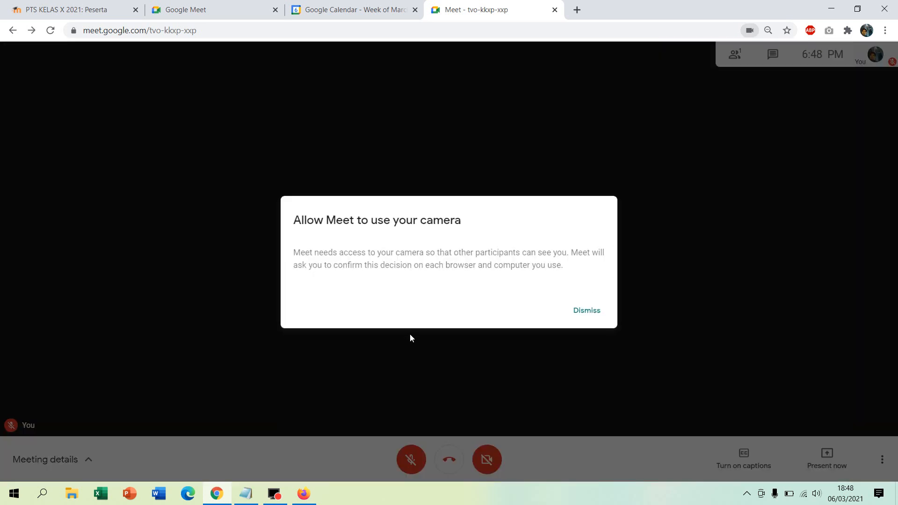
{"action": "left_click", "coordinate": [586, 315]}
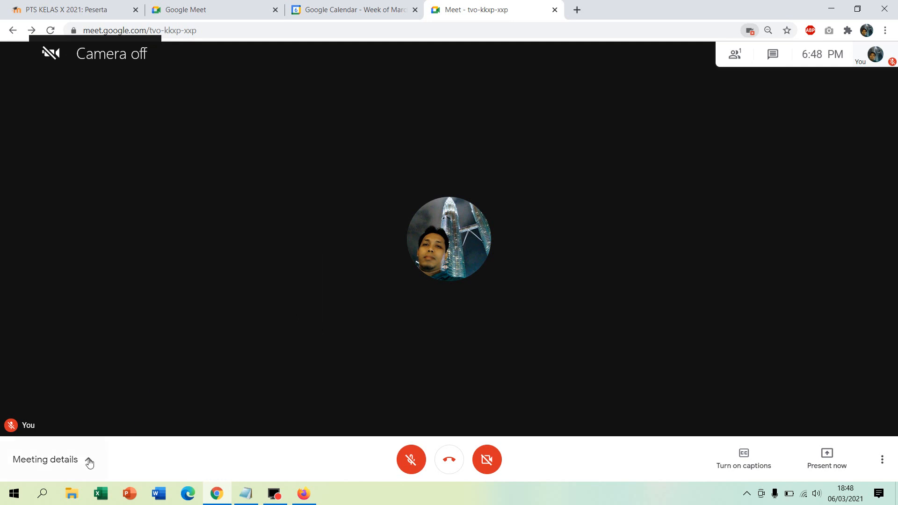
Check the meeting's joining link in its details, and close the details
{"action": "left_click", "coordinate": [87, 461]}
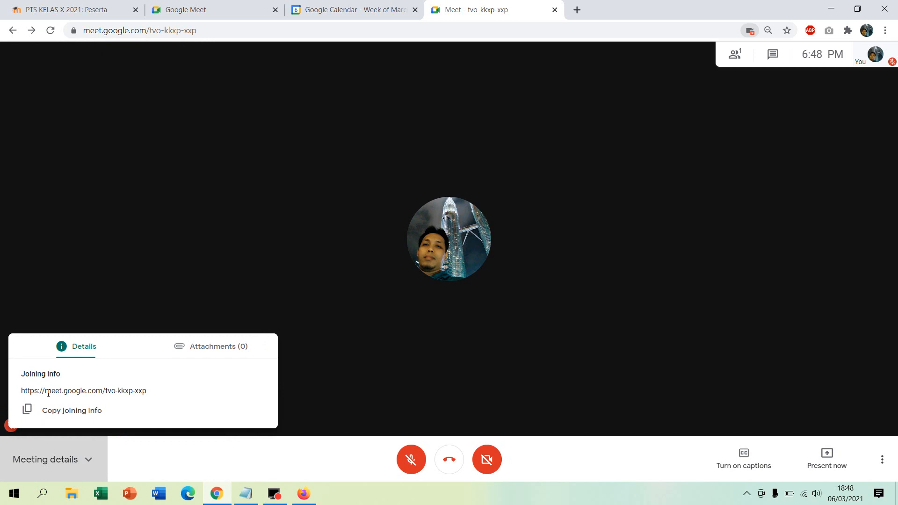
{"action": "left_click_drag", "start_coordinate": [147, 397], "coordinate": [61, 397]}
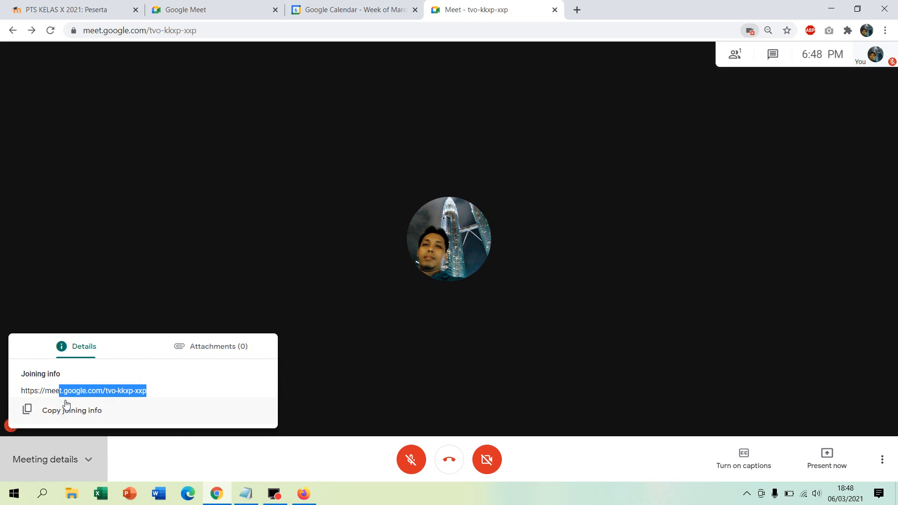
{"action": "left_click", "coordinate": [561, 230]}
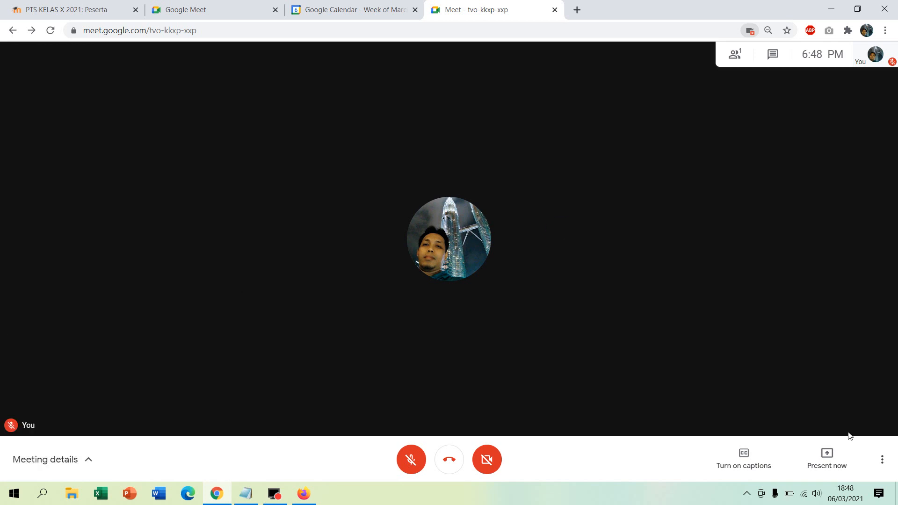
Try the Tiled and Sidebar meeting layouts, set the maximum tiles to 49, and return the layout to Auto
{"action": "left_click", "coordinate": [882, 462]}
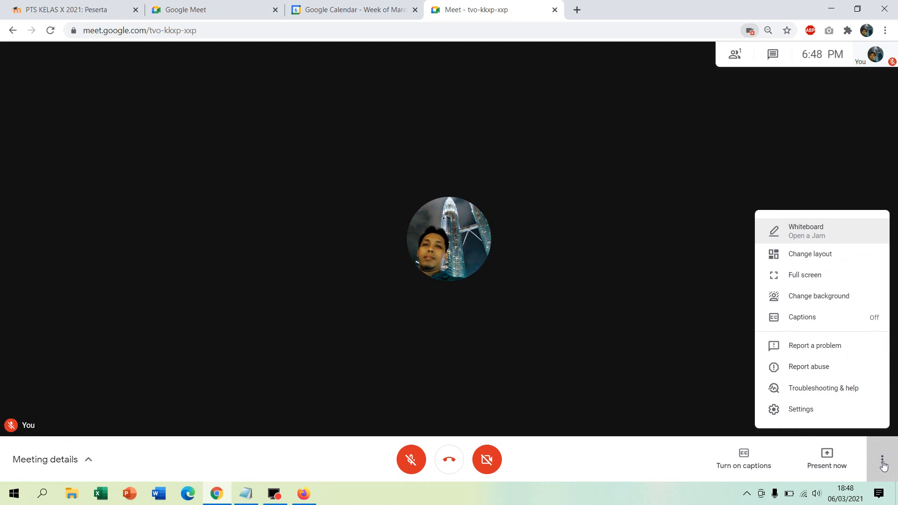
{"action": "left_click", "coordinate": [833, 258]}
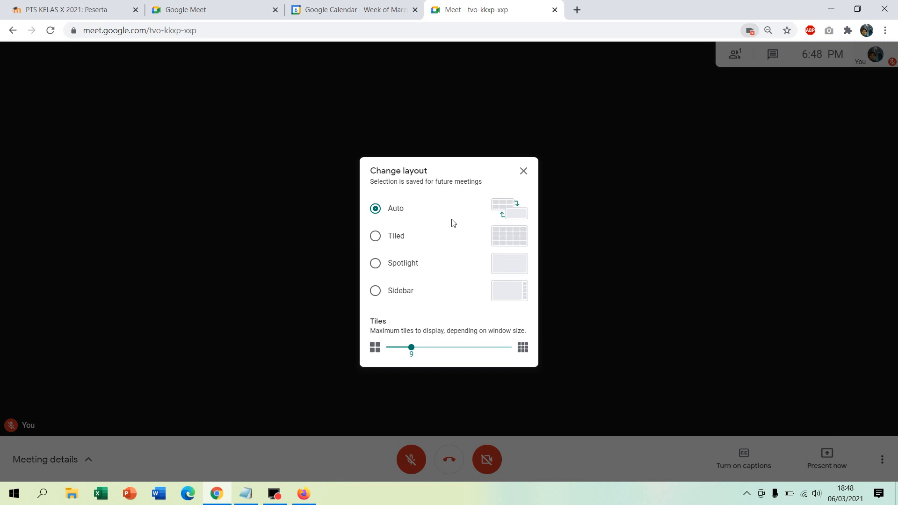
{"action": "left_click", "coordinate": [377, 239]}
{"action": "left_click_drag", "start_coordinate": [438, 350], "coordinate": [511, 349]}
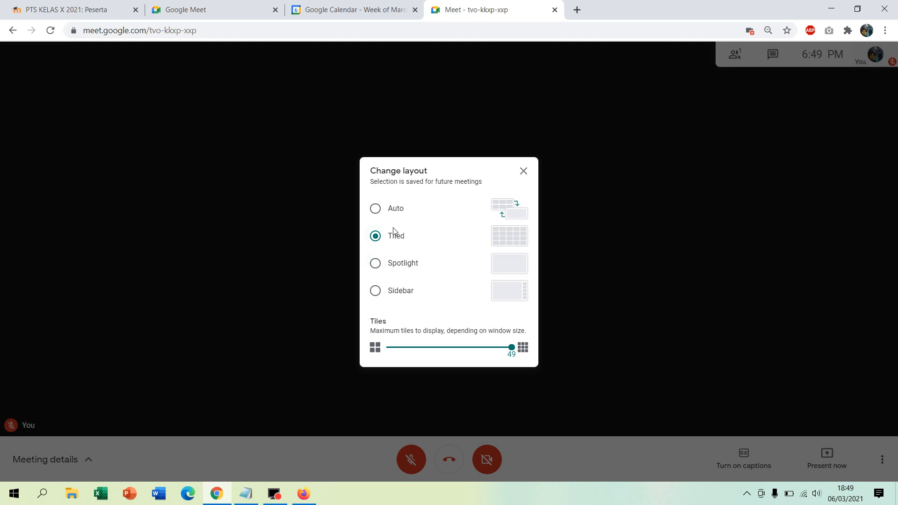
{"action": "left_click", "coordinate": [375, 296]}
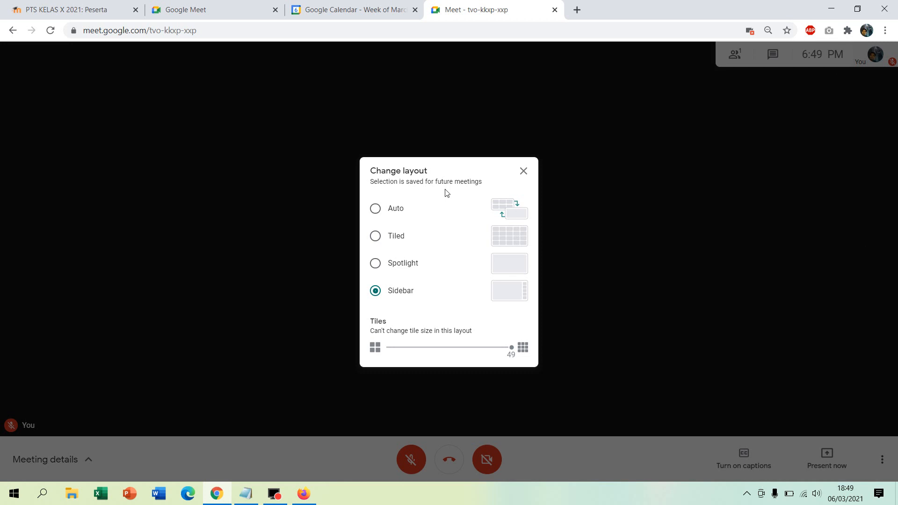
{"action": "left_click", "coordinate": [377, 209]}
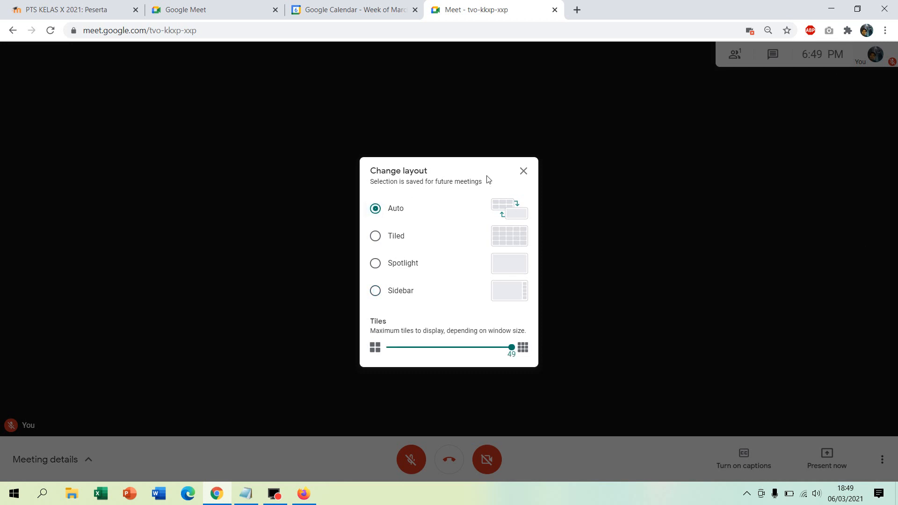
{"action": "left_click", "coordinate": [529, 173]}
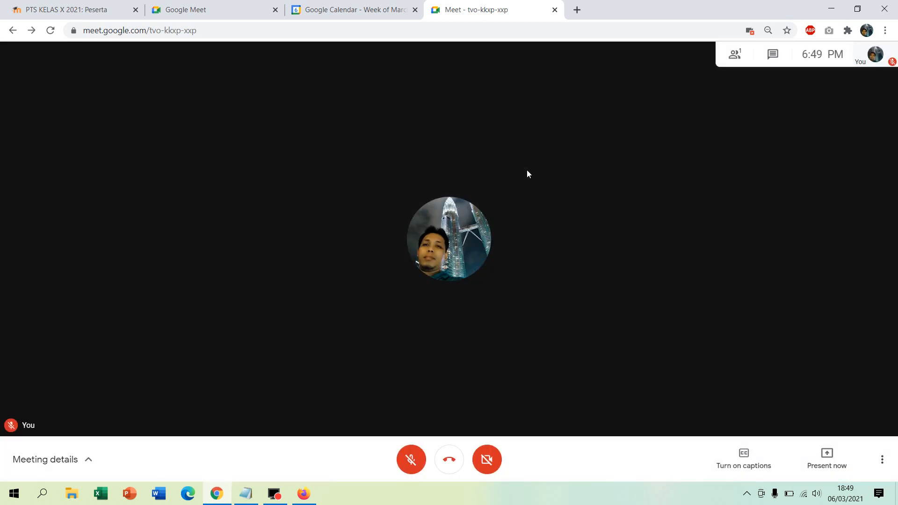
Look through the available meeting backgrounds and the meeting's further options without applying any
{"action": "left_click", "coordinate": [886, 468]}
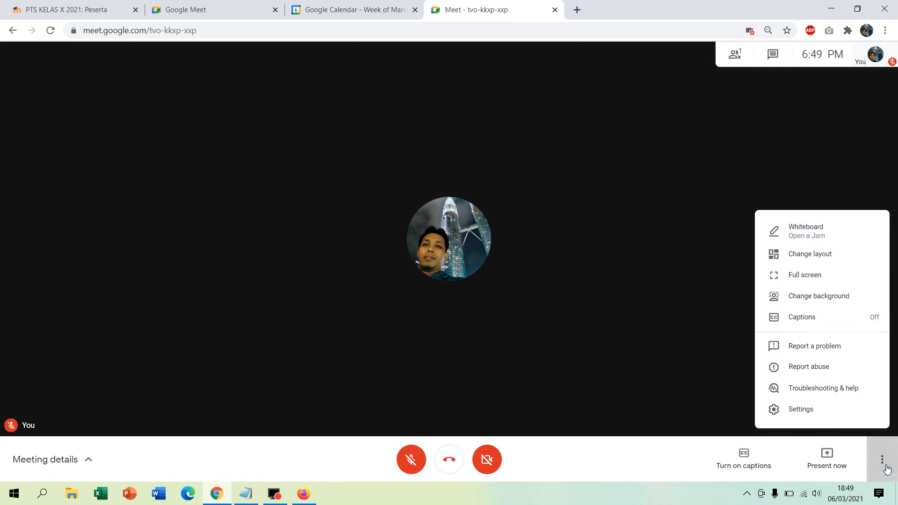
{"action": "left_click", "coordinate": [886, 468]}
{"action": "left_click", "coordinate": [884, 468]}
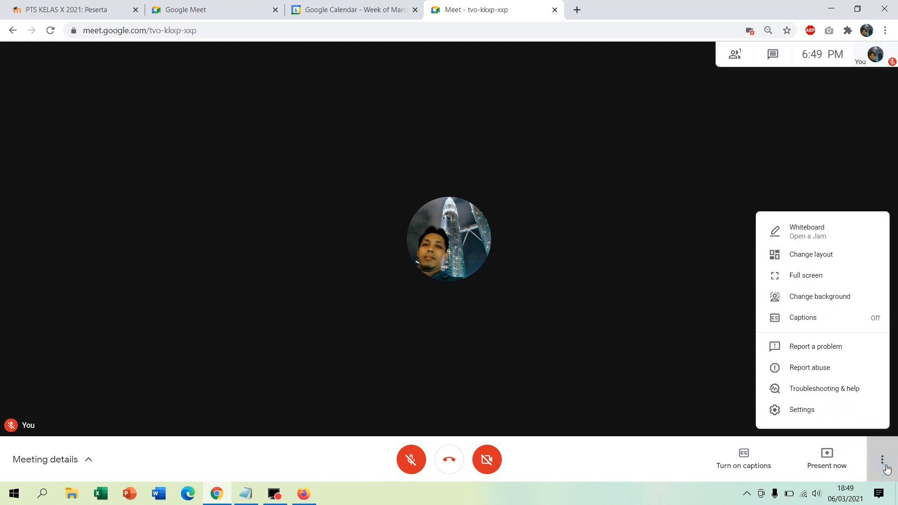
{"action": "left_click", "coordinate": [817, 299]}
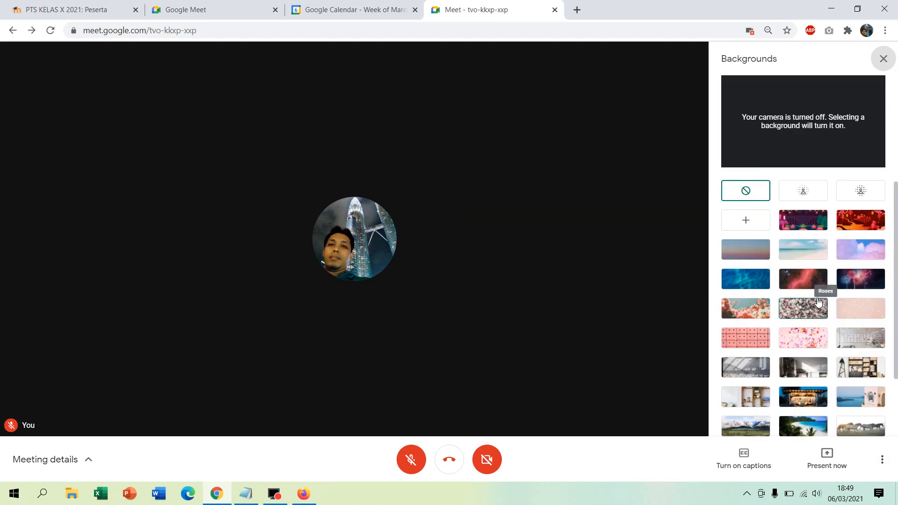
{"action": "left_click", "coordinate": [884, 59]}
{"action": "left_click", "coordinate": [895, 466]}
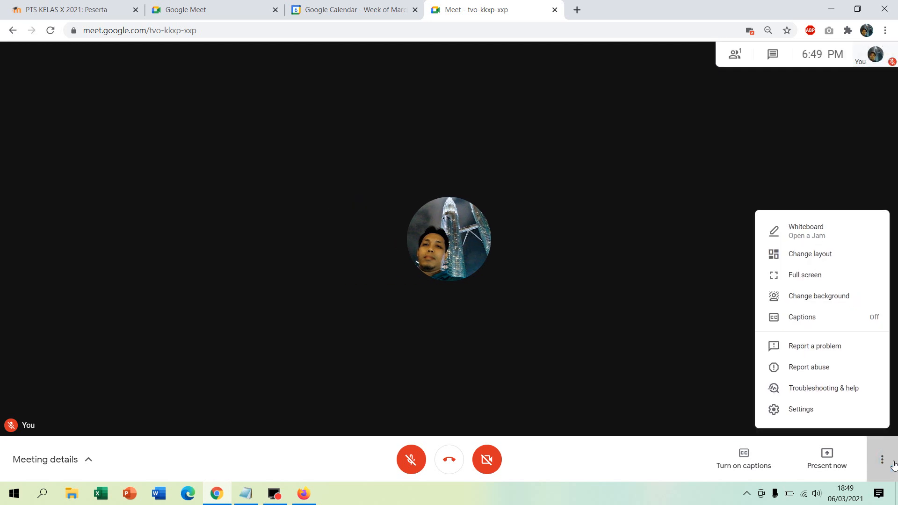
{"action": "left_click", "coordinate": [666, 368]}
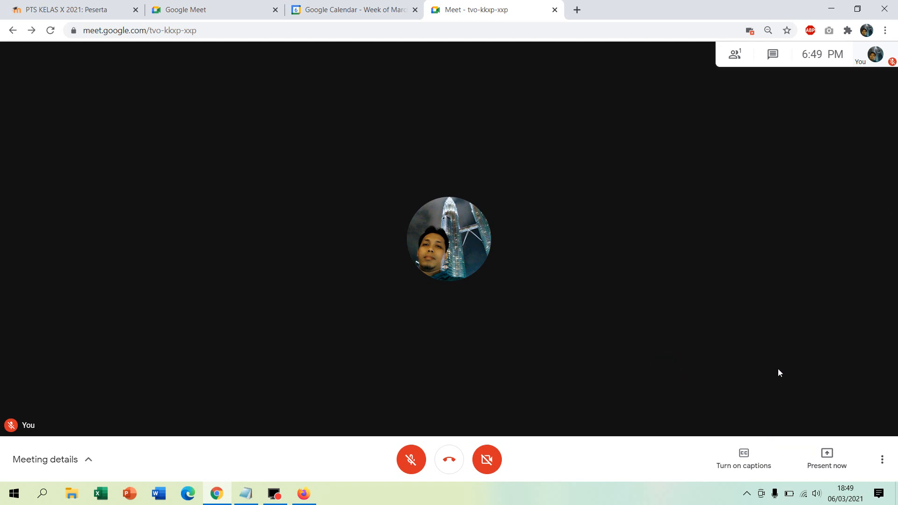
Open File Explorer, and present the entire screen to the meeting
{"action": "left_click", "coordinate": [833, 464]}
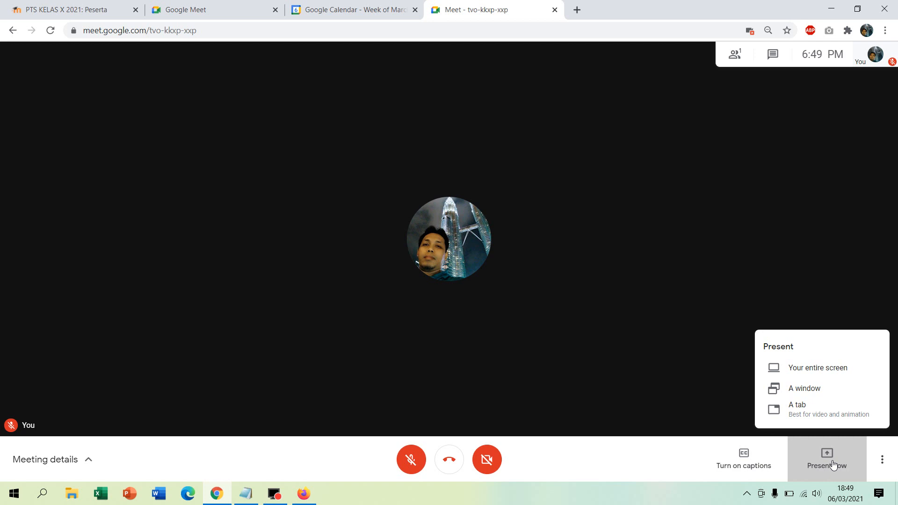
{"action": "left_click", "coordinate": [829, 368]}
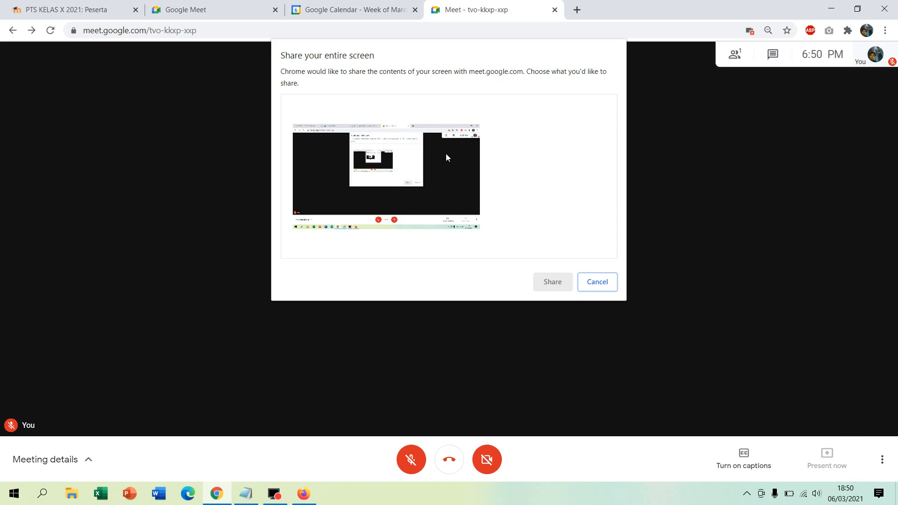
{"action": "left_click", "coordinate": [71, 492]}
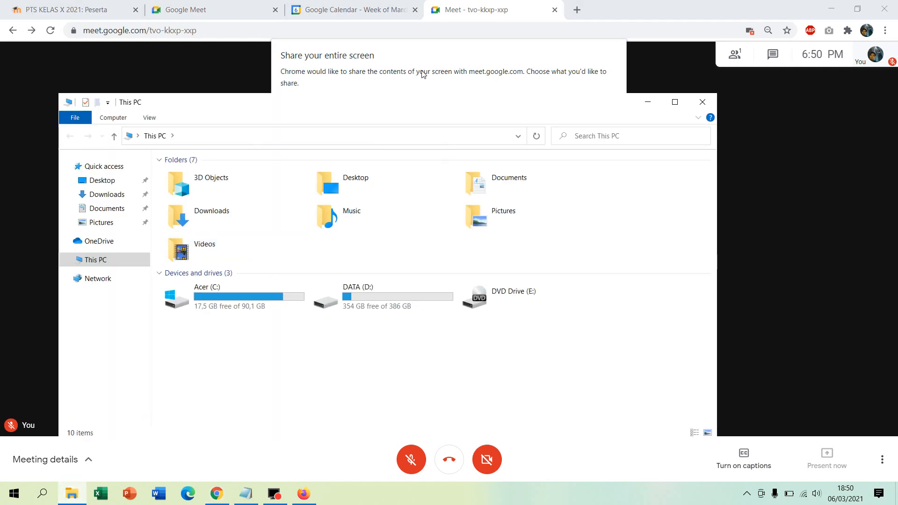
{"action": "left_click", "coordinate": [422, 74]}
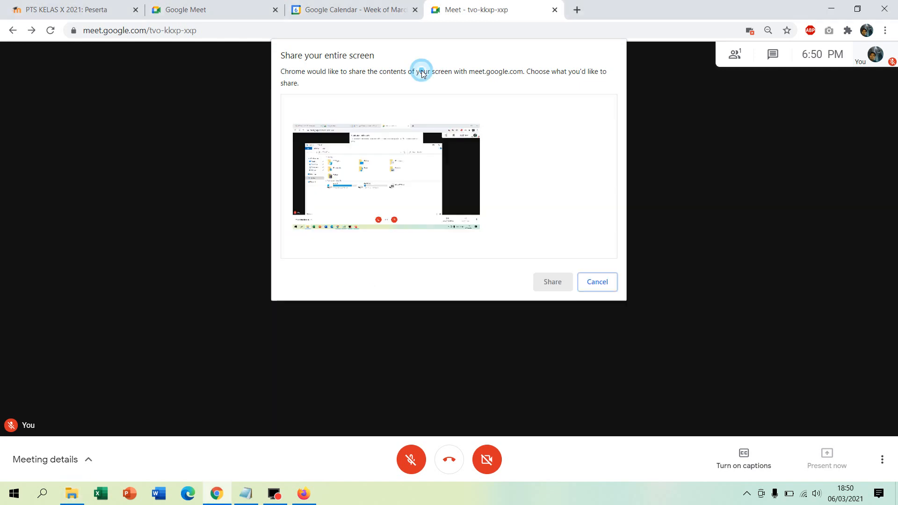
{"action": "left_click", "coordinate": [383, 144]}
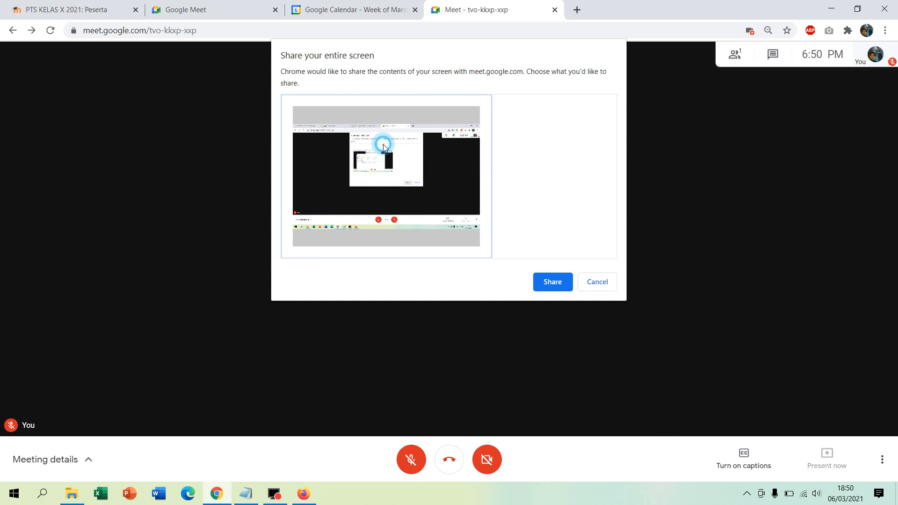
{"action": "left_click", "coordinate": [551, 282]}
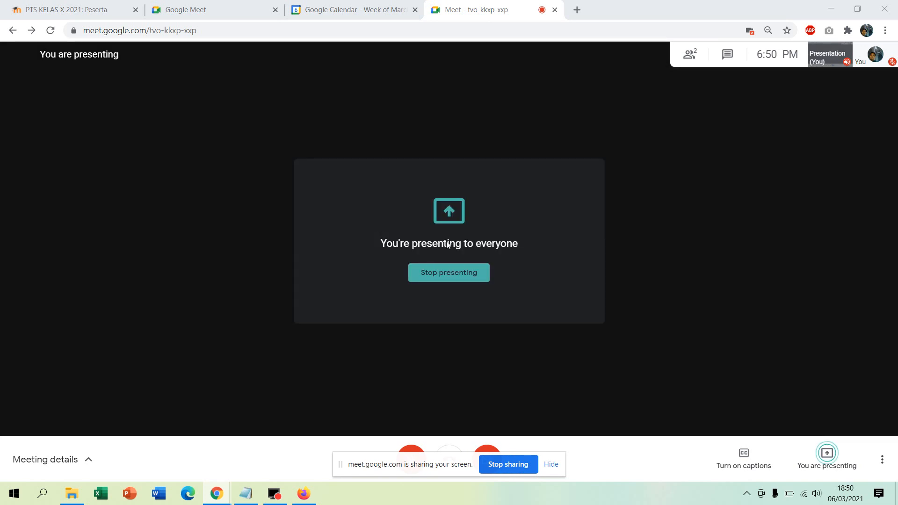
Show the This PC window while sharing the screen, and return to the meeting to stop presenting
{"action": "left_click", "coordinate": [72, 493]}
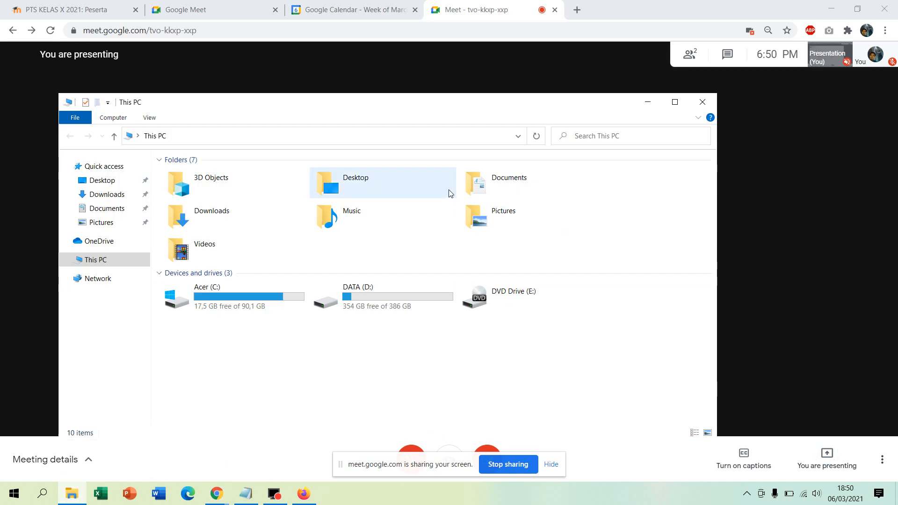
{"action": "left_click", "coordinate": [826, 301]}
{"action": "left_click", "coordinate": [474, 276]}
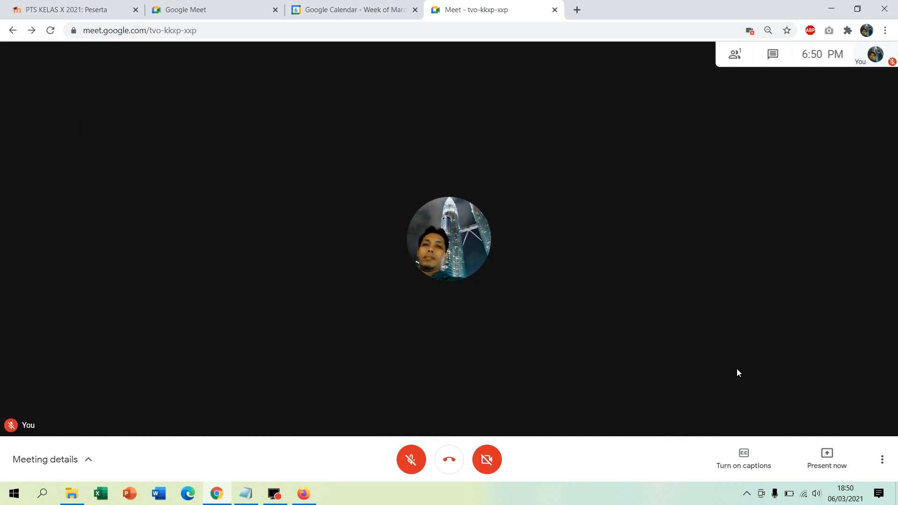
Present only the This PC window to the meeting, return to the call, and stop presenting
{"action": "left_click", "coordinate": [836, 456]}
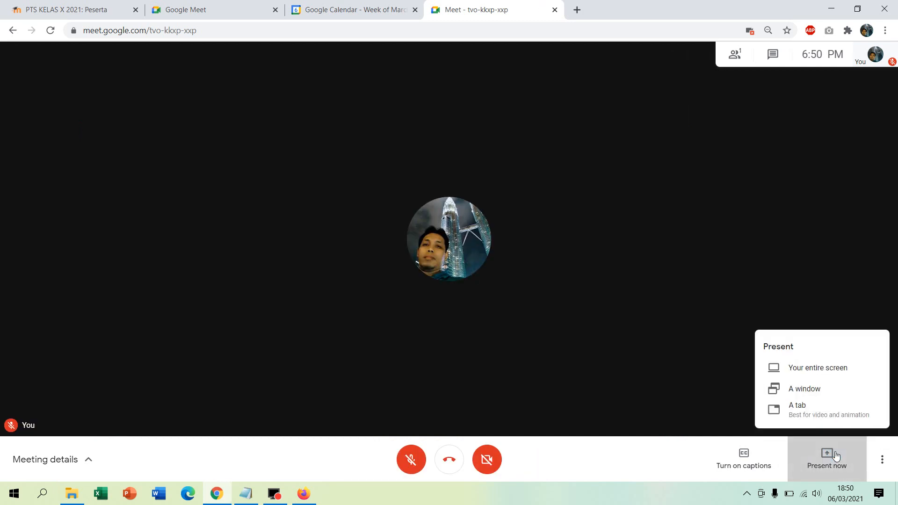
{"action": "left_click", "coordinate": [804, 388]}
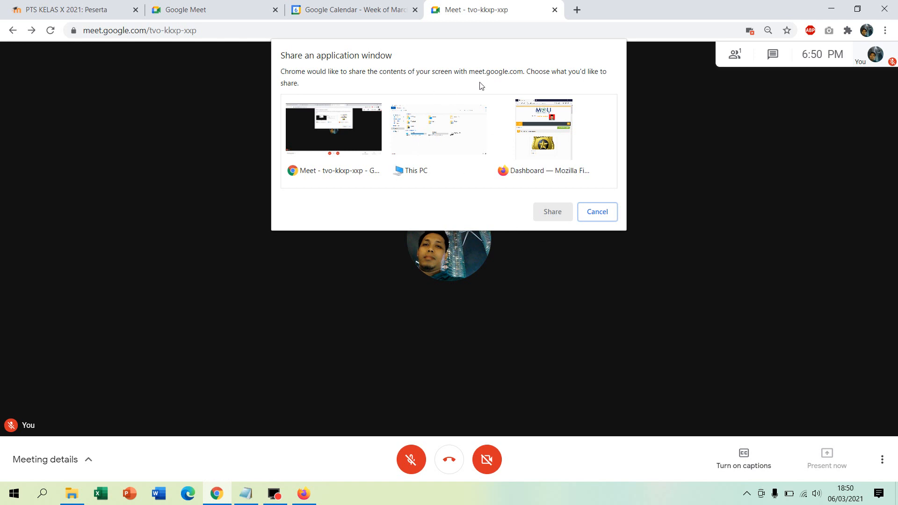
{"action": "left_click", "coordinate": [448, 137]}
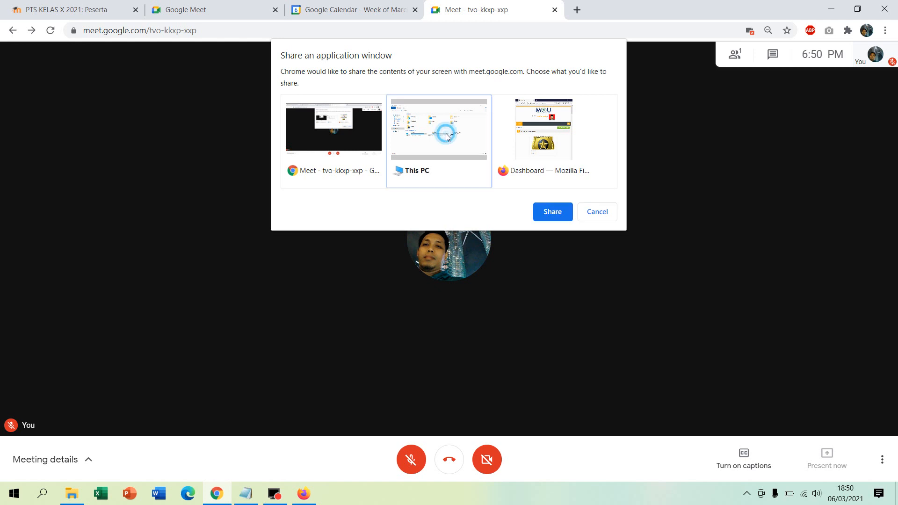
{"action": "left_click", "coordinate": [549, 213]}
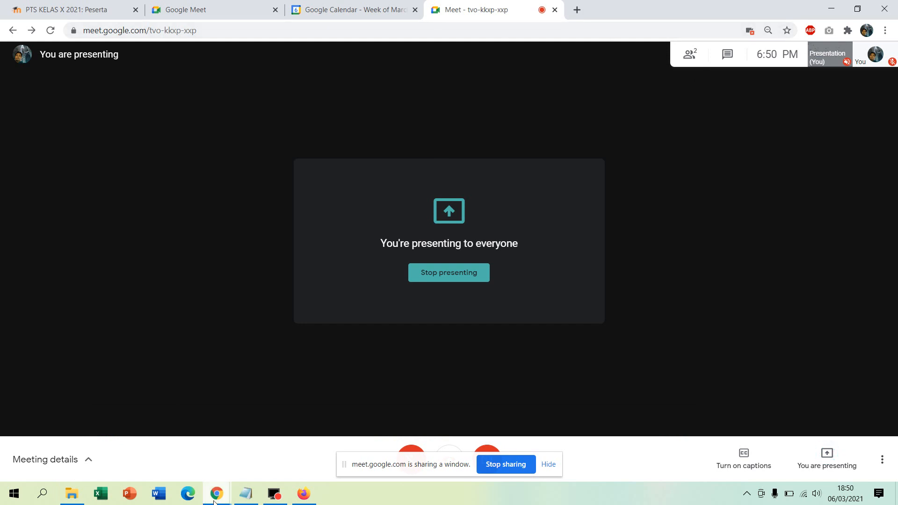
{"action": "mouse_move", "coordinate": [220, 494]}
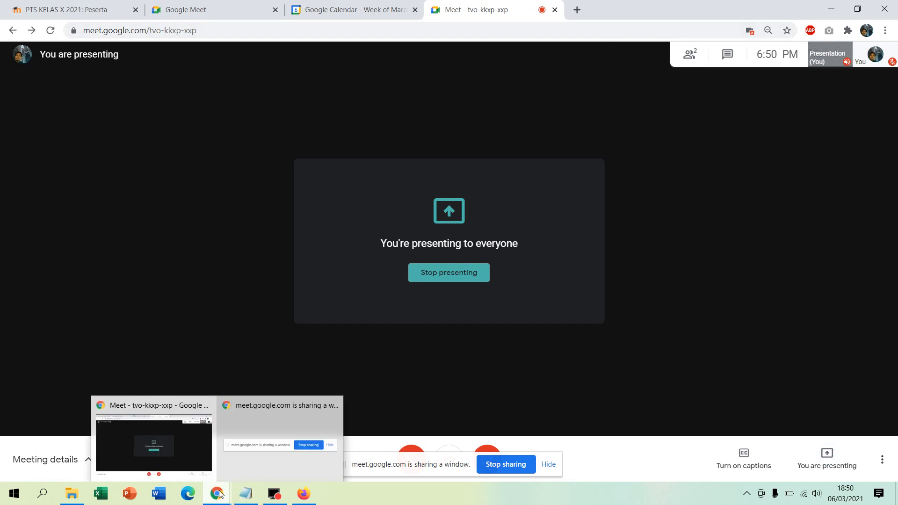
{"action": "left_click", "coordinate": [198, 451]}
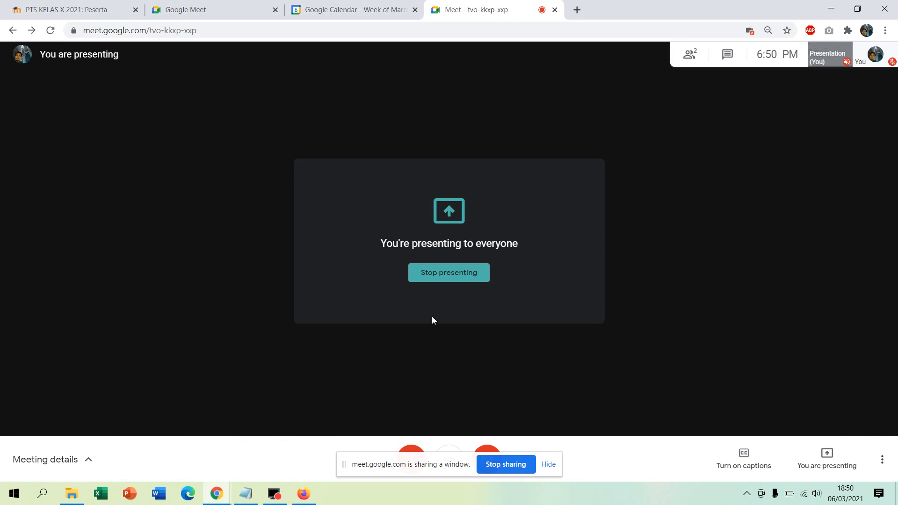
{"action": "left_click", "coordinate": [451, 275]}
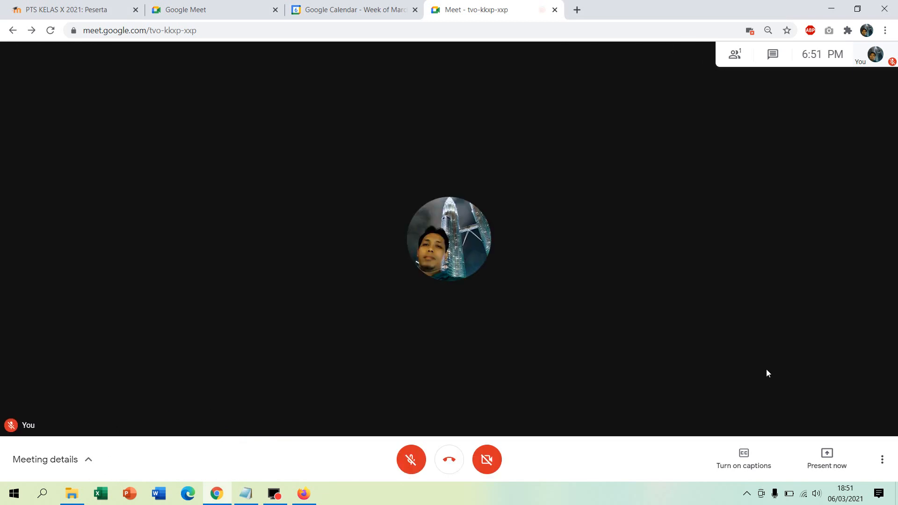
Present the PTS KELAS X 2021: Peserta browser tab to the meeting with its audio shared
{"action": "left_click", "coordinate": [828, 463]}
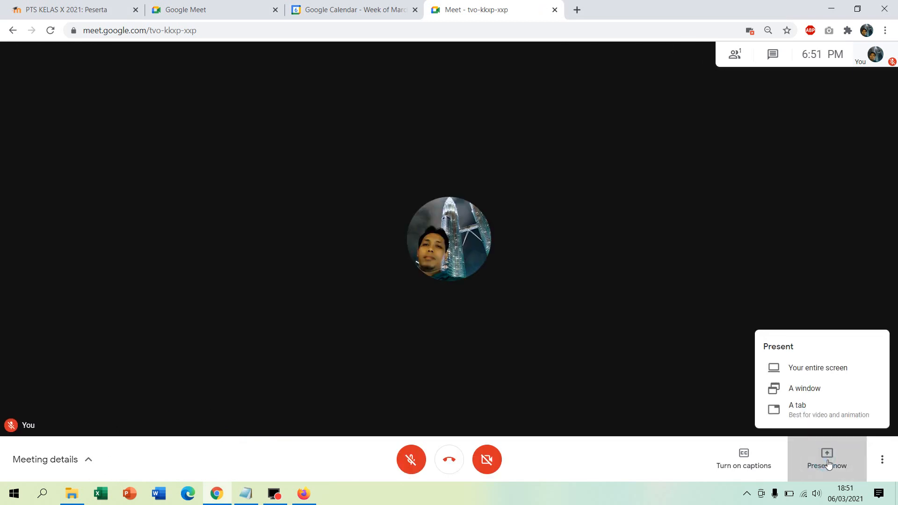
{"action": "left_click", "coordinate": [798, 410]}
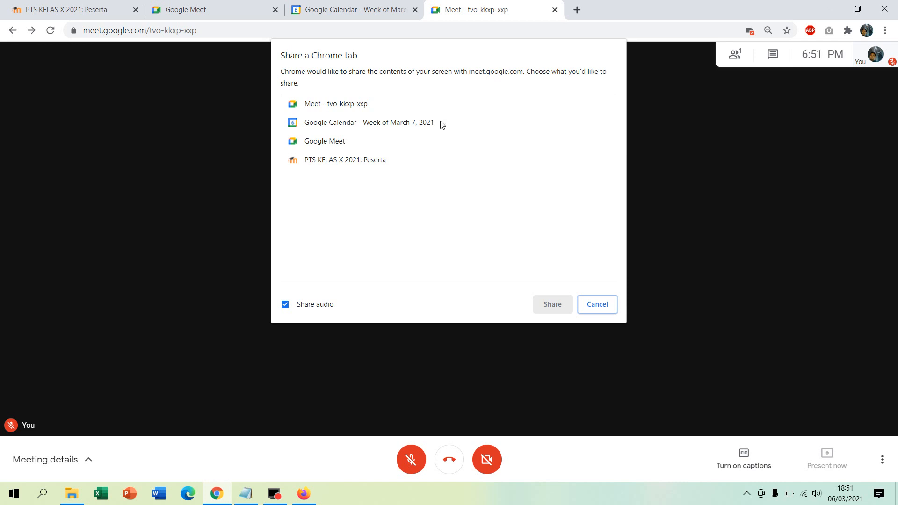
{"action": "left_click", "coordinate": [368, 161]}
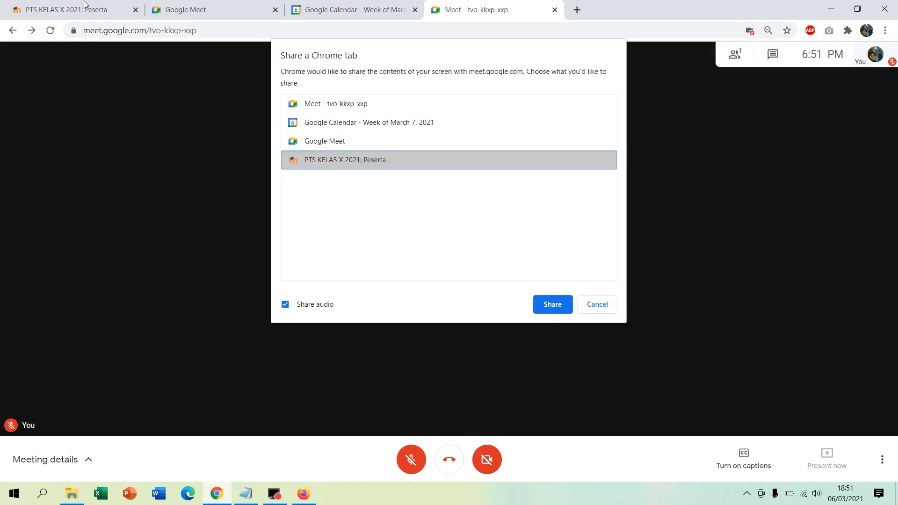
{"action": "left_click", "coordinate": [553, 312]}
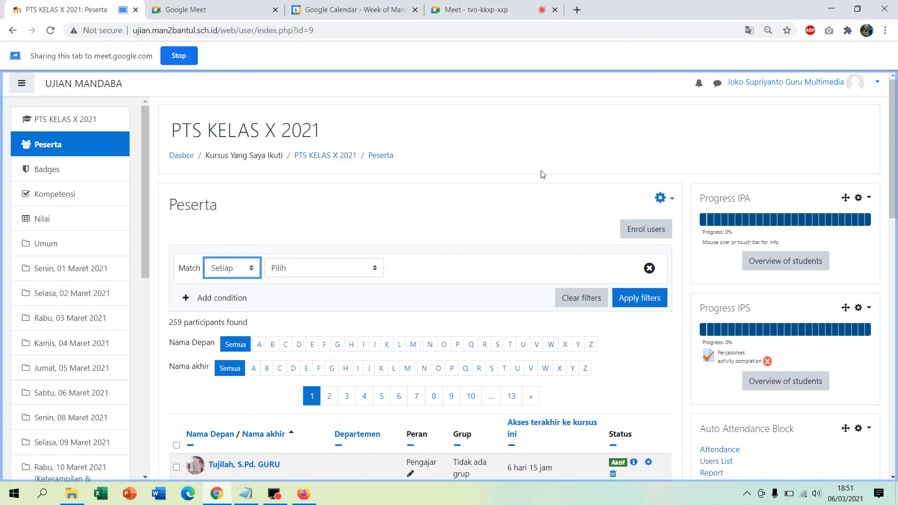
View the Google Meet and Calendar tabs while sharing, stop presenting from the Peserta tab, and return to the meeting
{"action": "left_click", "coordinate": [201, 9]}
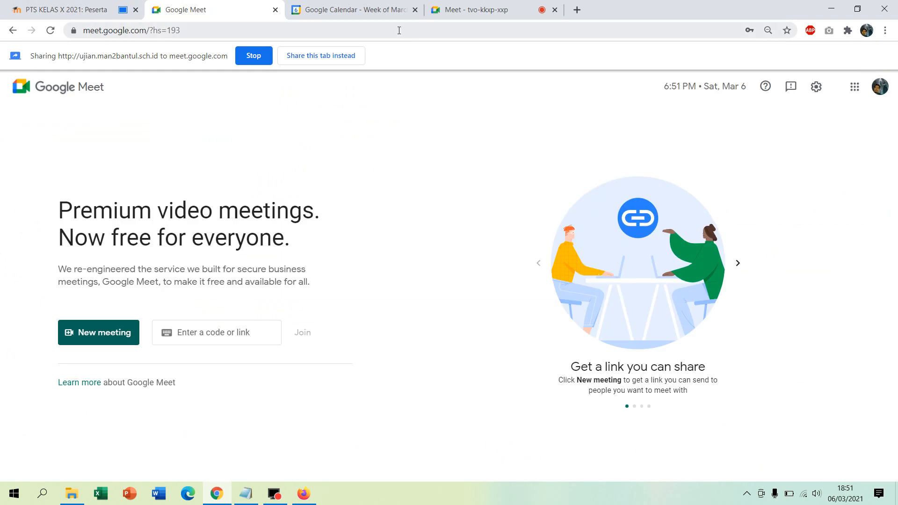
{"action": "left_click", "coordinate": [370, 10]}
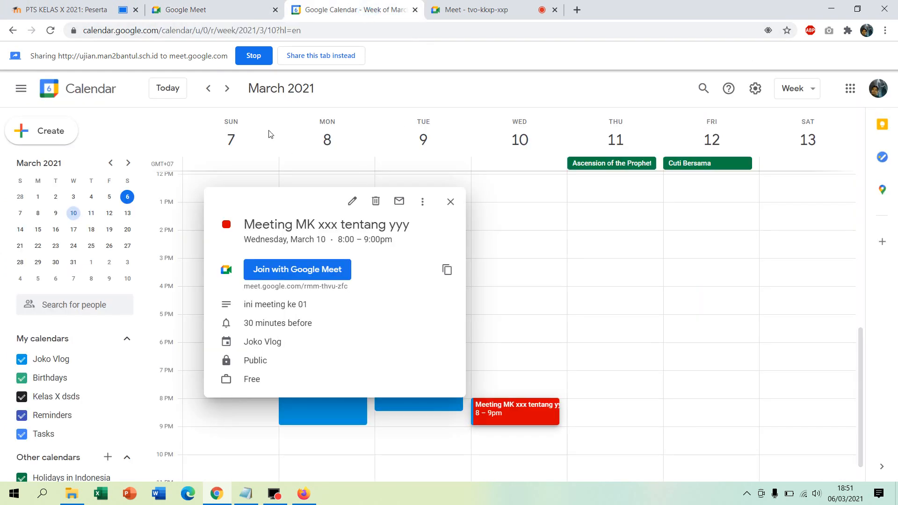
{"action": "left_click", "coordinate": [14, 6]}
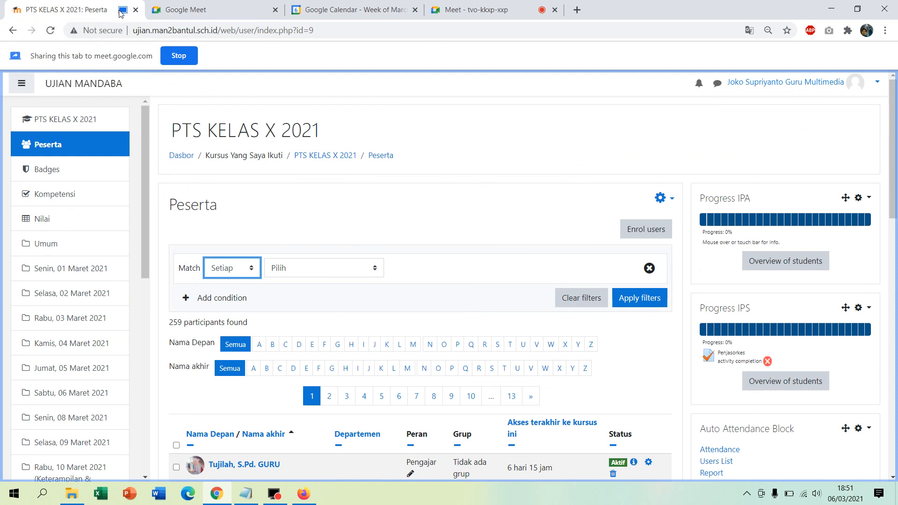
{"action": "left_click", "coordinate": [179, 56]}
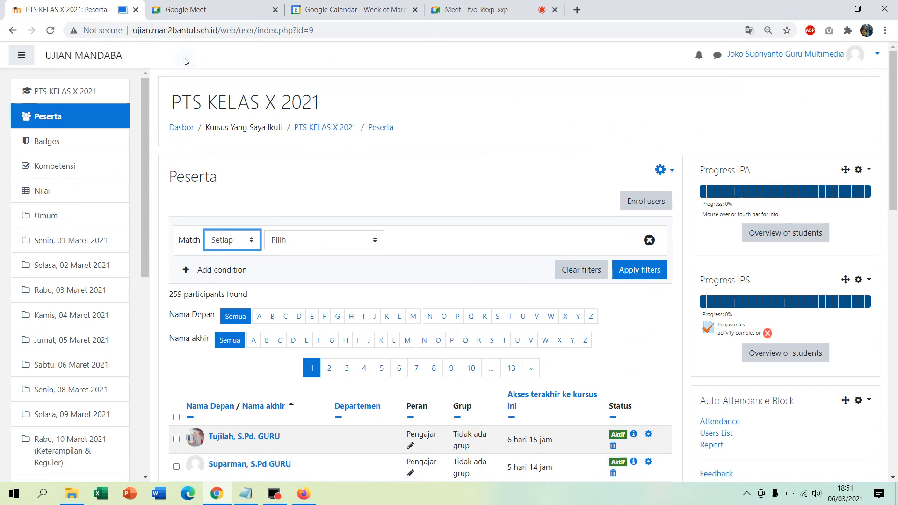
{"action": "left_click", "coordinate": [511, 5]}
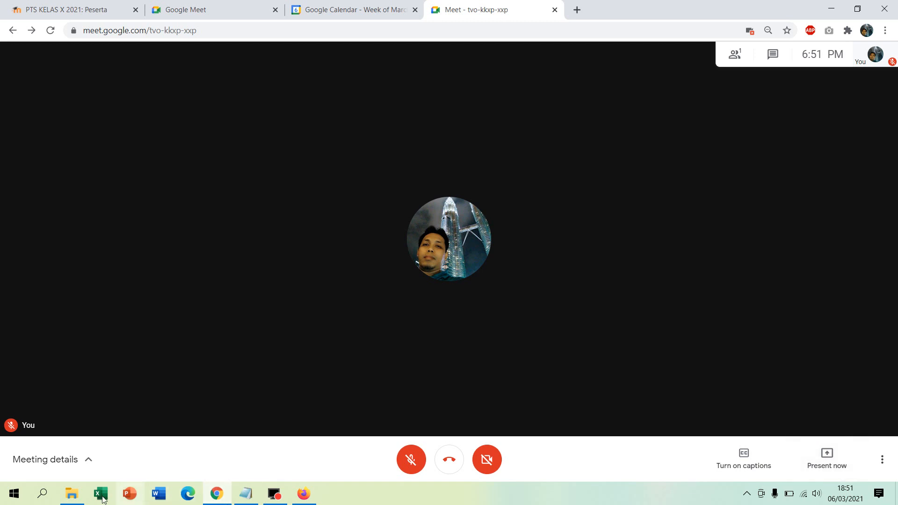
Open the Videos folder in File Explorer, and play the m4v video briefly before pausing it
{"action": "left_click", "coordinate": [88, 495]}
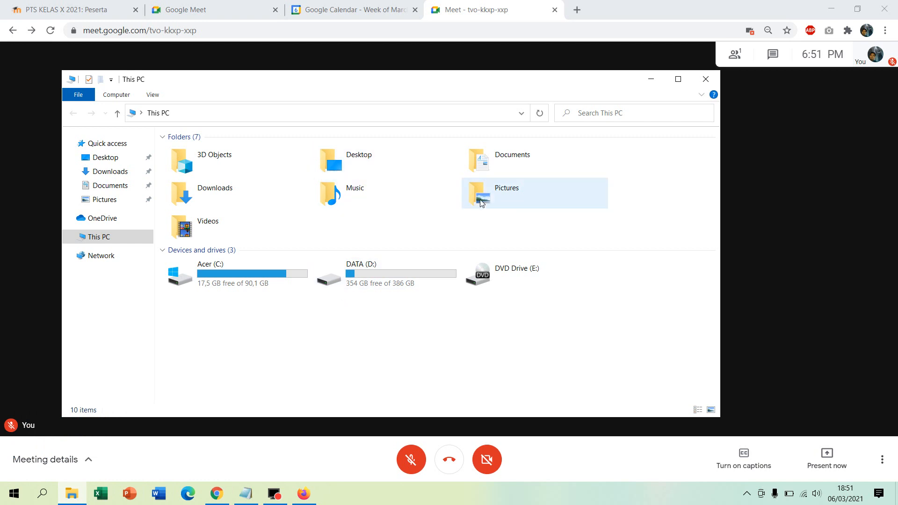
{"action": "double_click", "coordinate": [210, 233]}
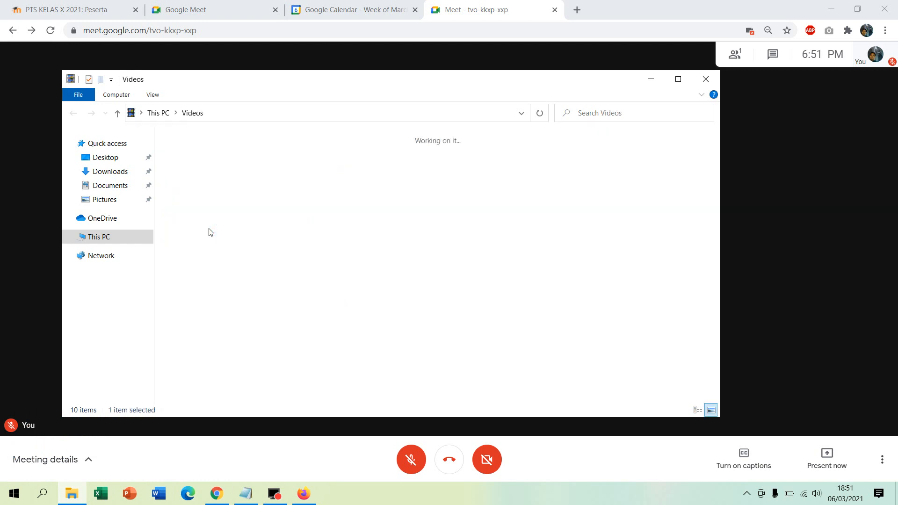
{"action": "double_click", "coordinate": [509, 167]}
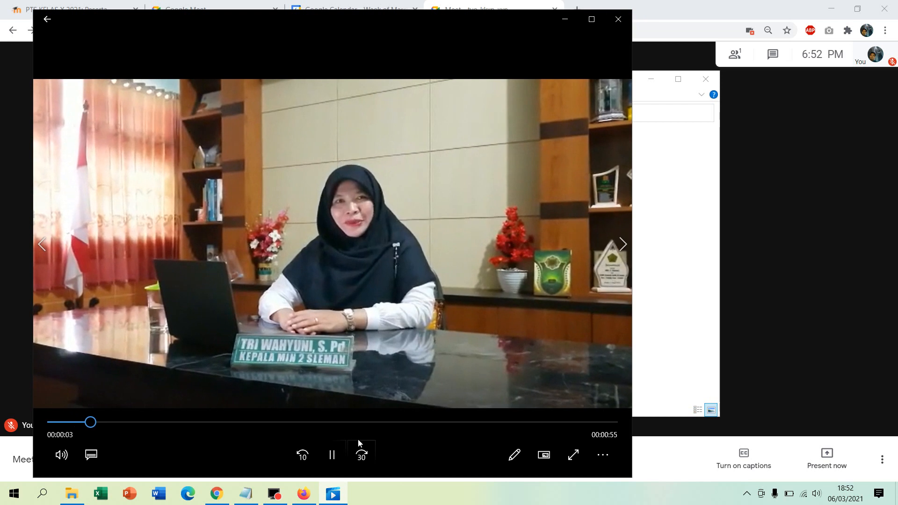
{"action": "left_click", "coordinate": [331, 454]}
{"action": "left_click", "coordinate": [820, 448]}
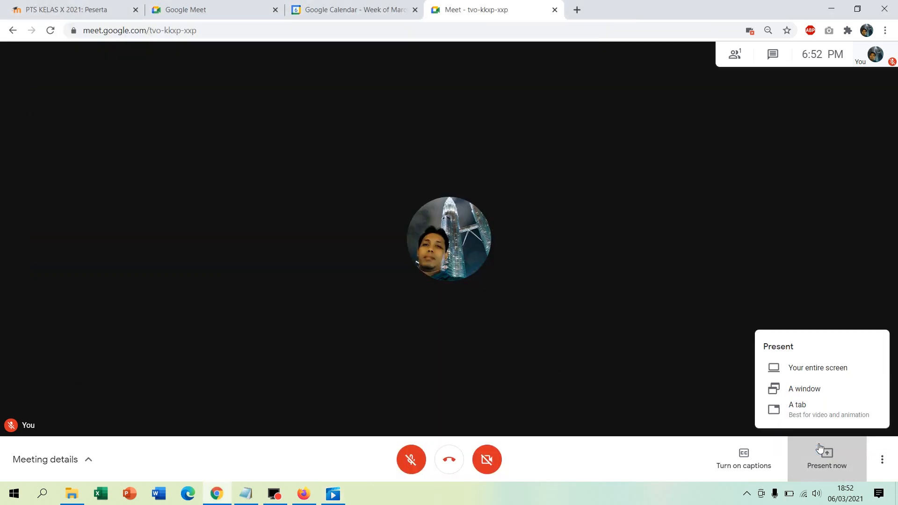
{"action": "left_click", "coordinate": [801, 372]}
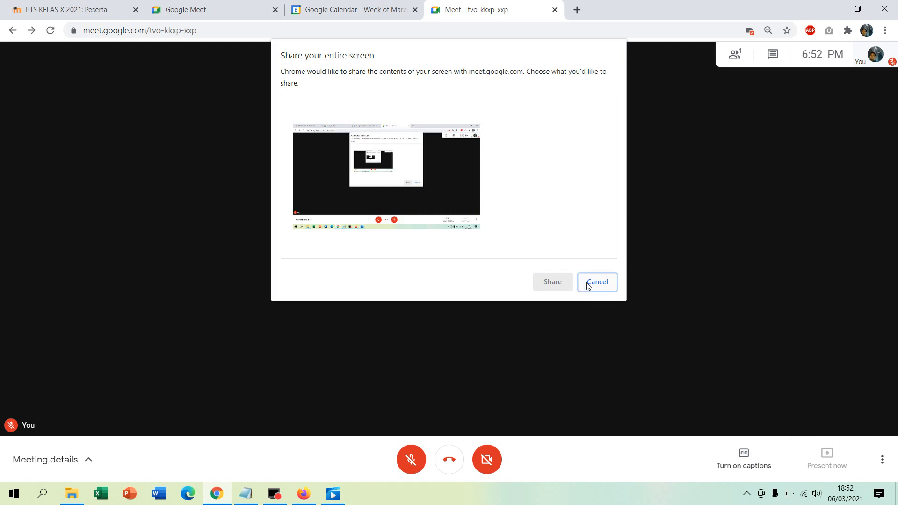
{"action": "left_click", "coordinate": [588, 285]}
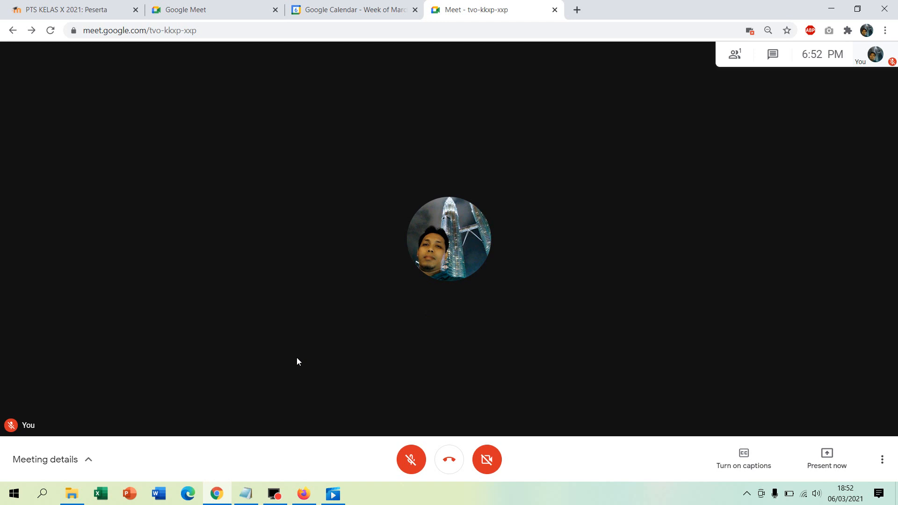
Open the m4v video from the Videos folder in a new Chrome tab and pause its playback
{"action": "left_click", "coordinate": [74, 499]}
{"action": "double_click", "coordinate": [494, 174]}
{"action": "left_click_drag", "start_coordinate": [494, 174], "coordinate": [768, 184]}
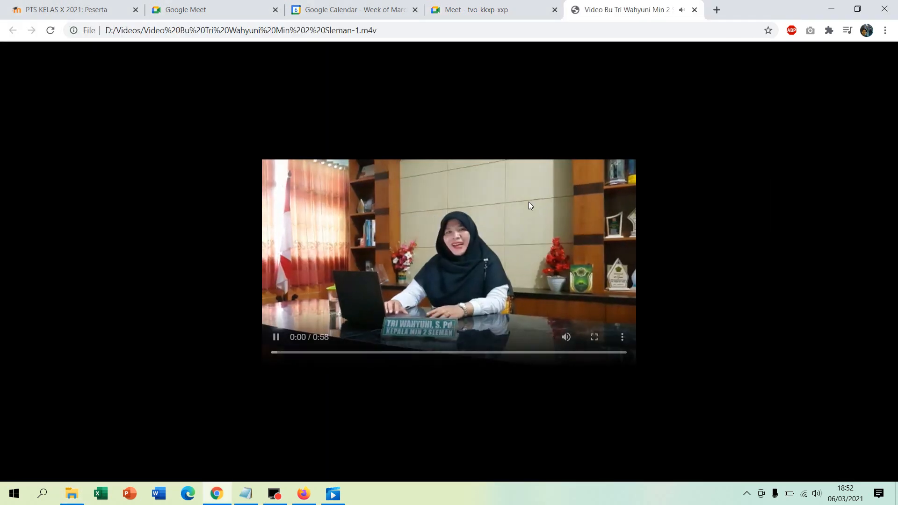
{"action": "left_click", "coordinate": [463, 226]}
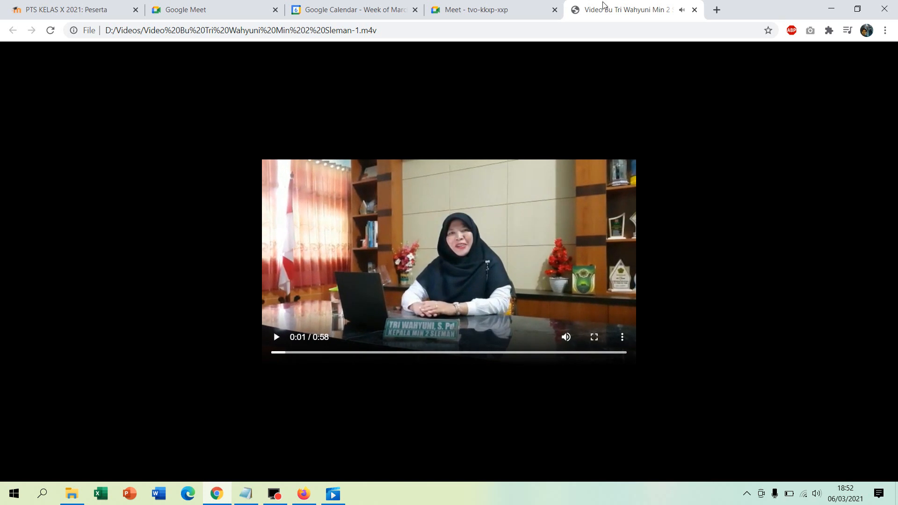
Return to the meeting and present the m4v video's browser tab with its audio shared
{"action": "left_click", "coordinate": [519, 6]}
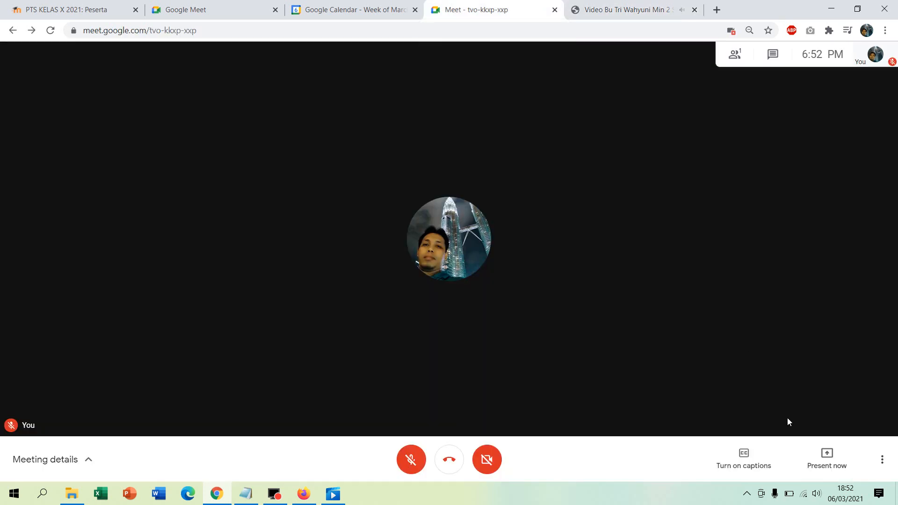
{"action": "left_click", "coordinate": [833, 463]}
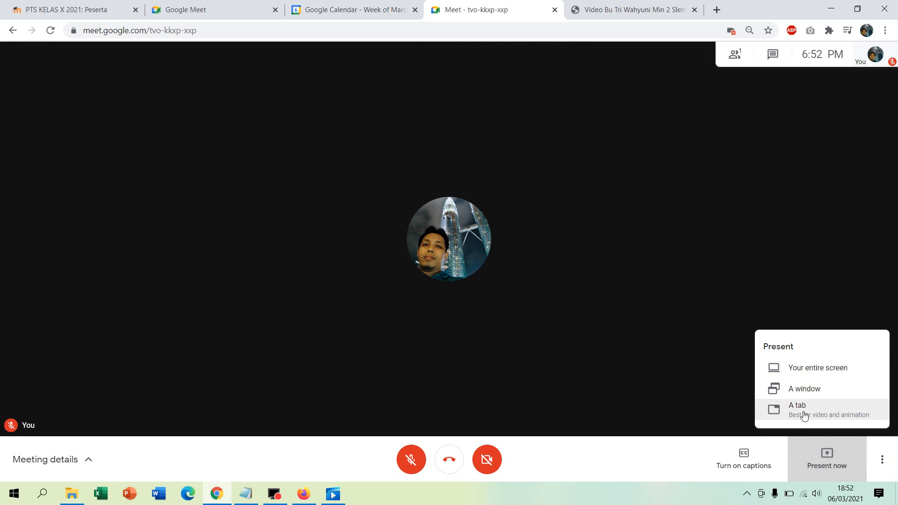
{"action": "left_click", "coordinate": [804, 415]}
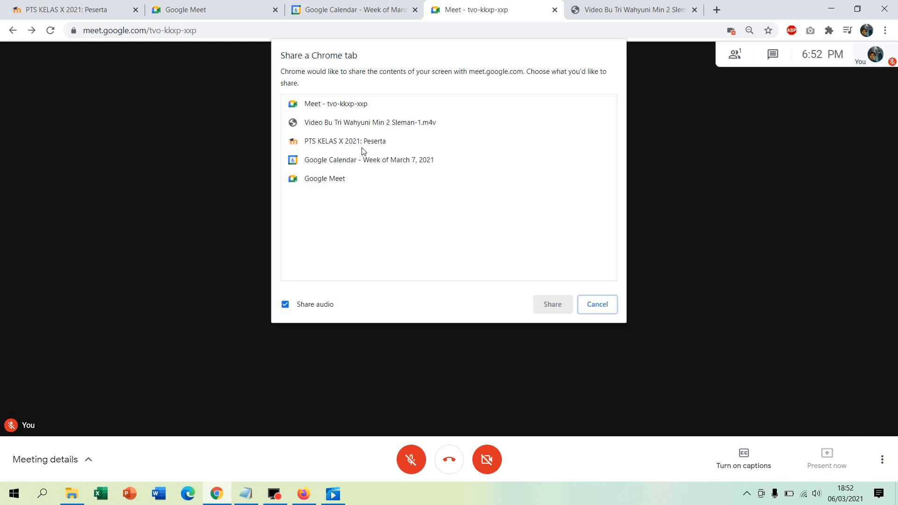
{"action": "left_click", "coordinate": [357, 121]}
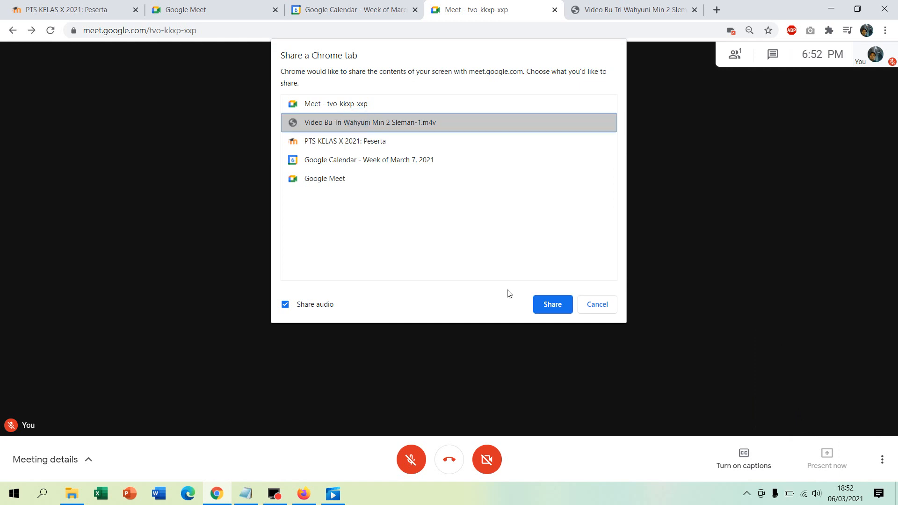
{"action": "left_click", "coordinate": [551, 305]}
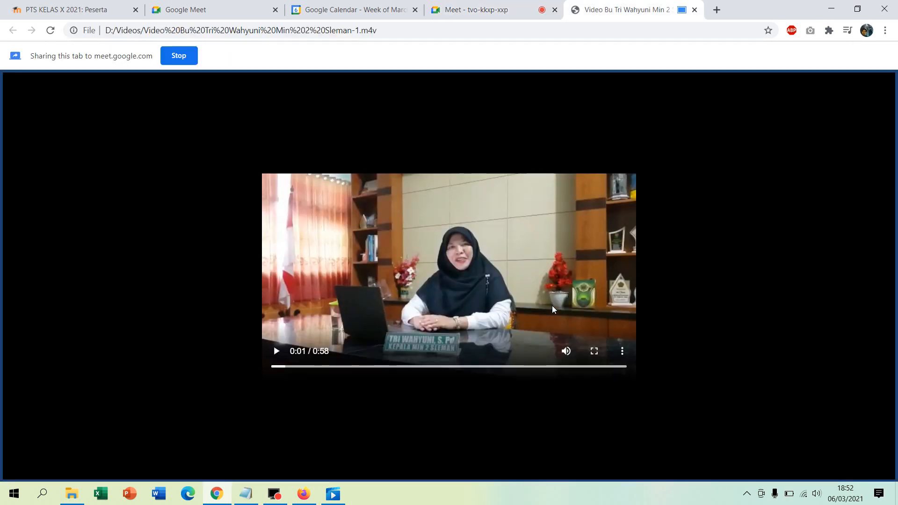
Play the shared video for a few seconds, pause it, and stop presenting the tab
{"action": "left_click", "coordinate": [281, 352]}
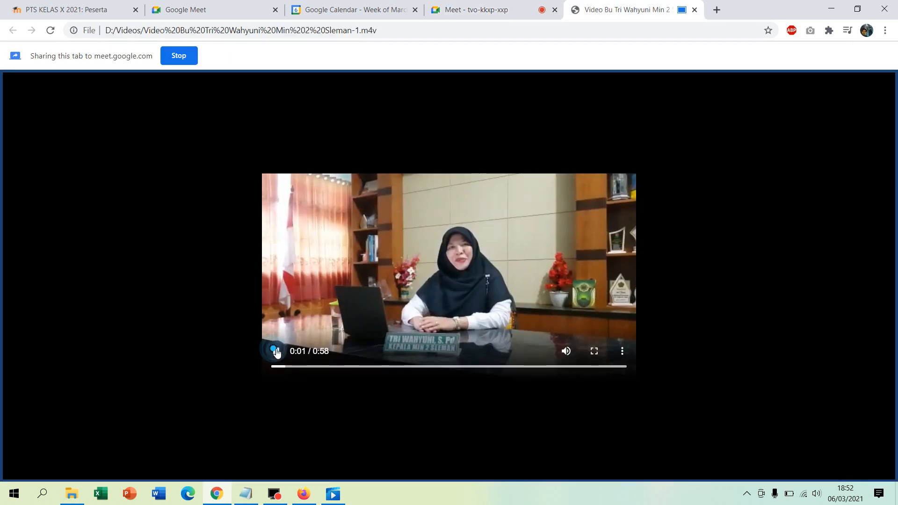
{"action": "left_click", "coordinate": [377, 273]}
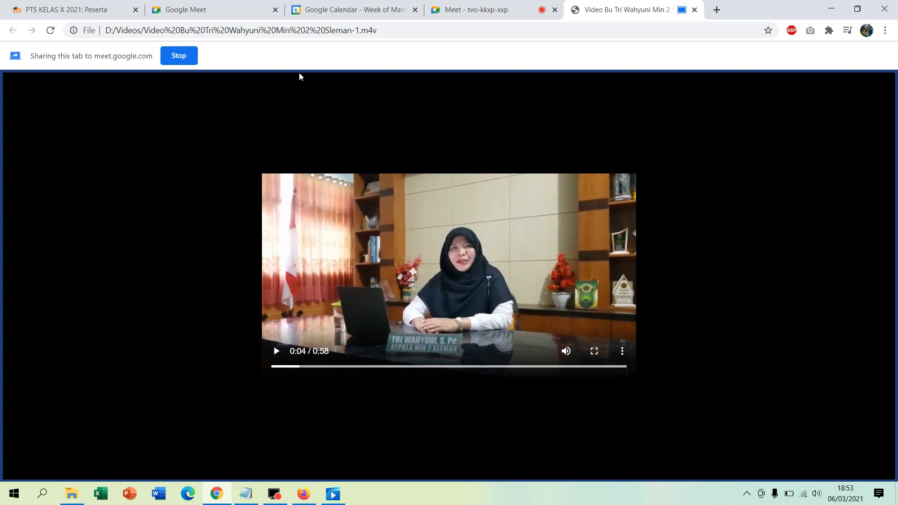
{"action": "left_click", "coordinate": [173, 56]}
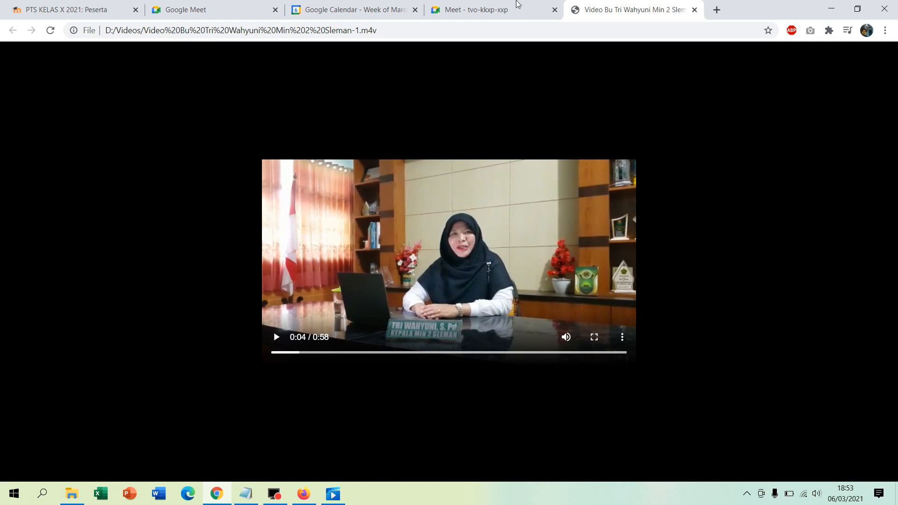
Return to the meeting tab and leave the call
{"action": "left_click", "coordinate": [508, 8]}
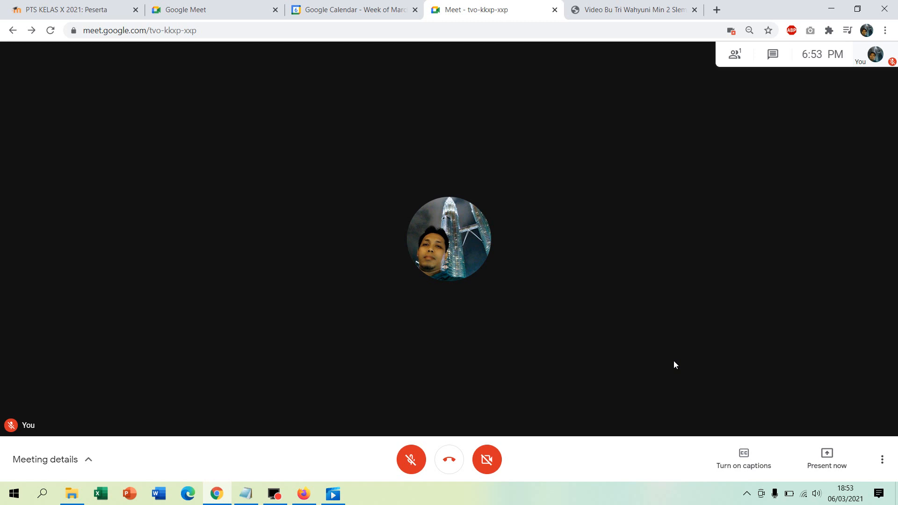
{"action": "left_click", "coordinate": [453, 461]}
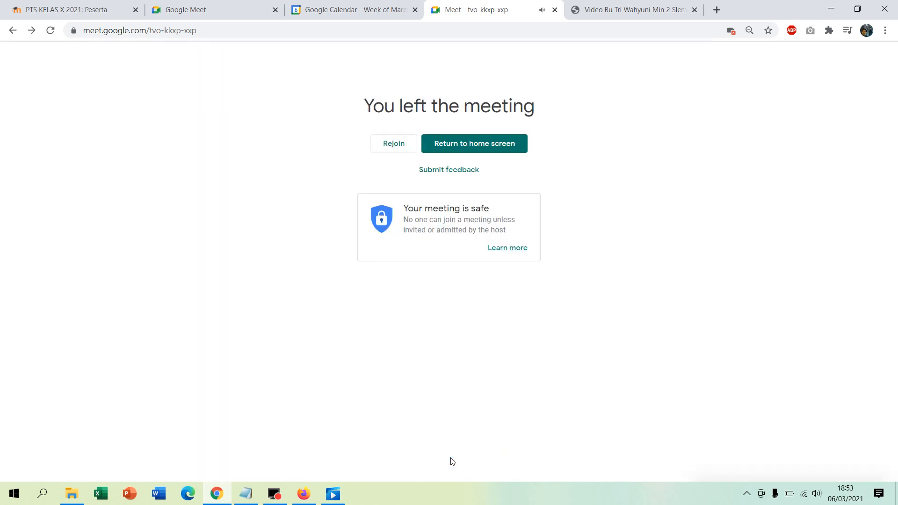